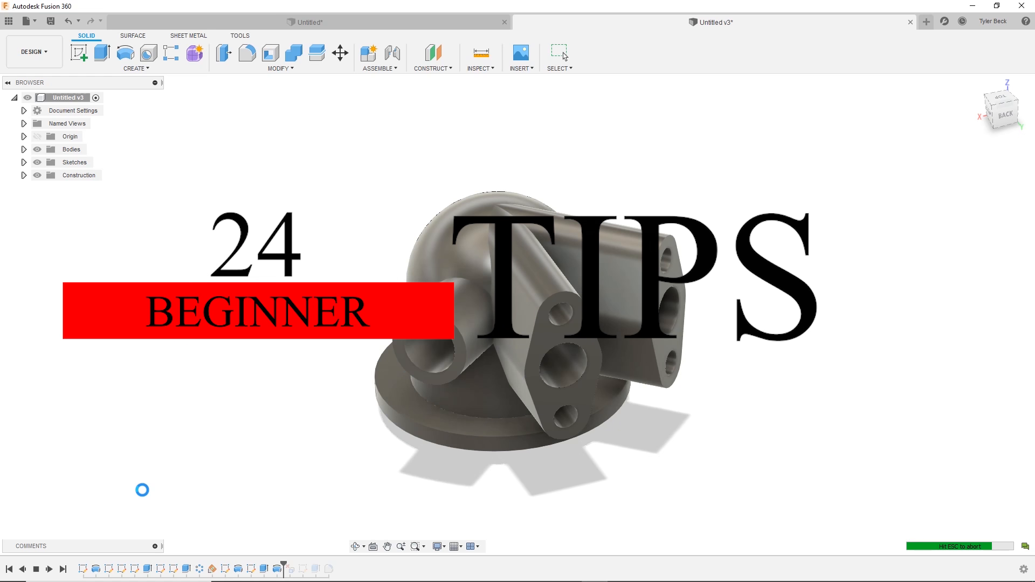
- Examine the finished domed part, its side port and two flanged arms from several directions
key("Escape")
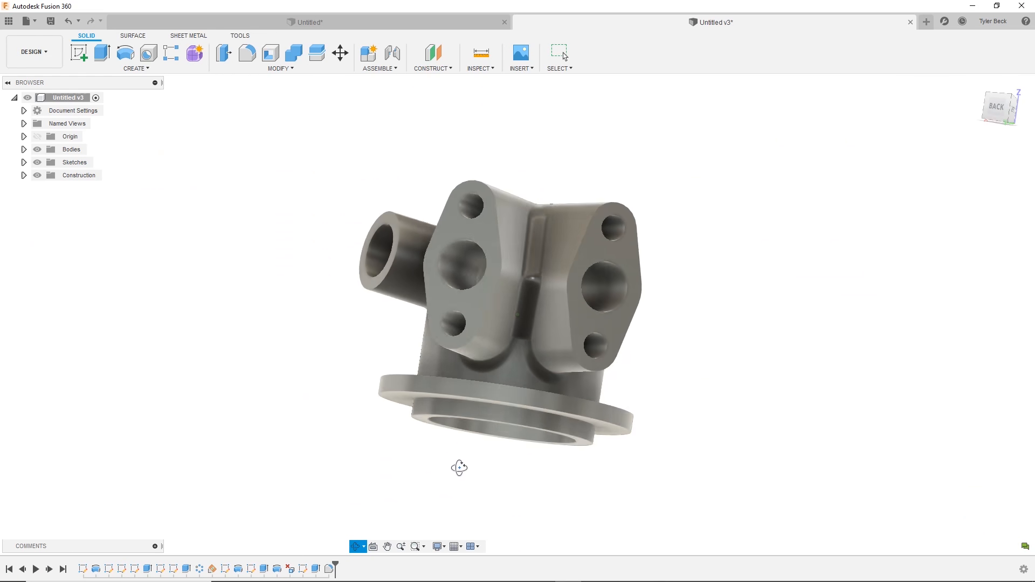
left_click_drag(459, 467, 502, 494)
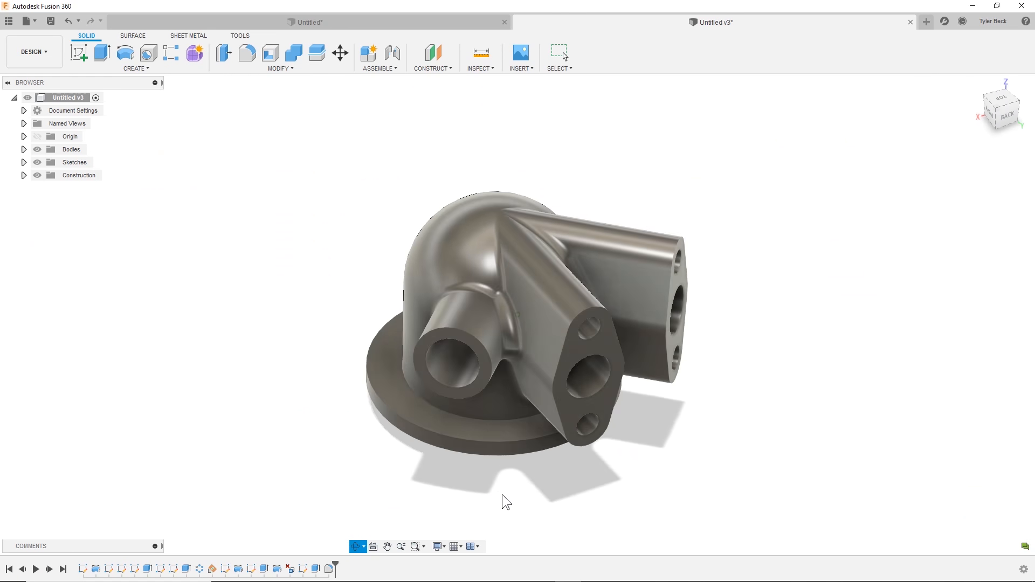
key("Escape")
left_click(355, 546)
left_click_drag(474, 421, 558, 322)
key("Escape")
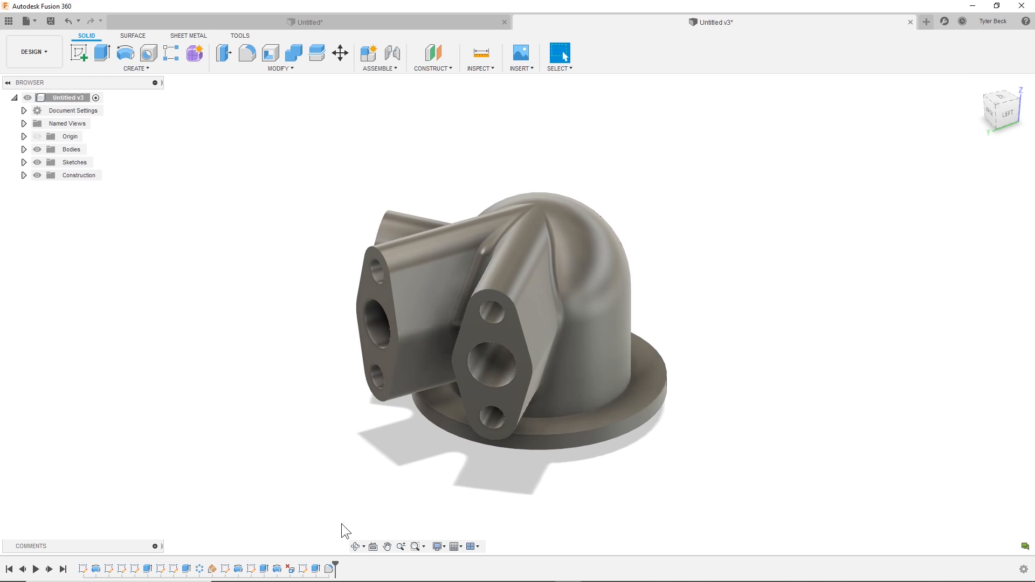
- Roll the design history back to the first revolve, and advance it in stages to the end to review how the part was built
left_click_drag(334, 564, 103, 565)
middle_click_drag(450, 407, 503, 404, "shift")
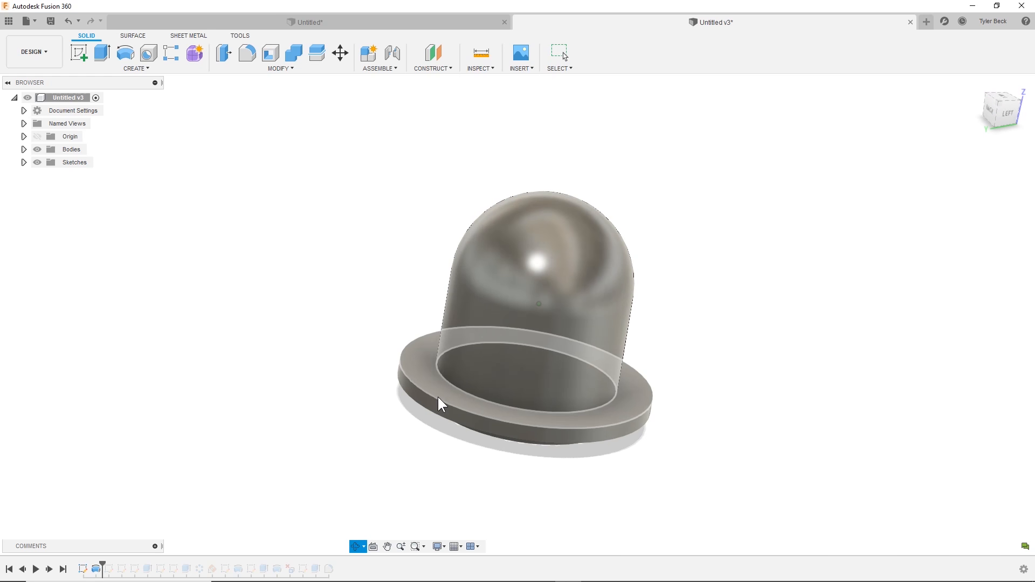
left_click_drag(103, 566, 154, 566)
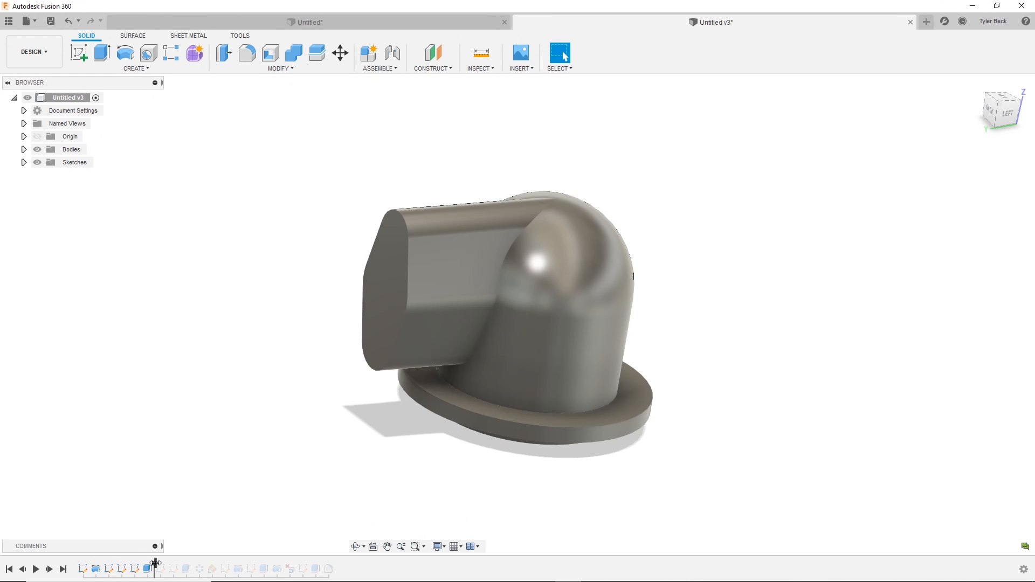
mouse_move(377, 478)
middle_mouse_down("shift")
mouse_move(399, 419)
mouse_move(416, 475)
middle_mouse_up("shift")
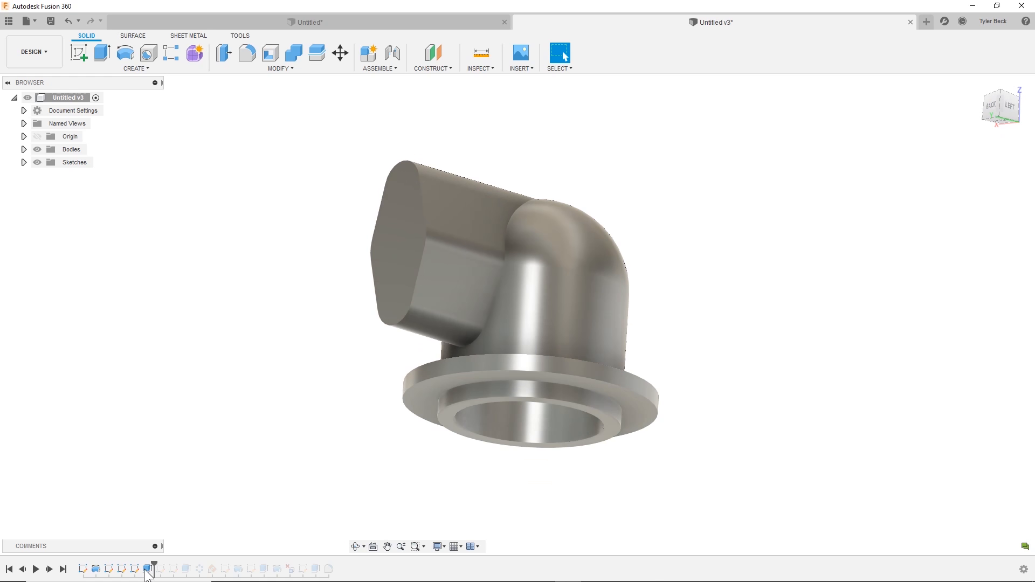
left_click_drag(154, 565, 191, 566)
middle_click_drag(331, 427, 345, 447, "shift")
left_click_drag(197, 565, 257, 565)
mouse_move(326, 536)
middle_mouse_down("shift")
mouse_move(445, 485)
mouse_move(388, 455)
mouse_move(377, 487)
middle_mouse_up("shift")
left_click_drag(257, 562, 336, 564)
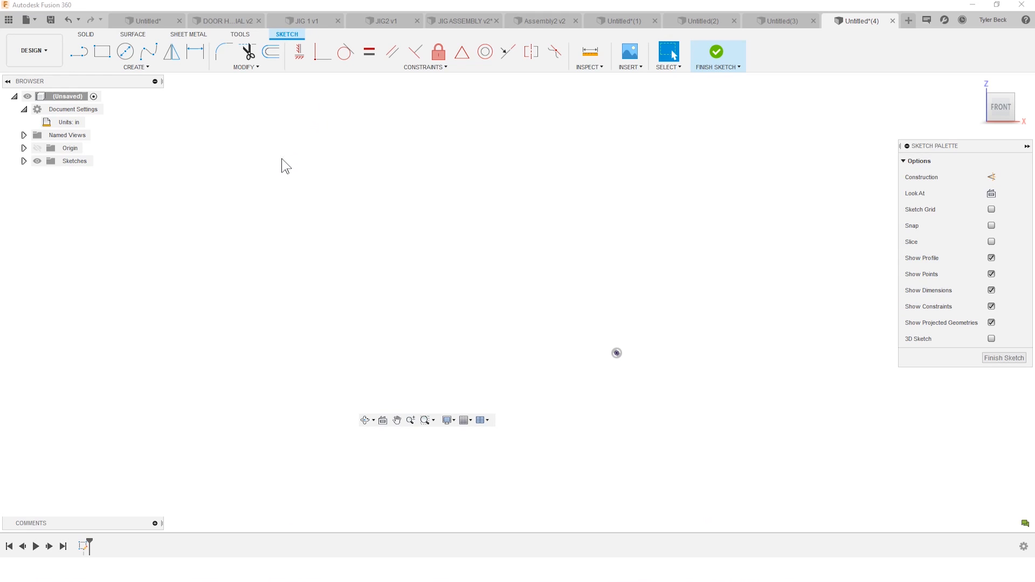
- Review the unit types available for the document and leave the setting without changing it from inches
mouse_move(60, 123)
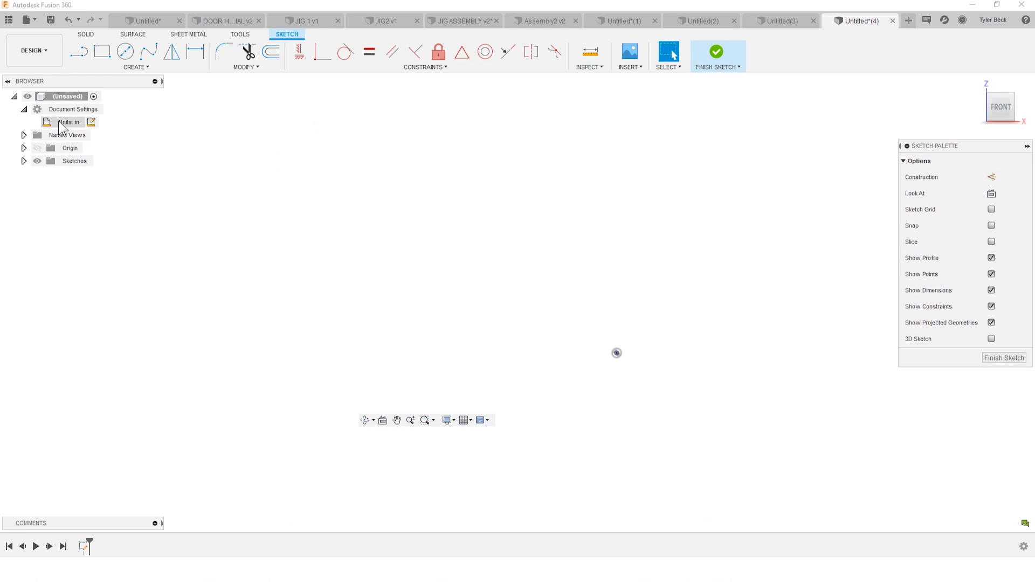
left_click(92, 123)
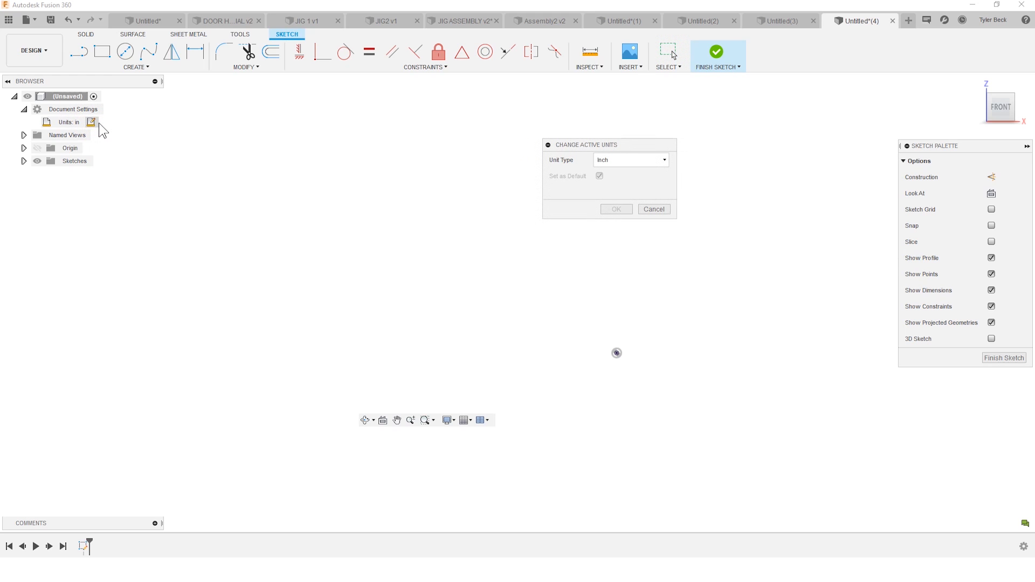
left_click(650, 161)
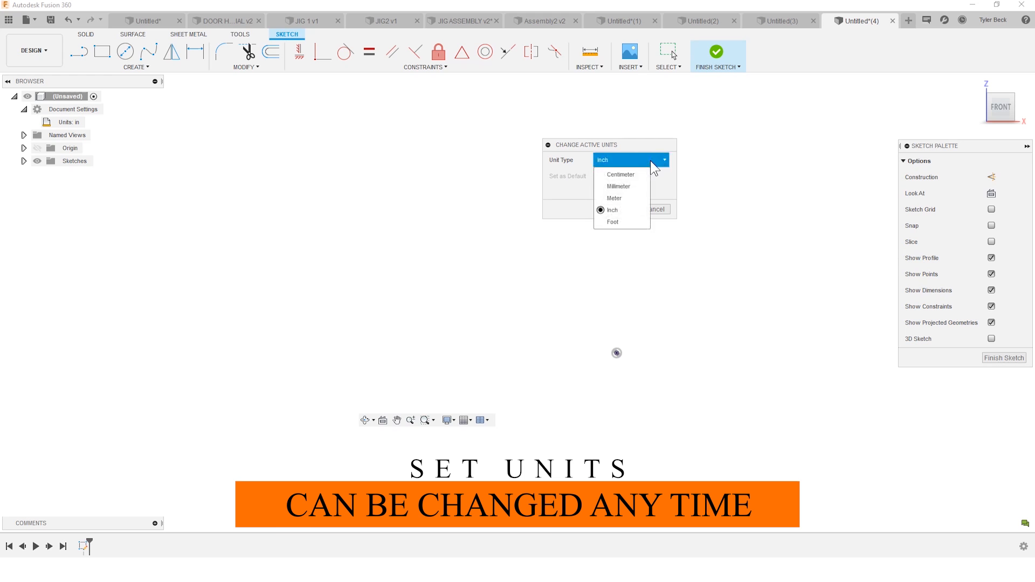
left_click(640, 213)
left_click(653, 210)
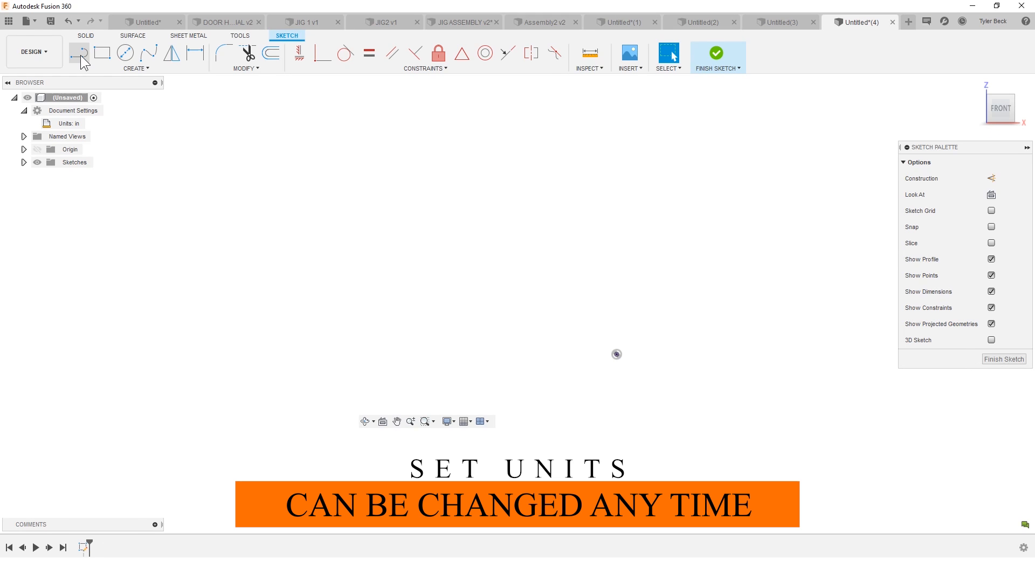
- Draw a vertical line about 6 in long upward from the origin and convert it to a construction line
key("l")
left_click(616, 354)
left_click(616, 123)
key("Escape")
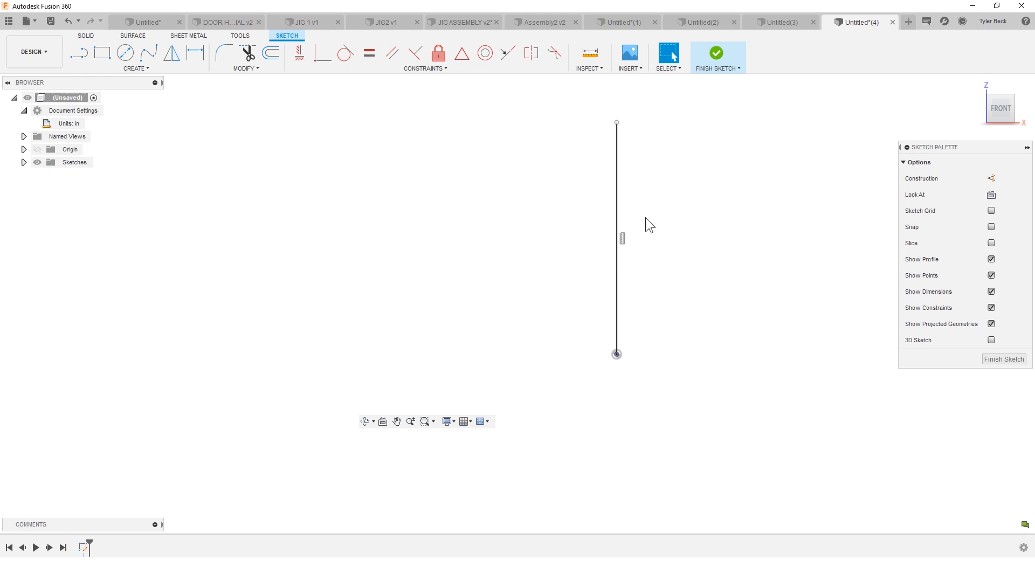
middle_click_drag(658, 209, 633, 223)
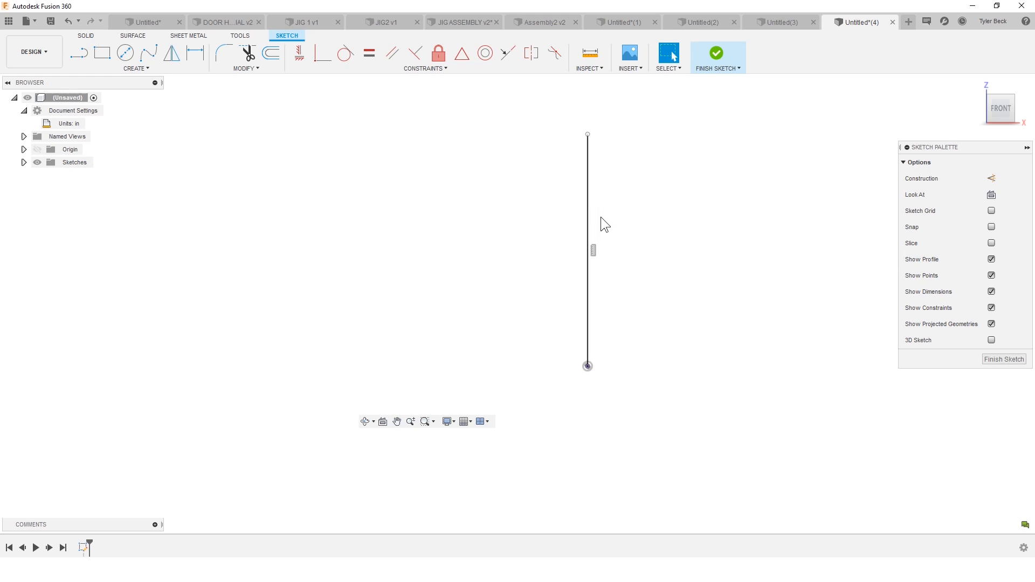
right_click(587, 203)
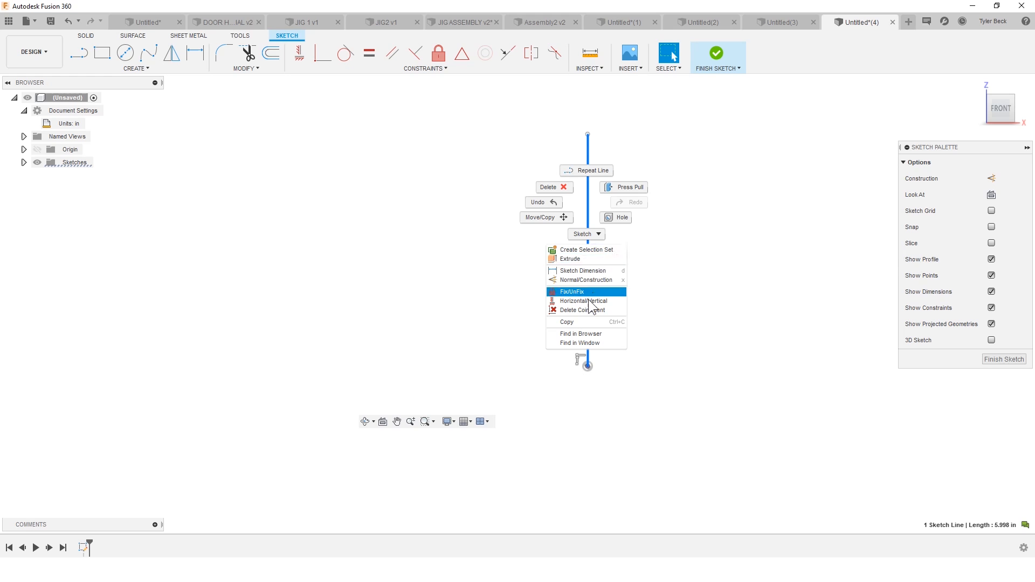
left_click(680, 276)
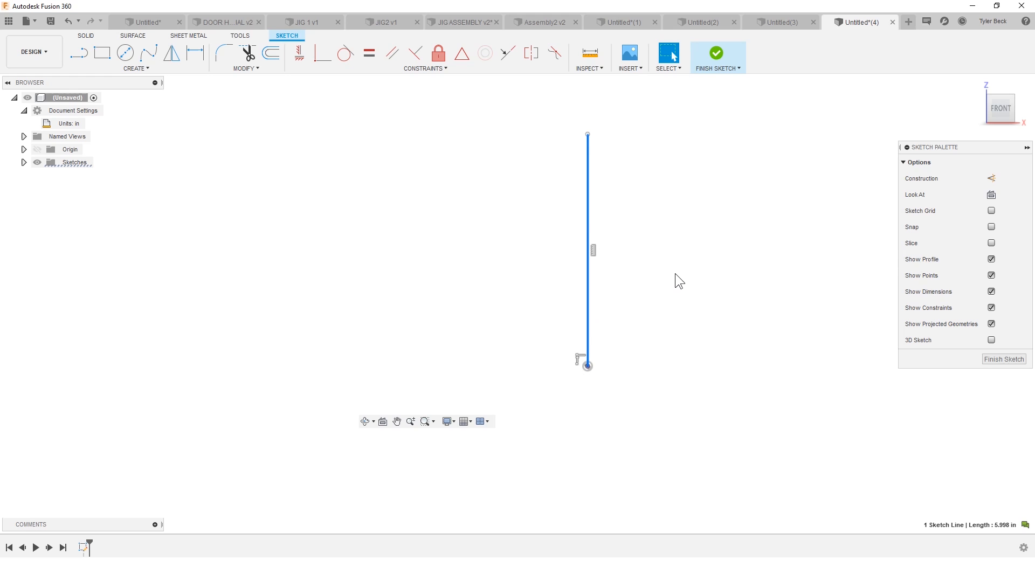
key("x")
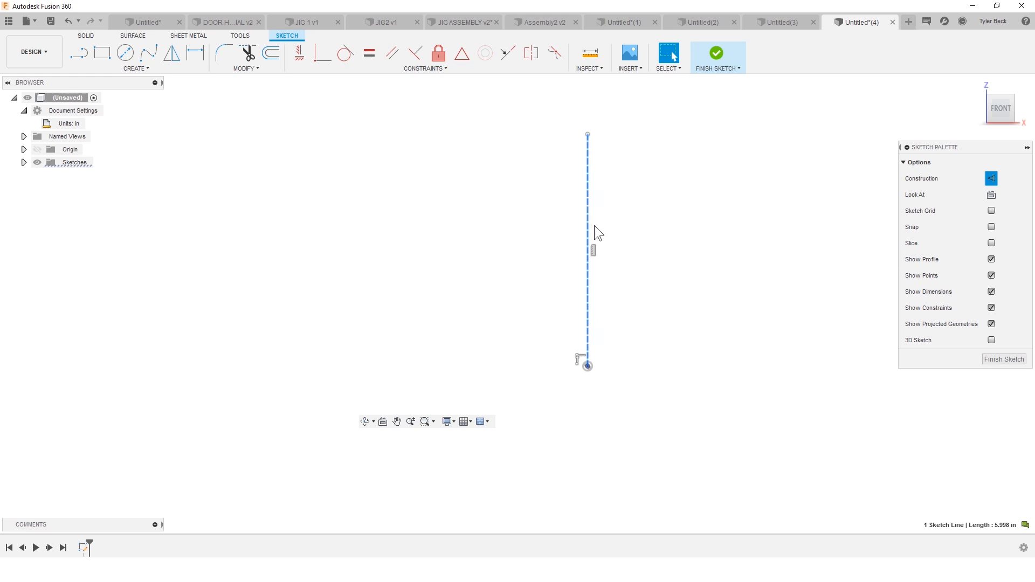
- Draw a horizontal line from the origin, a vertical line up from its end, and a tangent arc back to the construction axis
key("l")
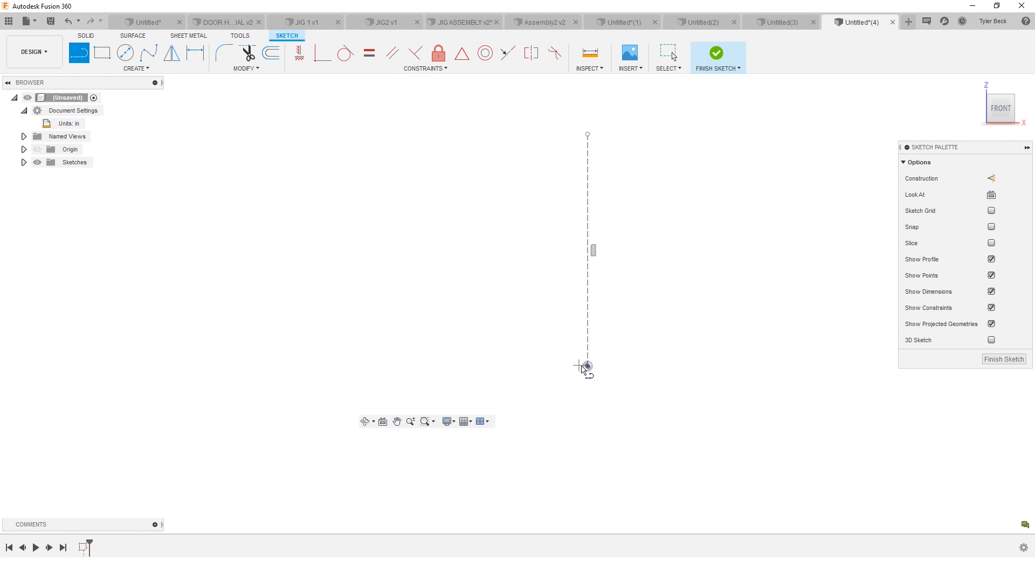
left_click(588, 367)
left_click(682, 366)
left_click(681, 221)
left_click_drag(681, 222, 585, 165)
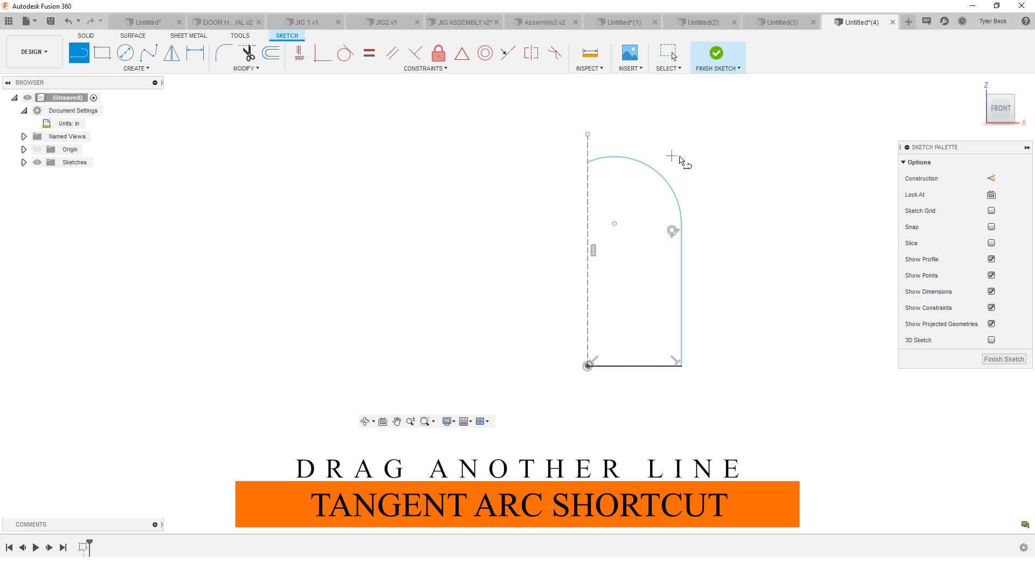
key("Escape")
- Offset the chained line-and-arc profile outward by 0.25 in
key("s")
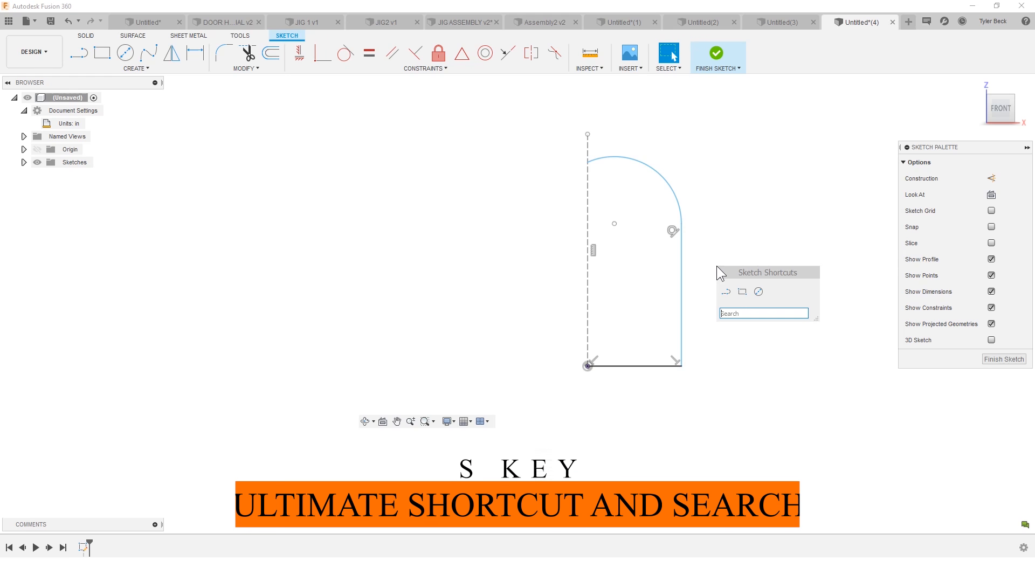
type("OFFS")
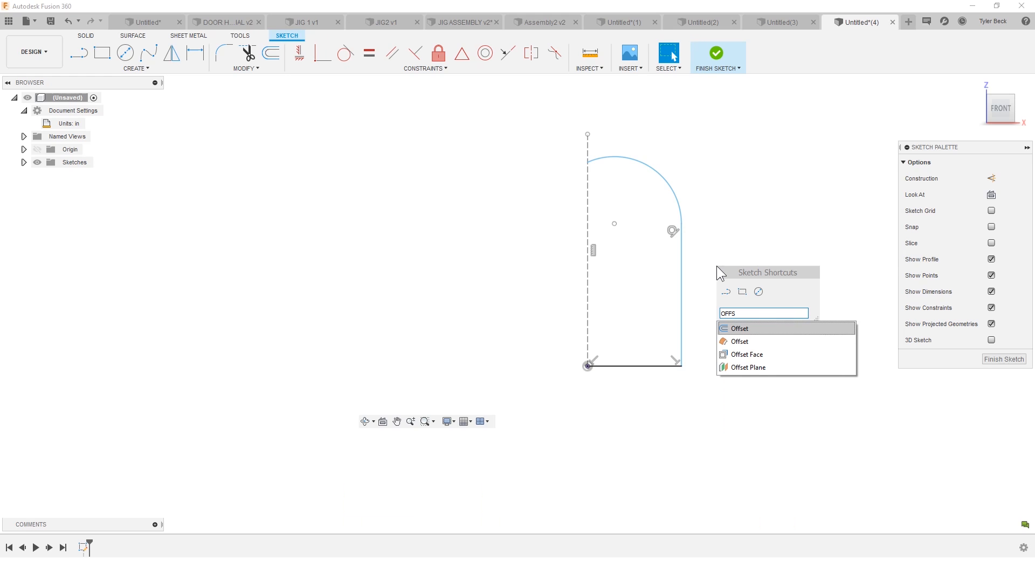
key("Return")
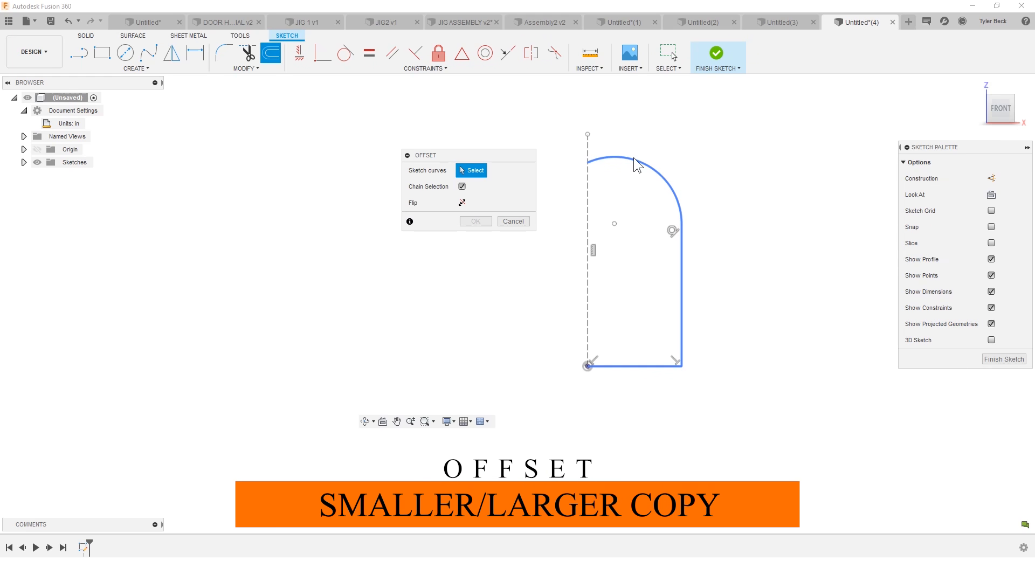
left_click(633, 157)
left_click_drag(634, 158, 632, 174)
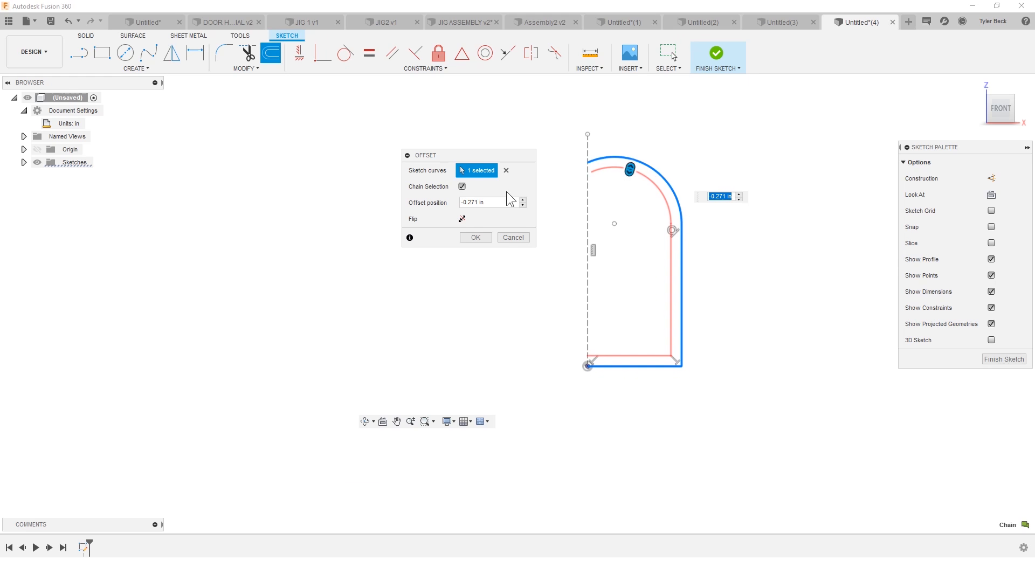
left_click_drag(490, 199, 418, 198)
type(".25")
key("Return")
- Close the gaps between the inner and outer profiles with short lines along the axis at the base and the dome
scroll(577, 170, "up", 5)
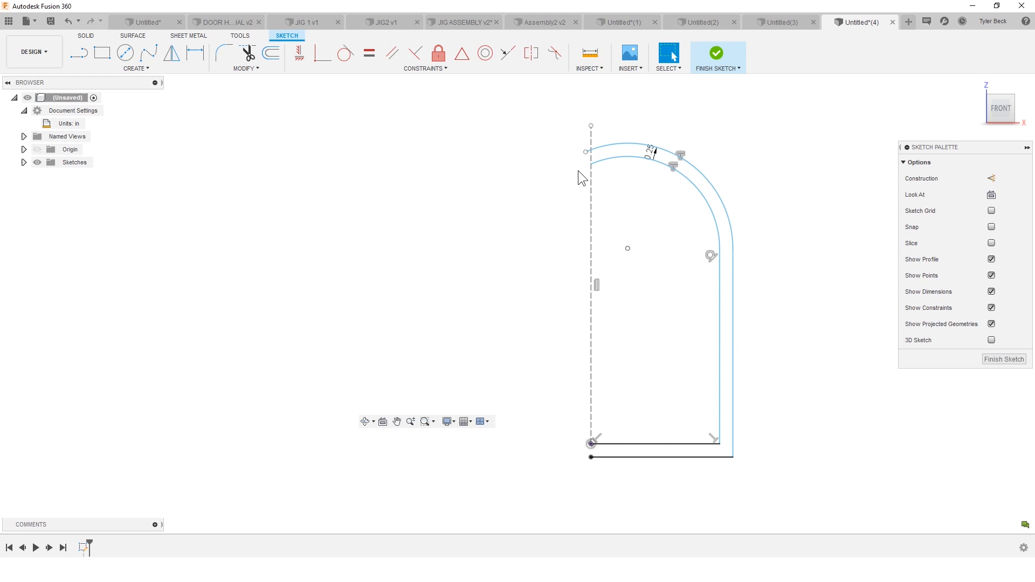
scroll(621, 241, "down", 2)
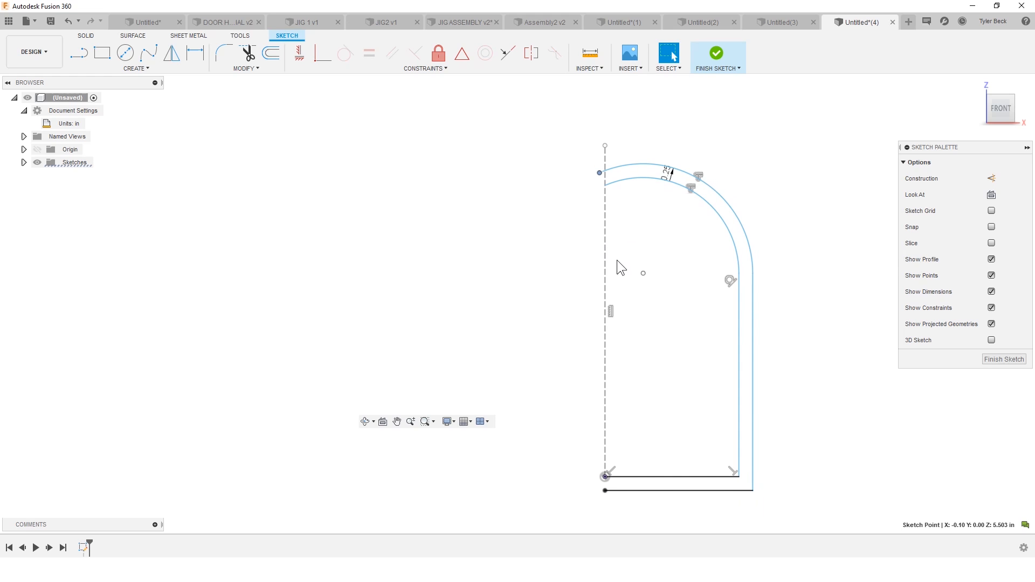
scroll(611, 467, "up", 2)
middle_click_drag(612, 467, 600, 400)
scroll(600, 400, "down", 3)
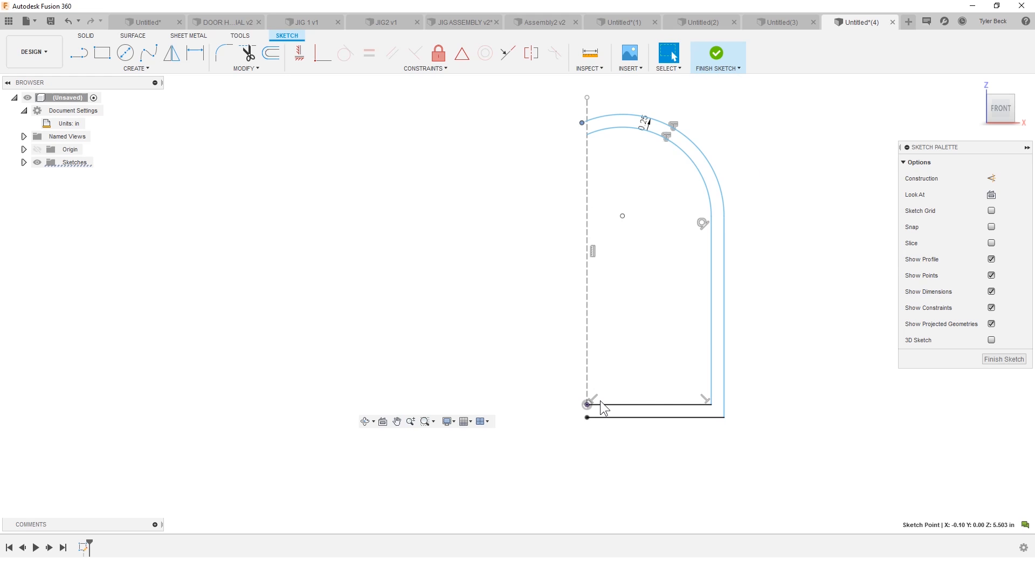
key("s")
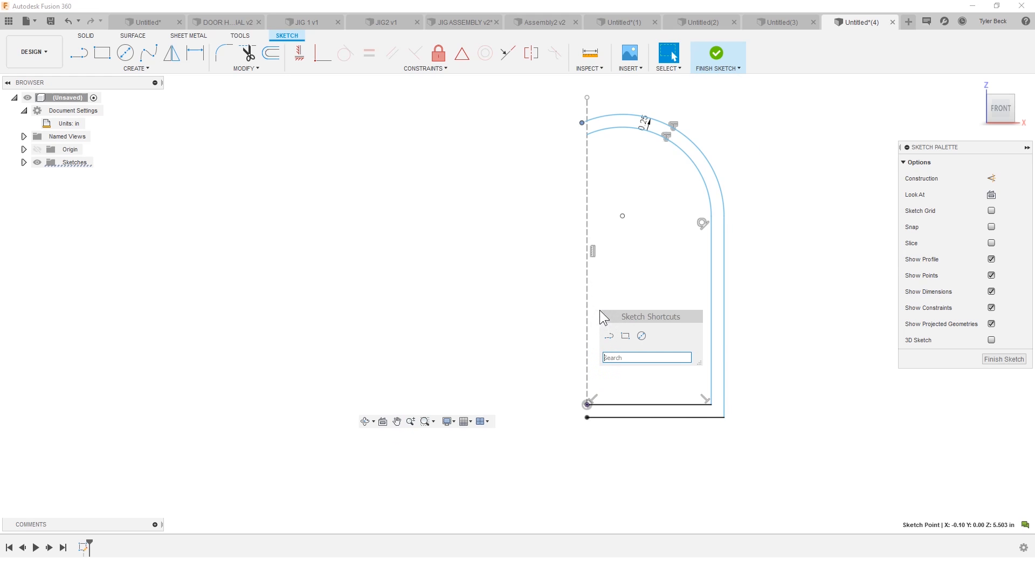
left_click(613, 338)
left_click(587, 417)
left_click(586, 405)
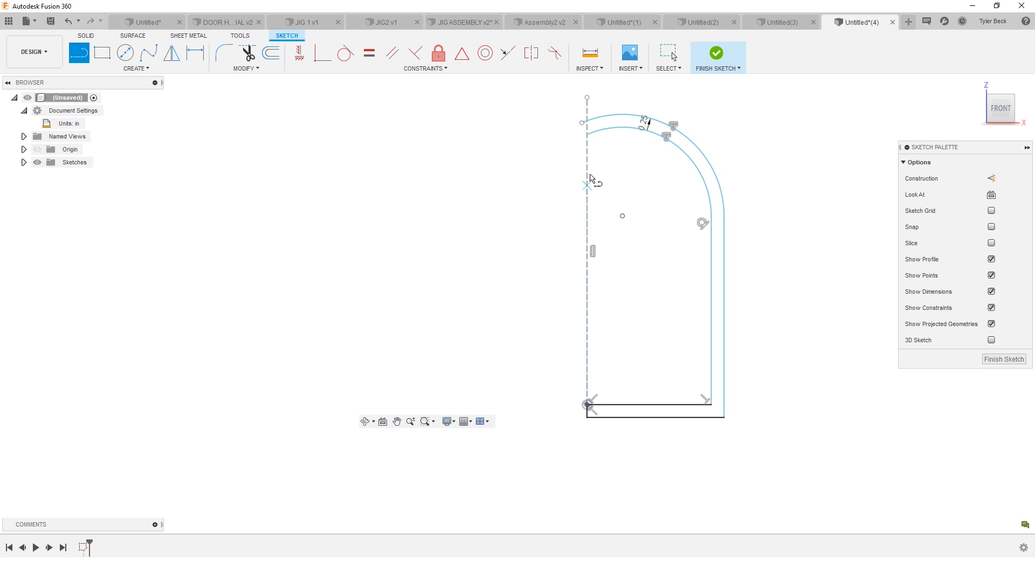
left_click(588, 135)
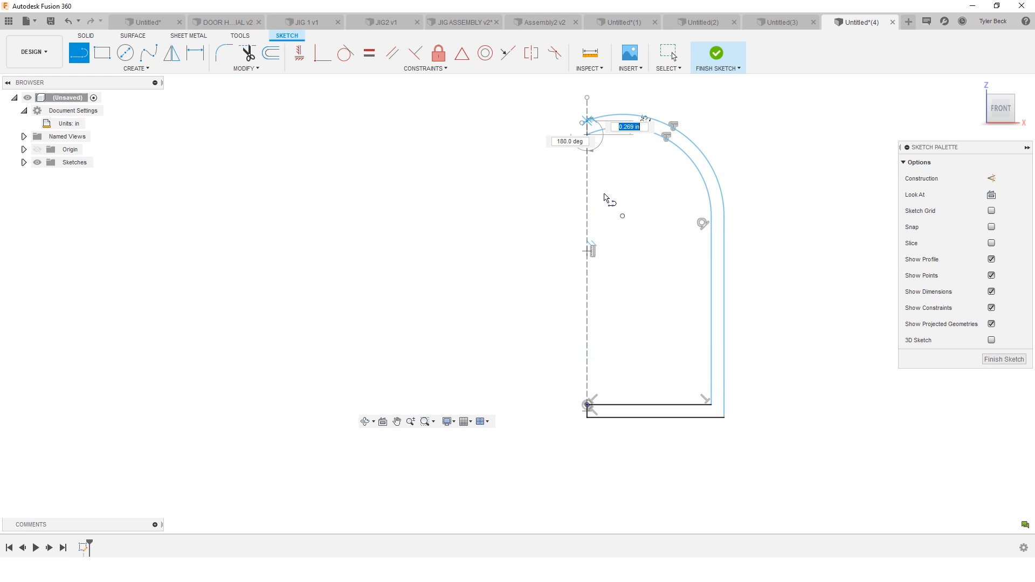
left_click(582, 133)
scroll(582, 133, "up", 3)
key("Escape")
- Trim the outer arc's end that overhangs the construction axis at the top of the dome
type("sst")
left_click(579, 250)
left_click(593, 117)
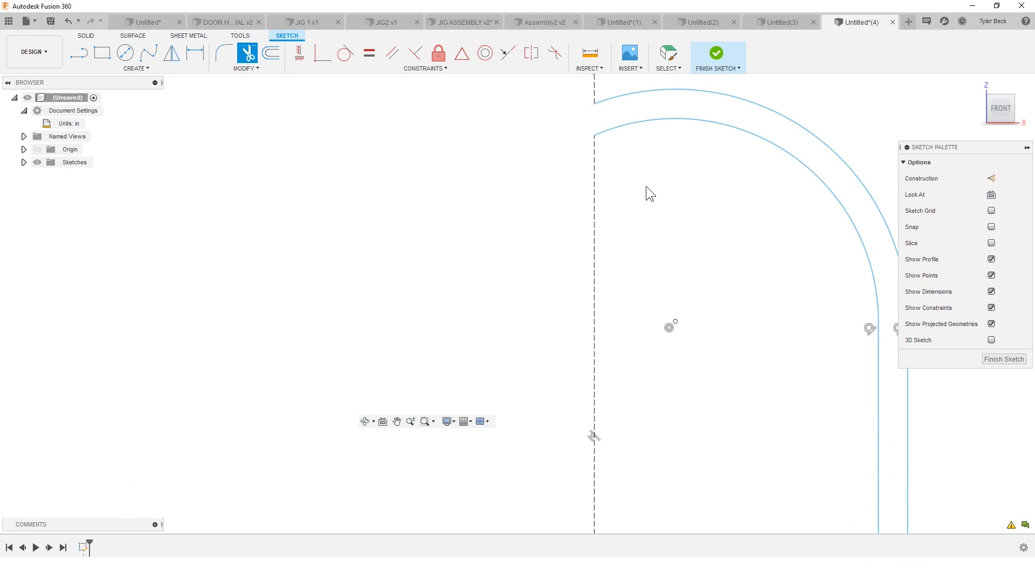
key("Escape")
scroll(652, 221, "down", 3)
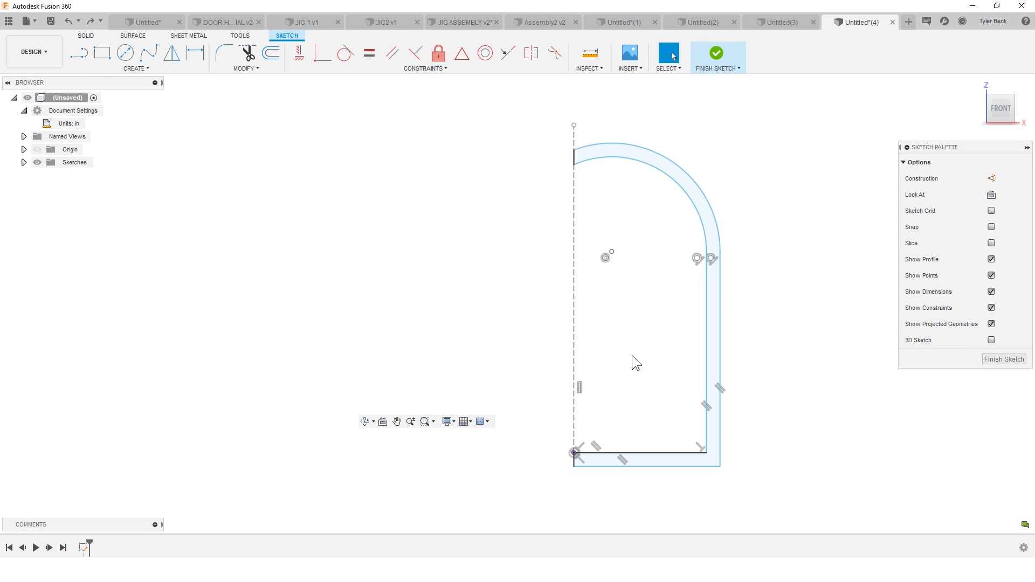
- Draw a two-point rectangle about 0.3 in high outward from the lower part of the outer vertical wall line
type("sREC")
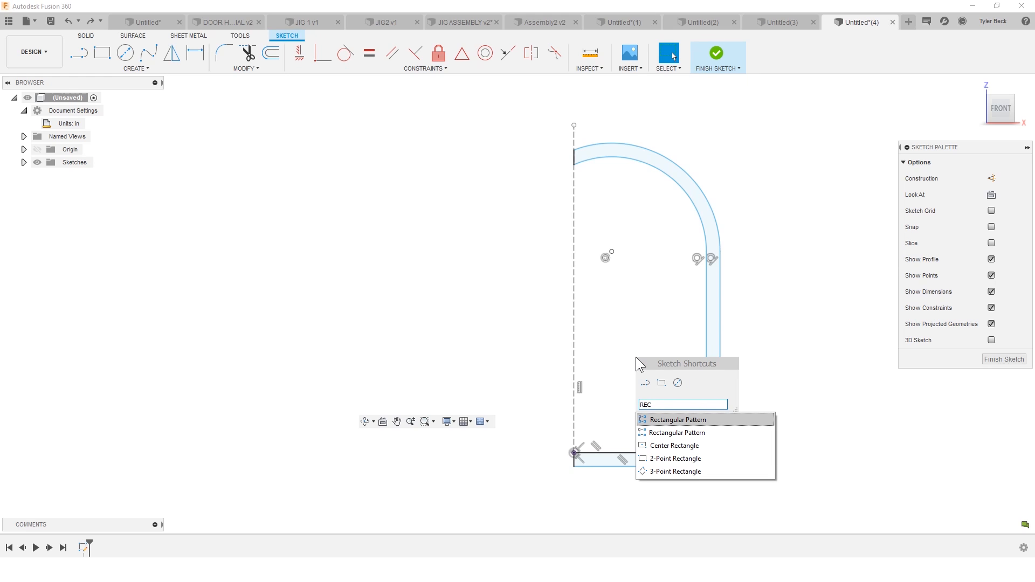
left_click(669, 458)
left_click(720, 404)
left_click(763, 420)
- Dimension the small rectangle's height as 0.25 in and view the Design preferences
left_click(769, 410)
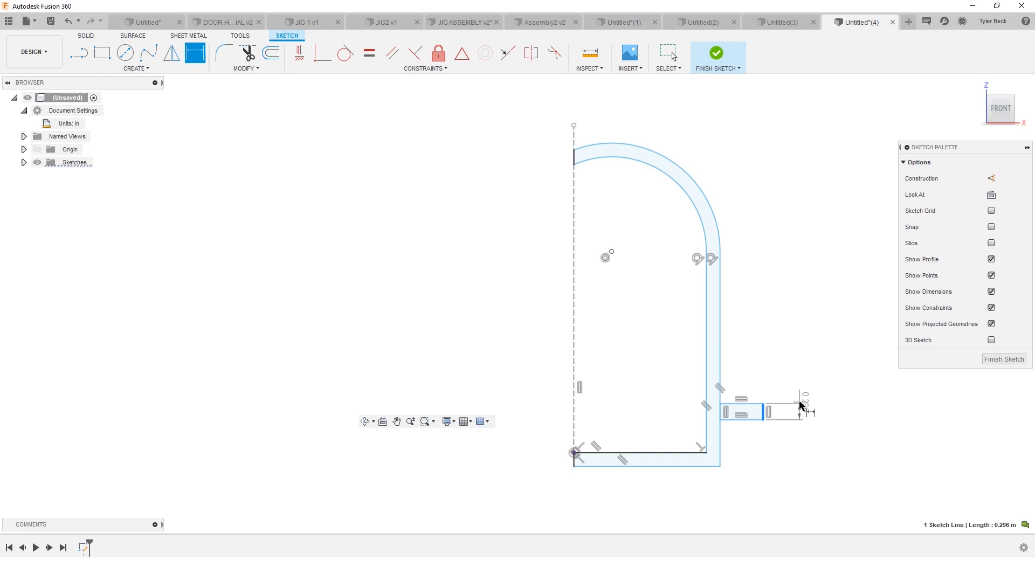
left_click(801, 405)
type(".25")
key("Return")
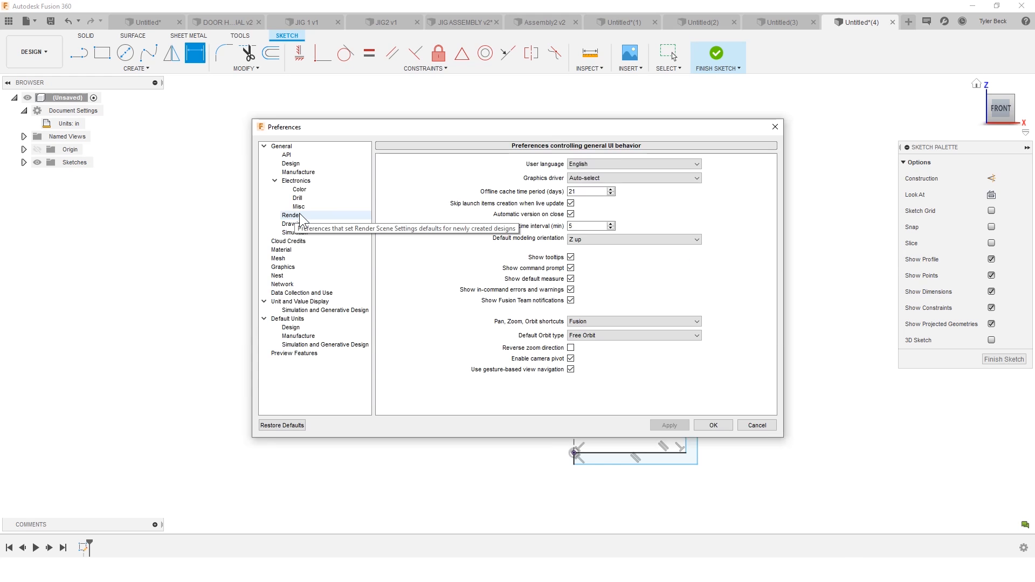
left_click(298, 164)
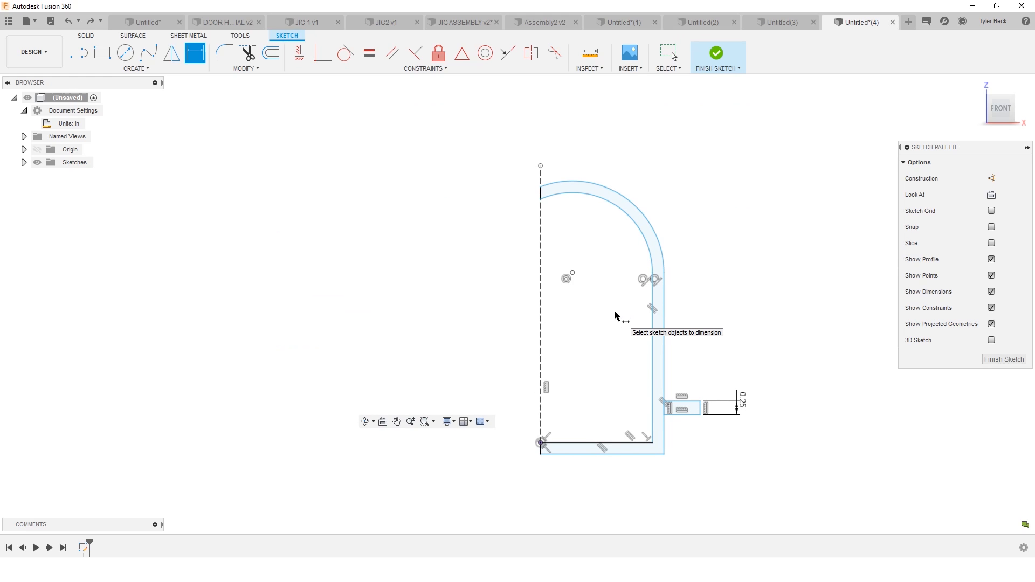
left_click(665, 358)
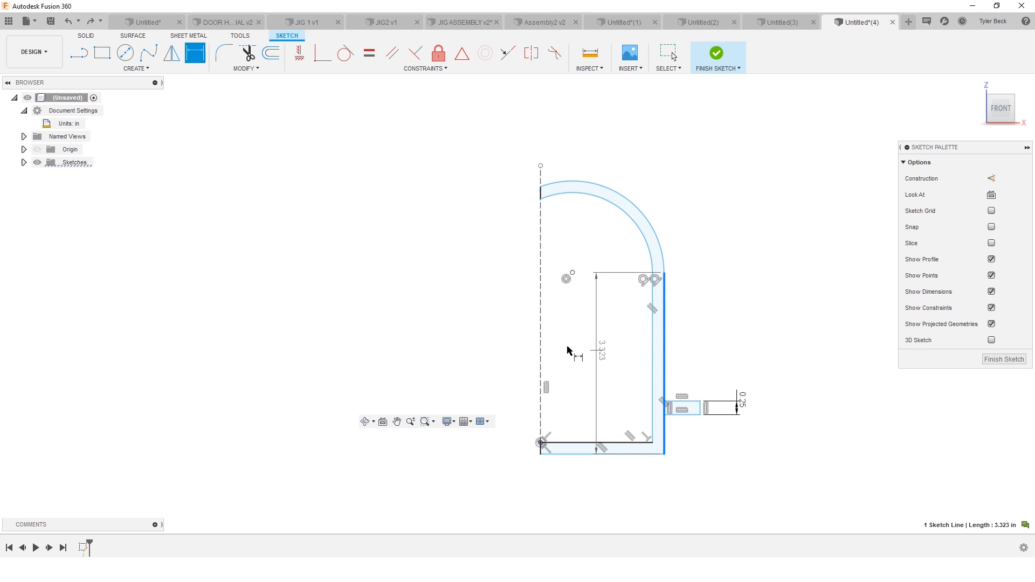
left_click(539, 343)
key("Escape")
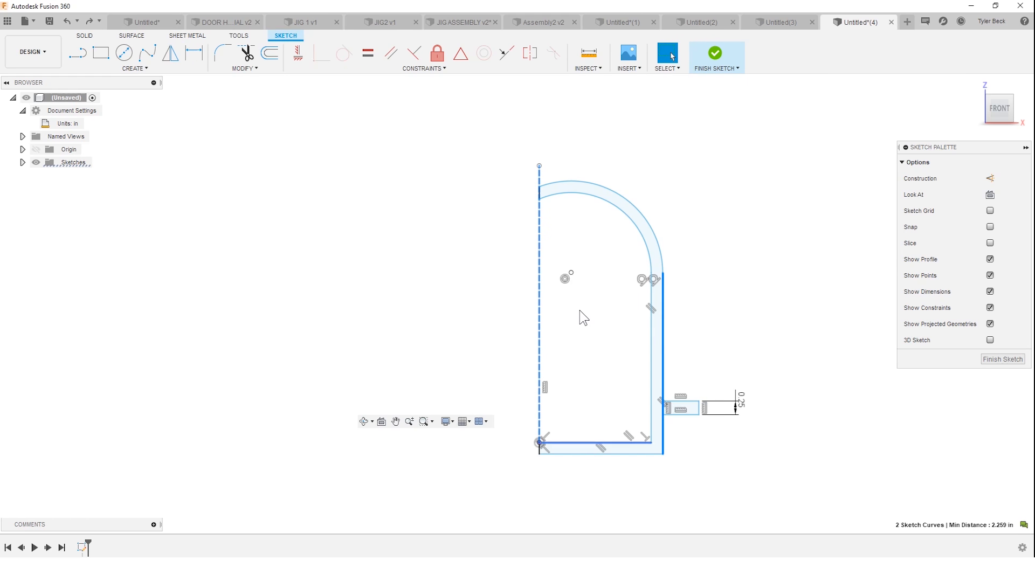
key("Escape")
- Dimension the outer wall line about the construction axis as a 3.75 in diameter, placing the dimension below the base
key("d")
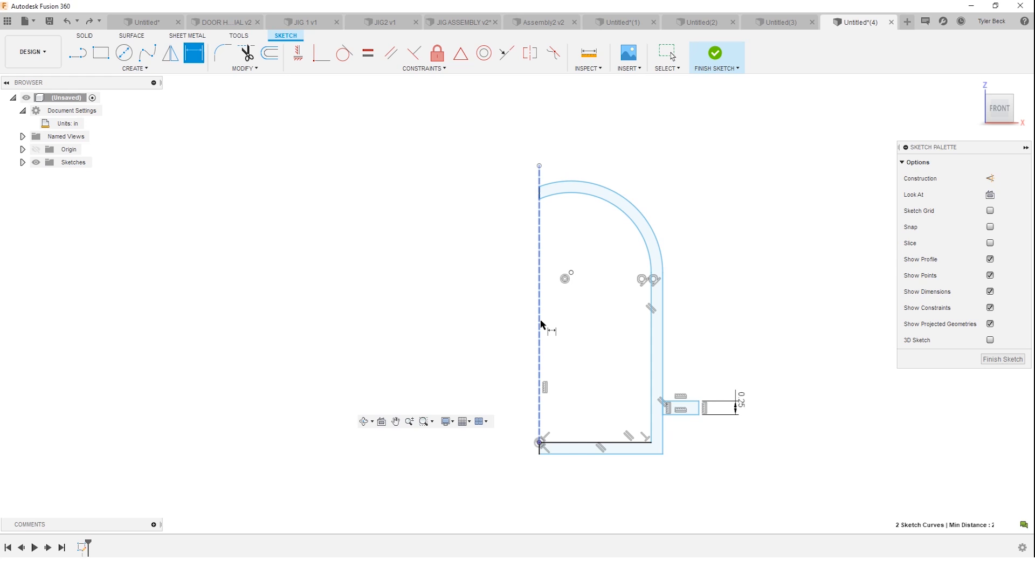
left_click(662, 328)
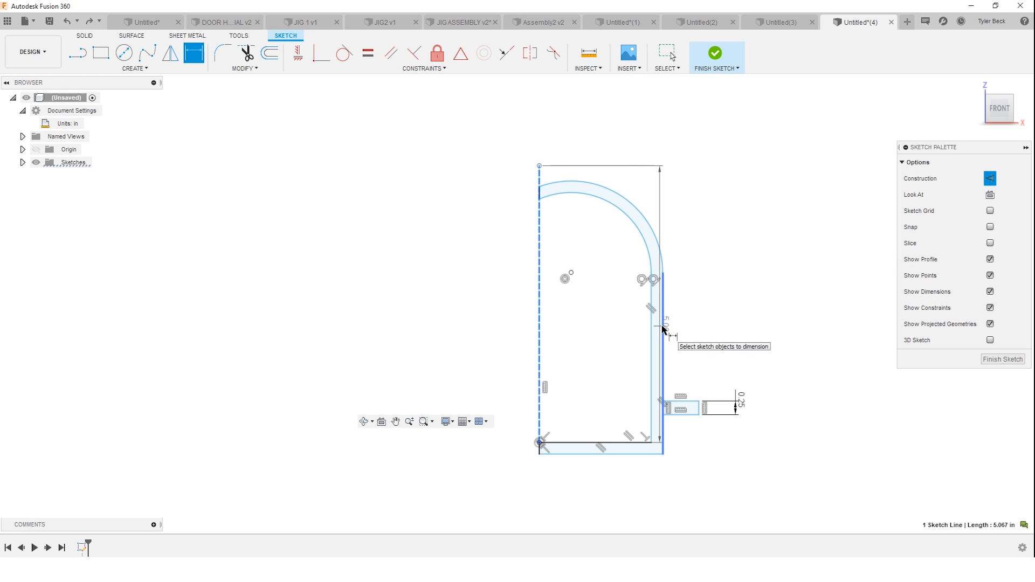
left_click(662, 326)
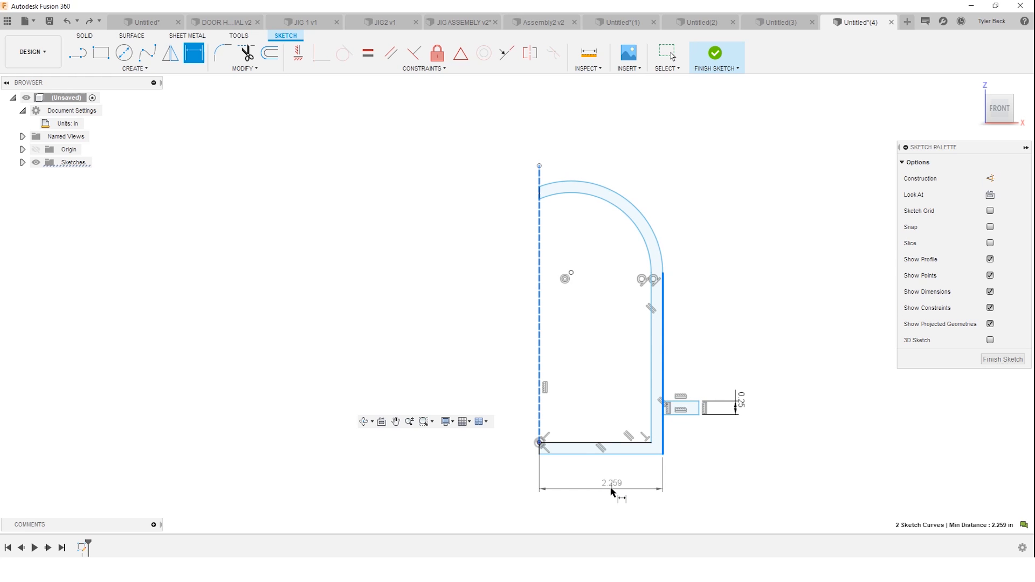
right_click(609, 487)
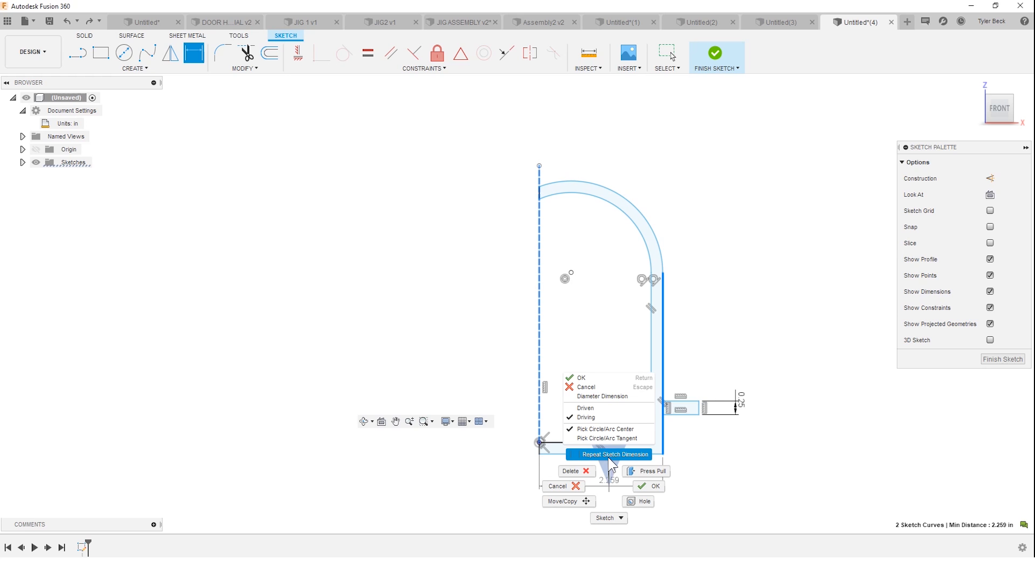
left_click(602, 396)
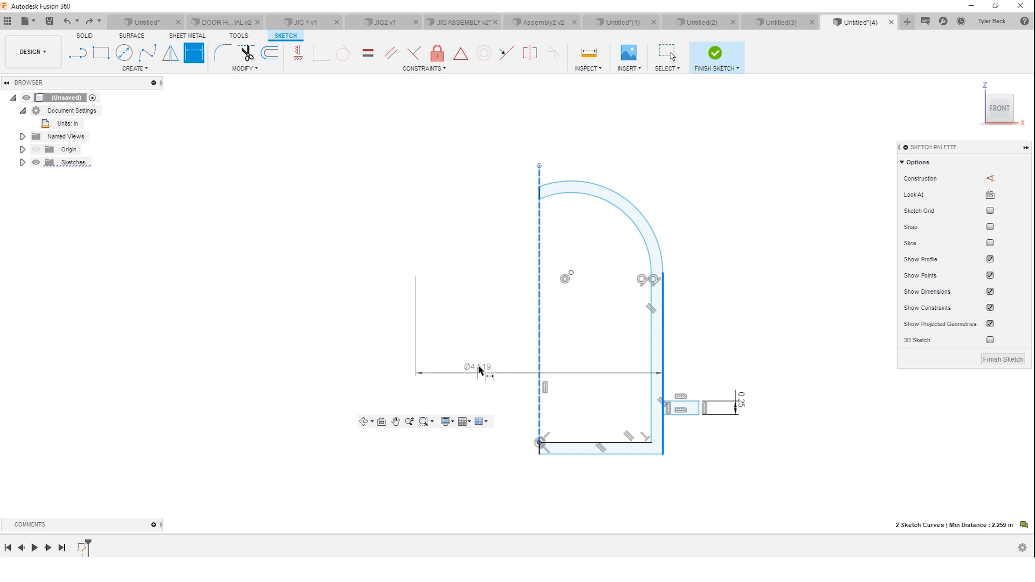
left_click(495, 497)
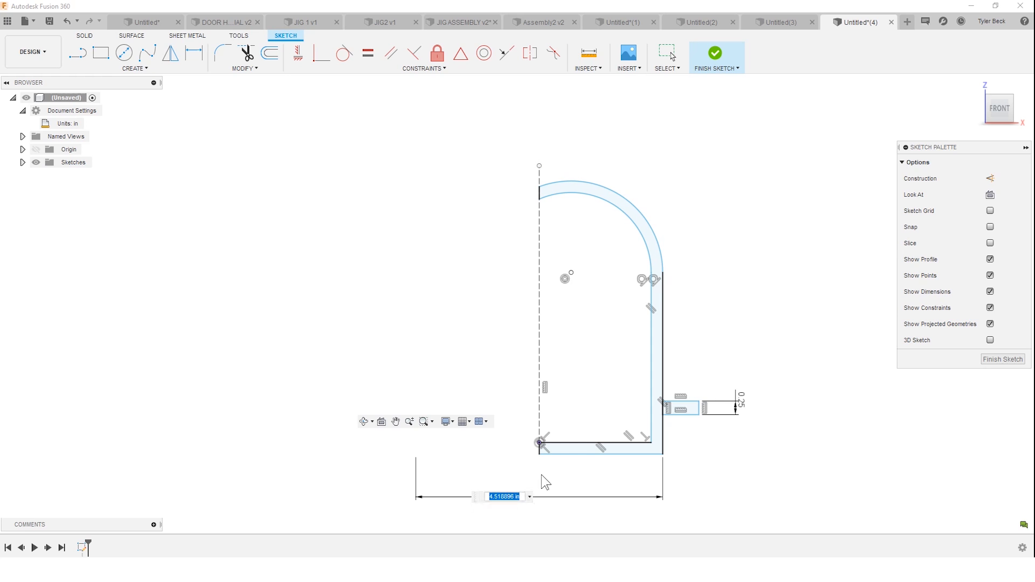
type("3.75")
key("Return")
left_click_drag(503, 411, 521, 485)
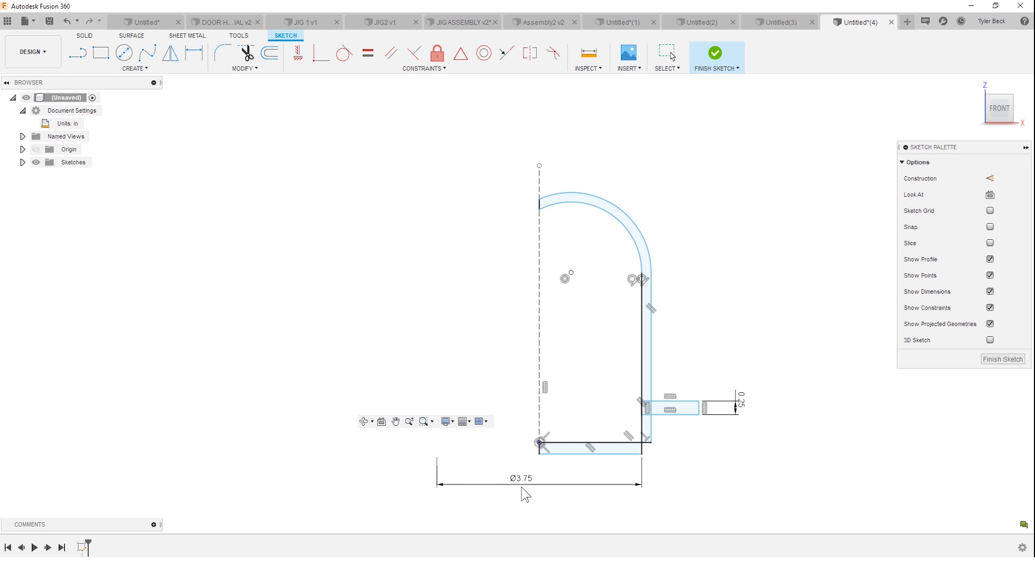
key("Escape")
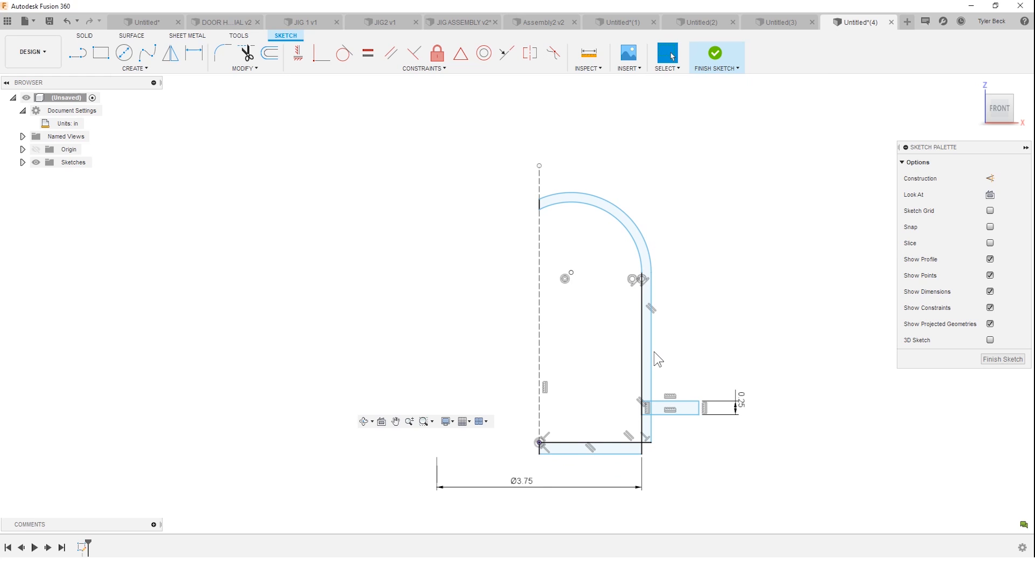
- Move the inner wall line back inside the outer wall and test the dome's top point for free movement along the axis
mouse_move(651, 351)
left_mouse_down()
mouse_move(607, 351)
mouse_move(623, 351)
left_mouse_up()
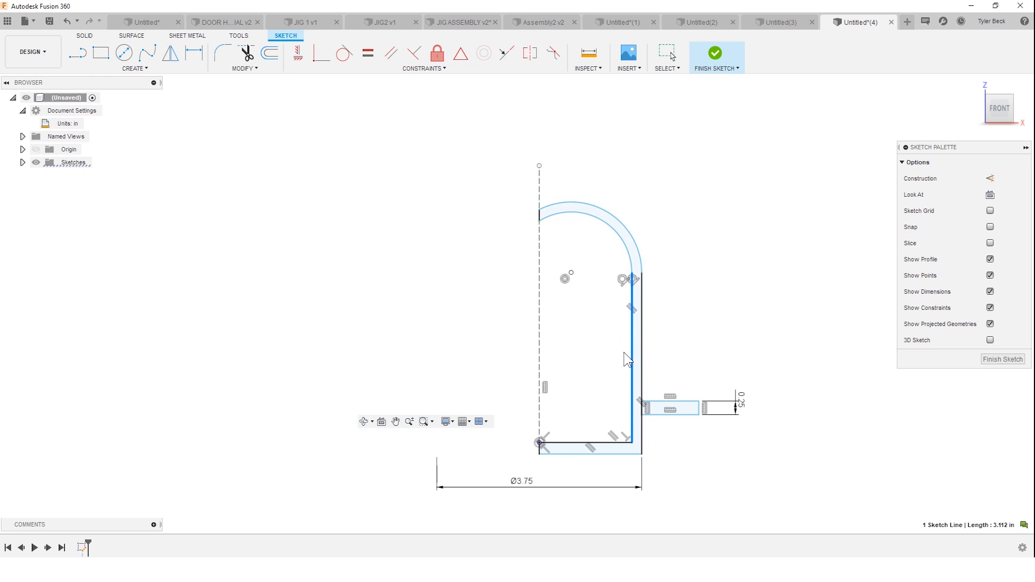
left_click(698, 321)
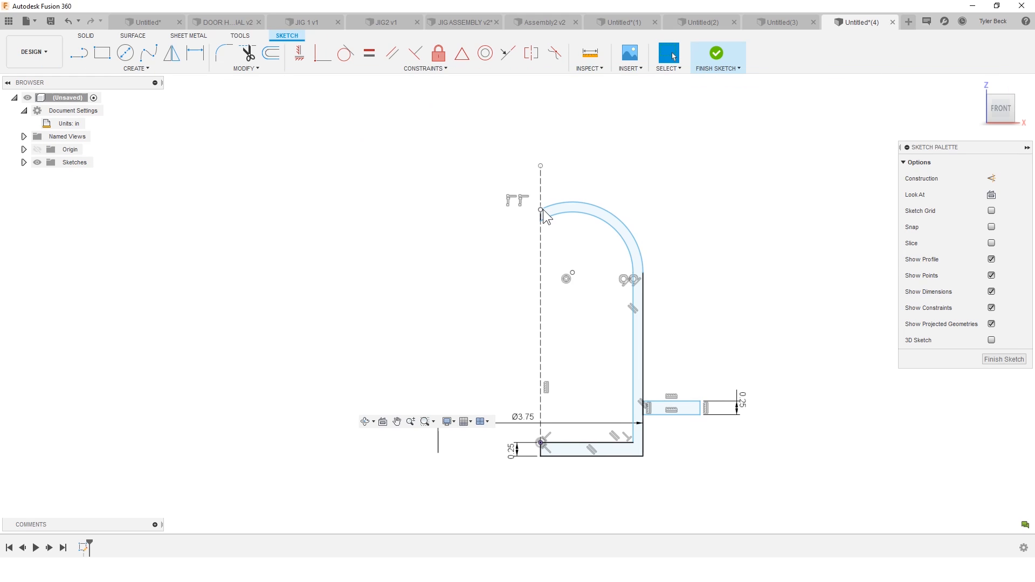
mouse_move(543, 209)
left_mouse_down()
mouse_move(543, 150)
mouse_move(557, 217)
mouse_move(556, 169)
left_mouse_up()
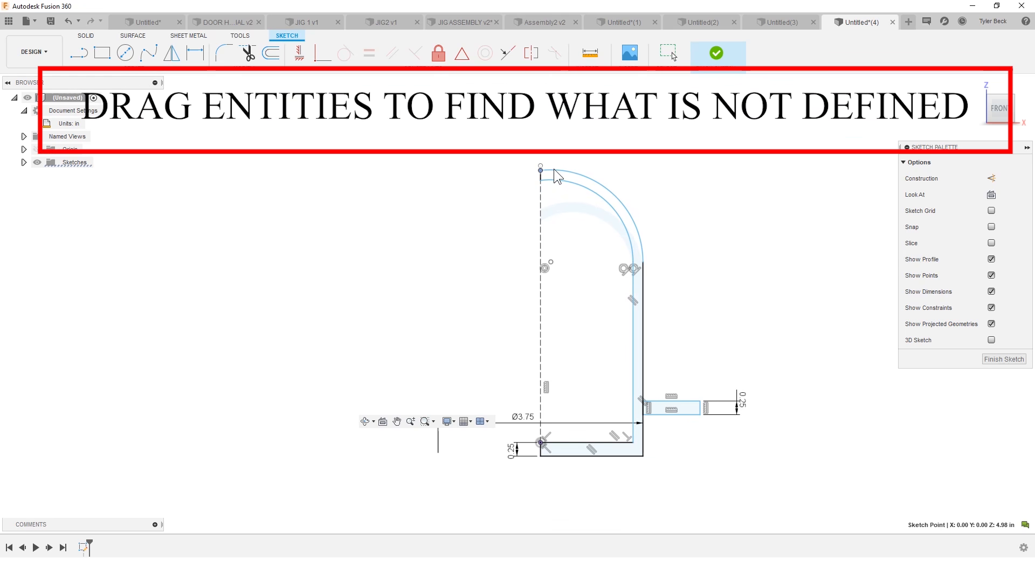
scroll(695, 286, "down", 1)
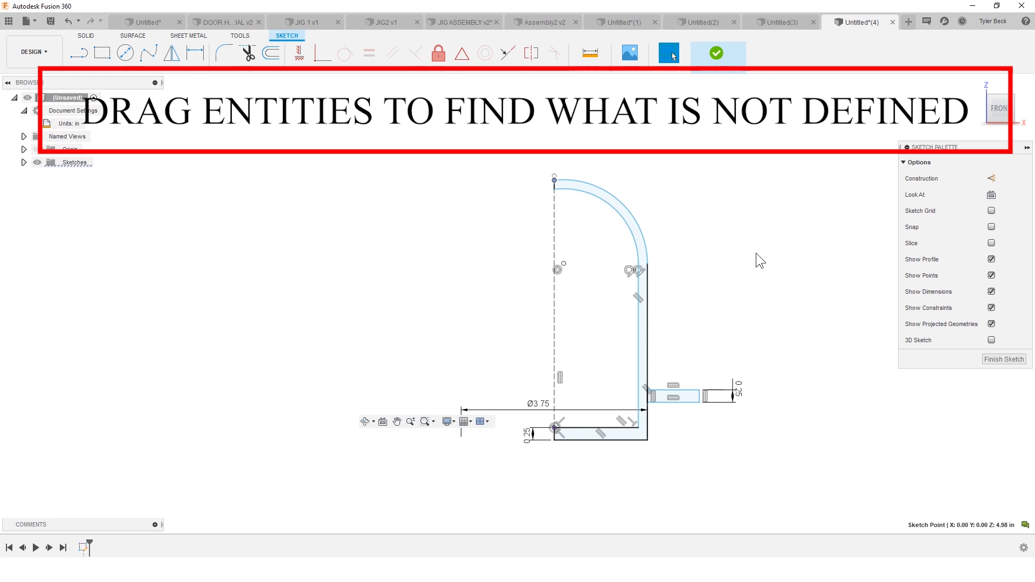
key("ctrl+z")
- Dimension the flange rectangle's outer edge about the construction axis as a 3.75 in diameter
key("d")
left_click(555, 364)
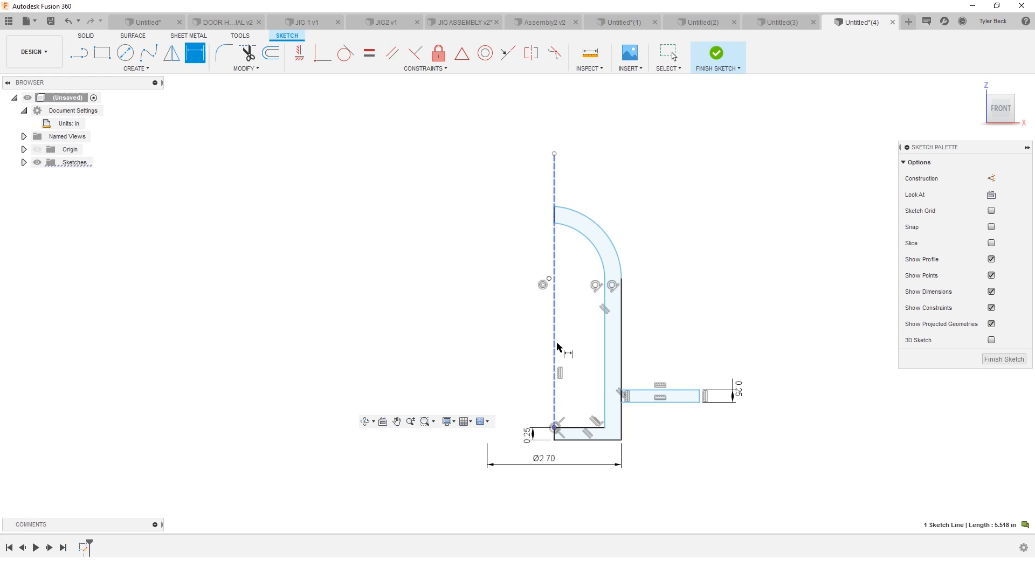
left_click(699, 399)
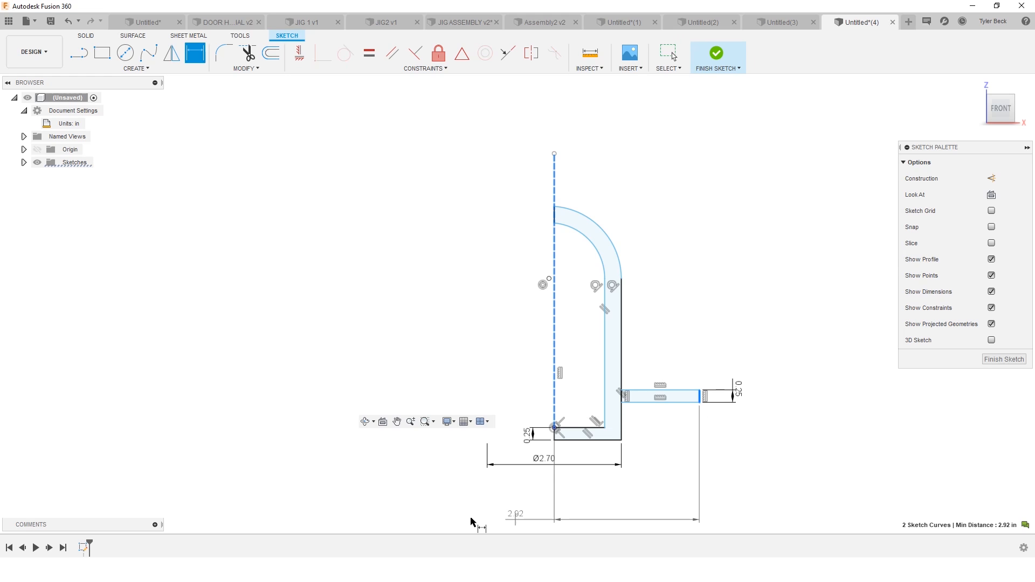
right_click(585, 500)
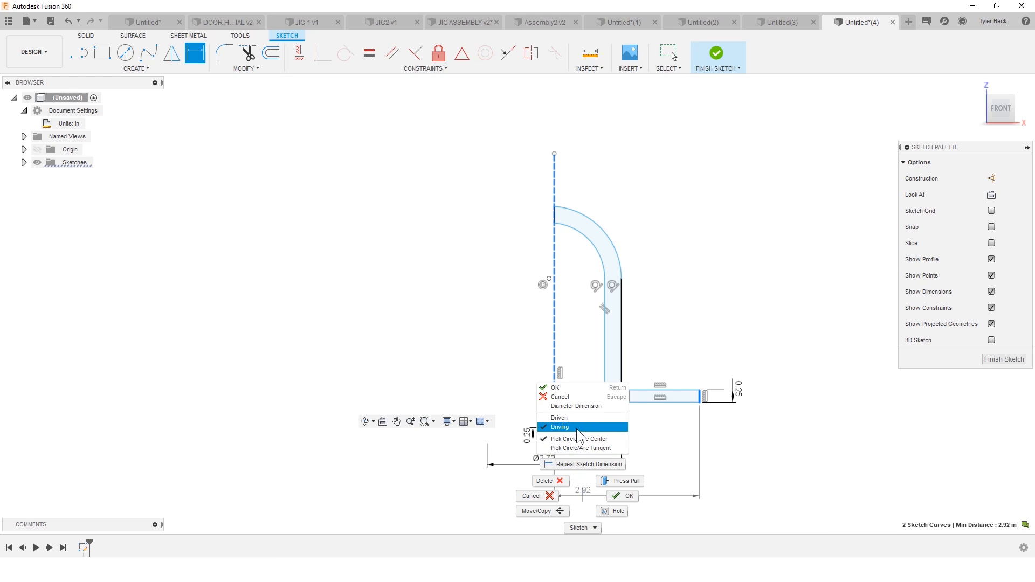
left_click(576, 406)
left_click(530, 505)
type("3.75")
key("Return")
key("Escape")
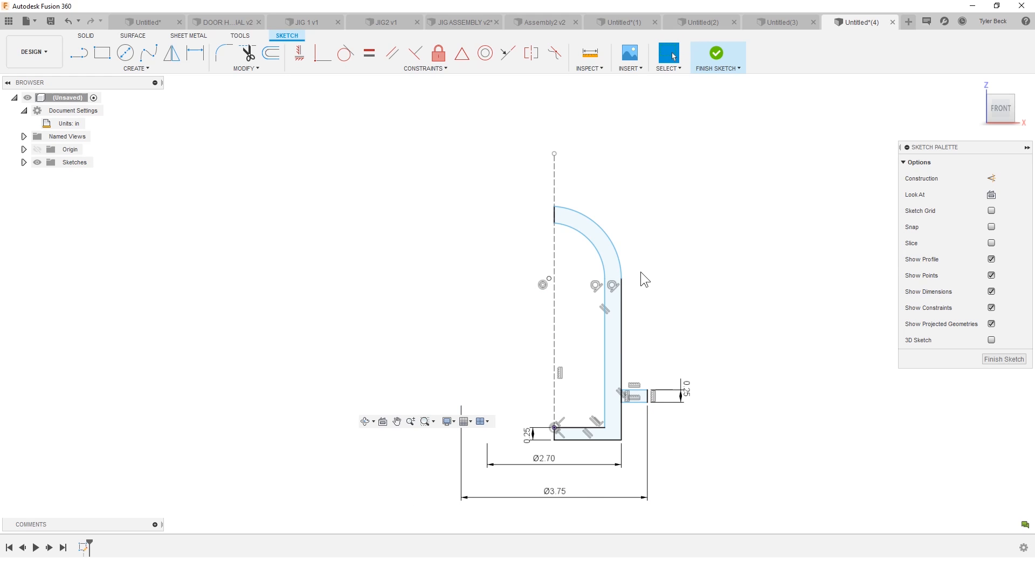
- Dimension the overall height from the base's bottom line to the top of the dome as 3.35 in
key("d")
left_click(567, 441)
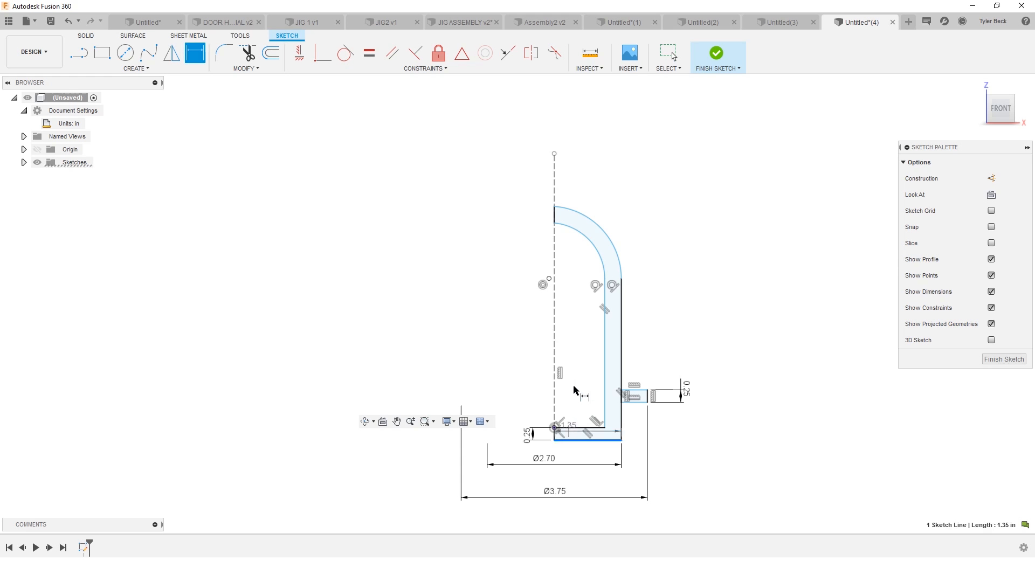
left_click(554, 213)
left_click(744, 305)
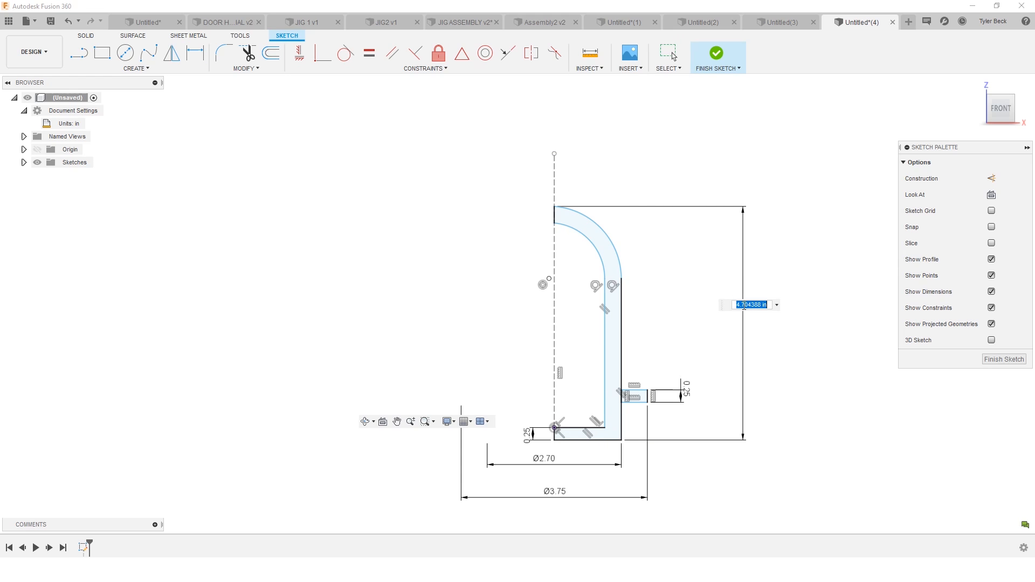
type("3.35")
key("Return")
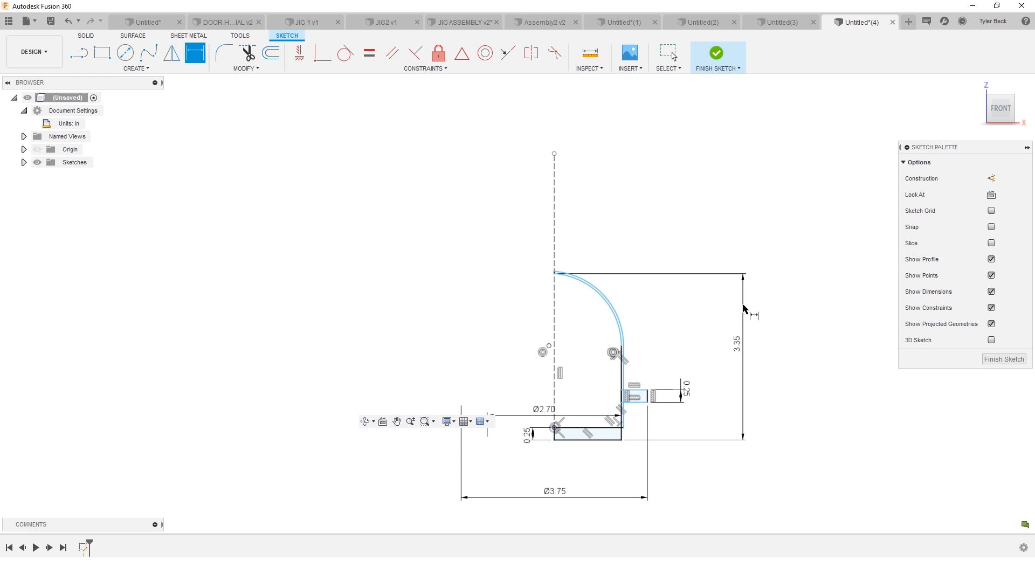
scroll(565, 302, "up", 2)
key("Escape")
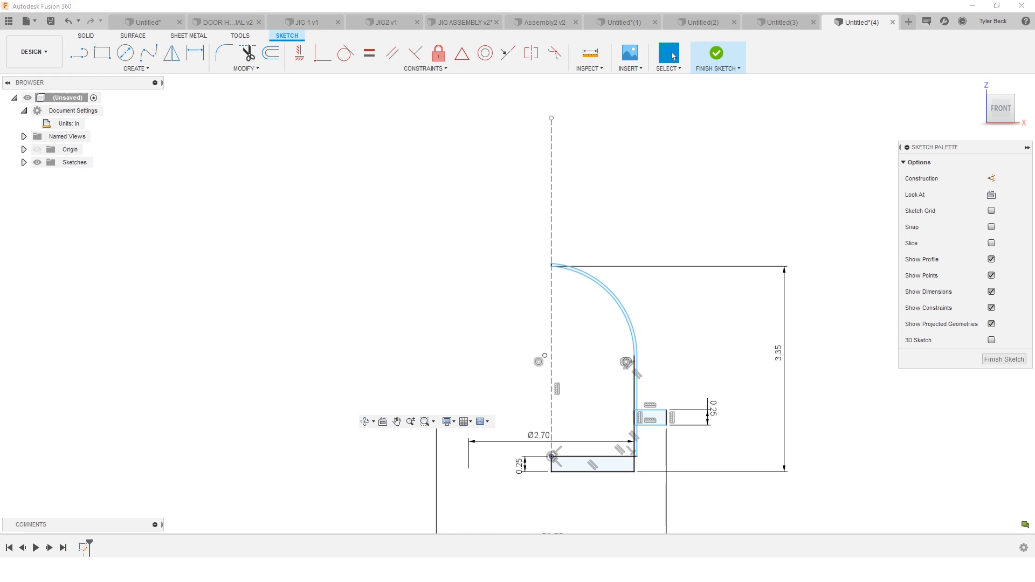
- Move the inner vertical wall line inward so that it lies inside the outer wall again
left_click(631, 407)
left_click_drag(608, 400, 608, 400)
left_click(660, 305)
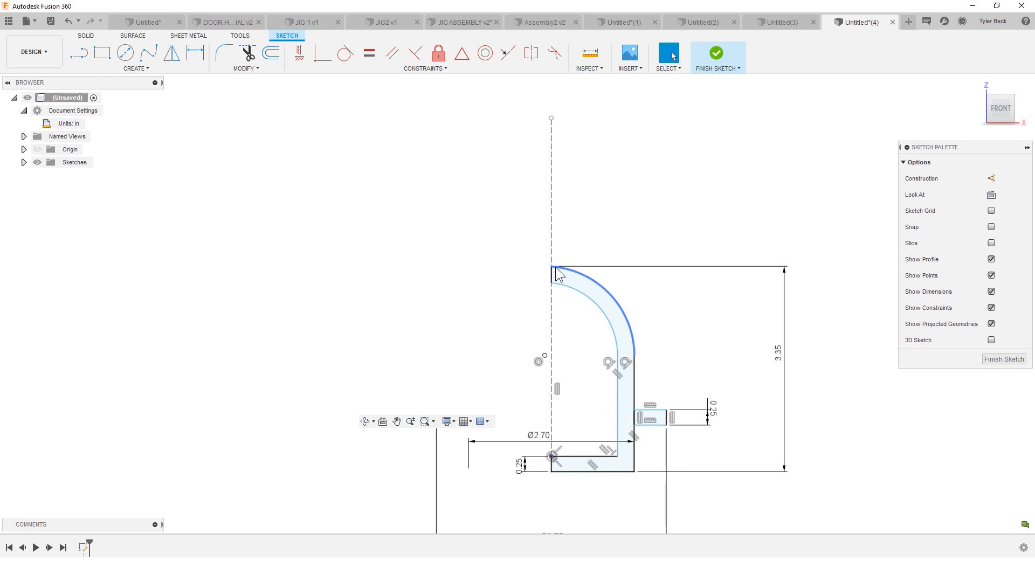
- Dimension the dome's wall thickness between the inner and outer arcs as 0.25 in
scroll(564, 266, "up", 3)
scroll(574, 298, "down", 3)
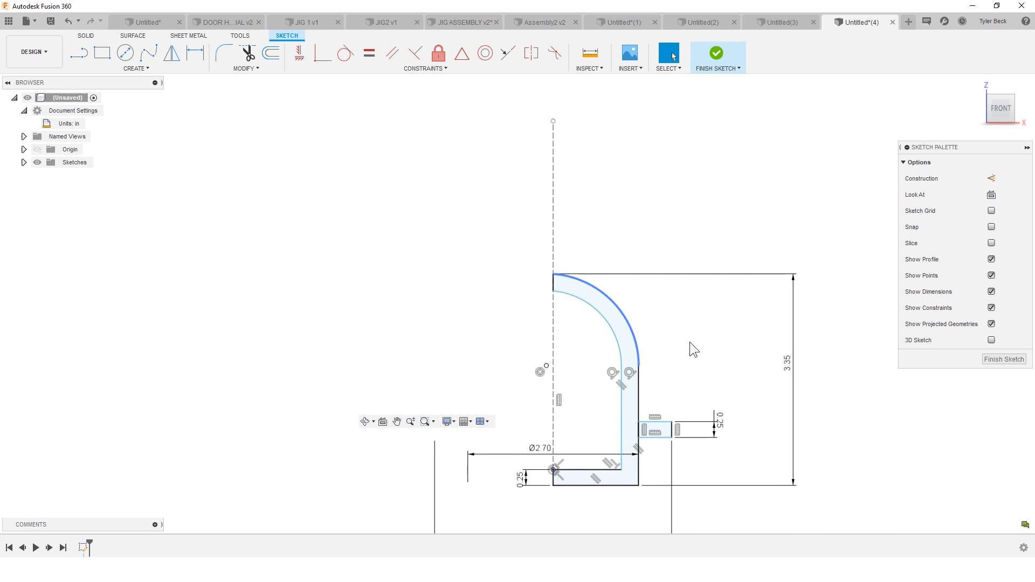
key("d")
left_click(612, 332)
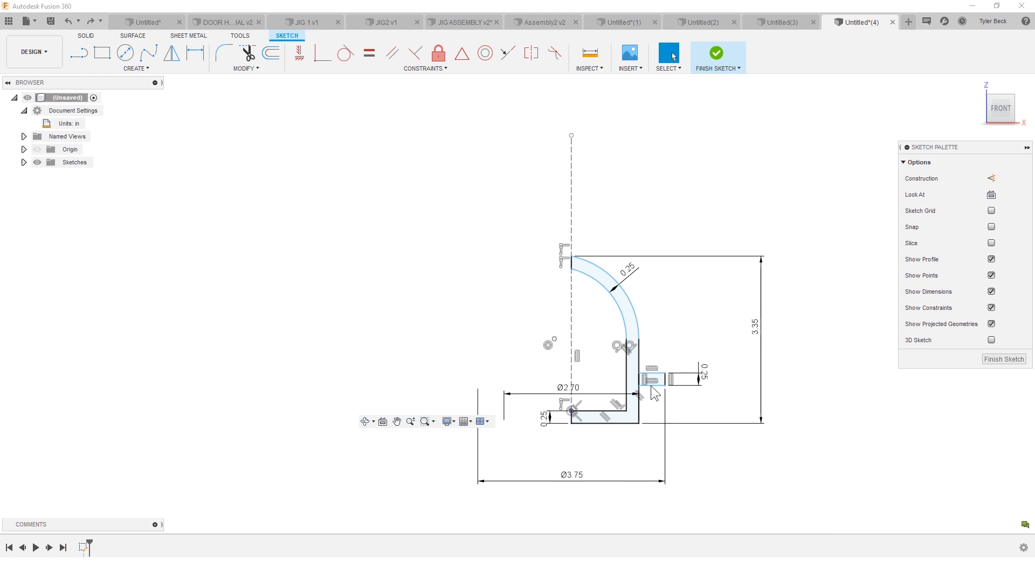
- Test the outer wall's upper endpoint for free movement and constrain the arcs' center point coincident with the construction axis
left_click_drag(566, 396, 570, 457)
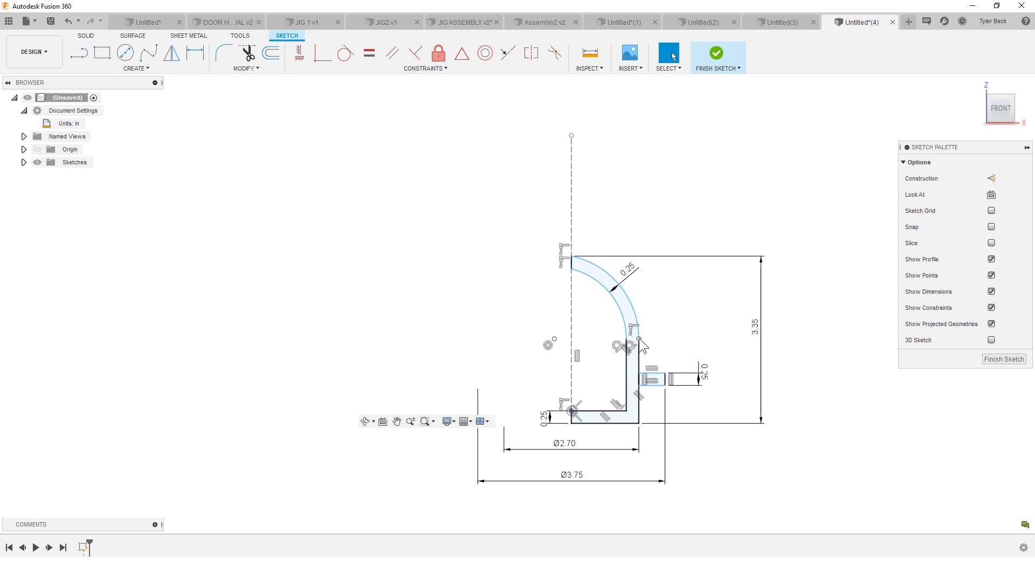
left_click_drag(639, 339, 643, 332)
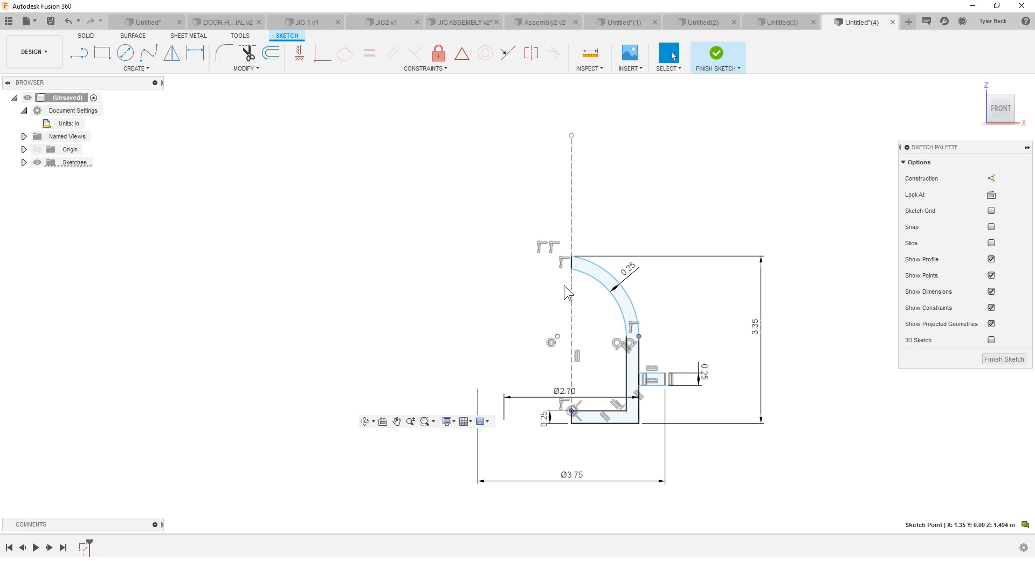
left_click(557, 337)
left_click(571, 331, "ctrl")
right_click(570, 331)
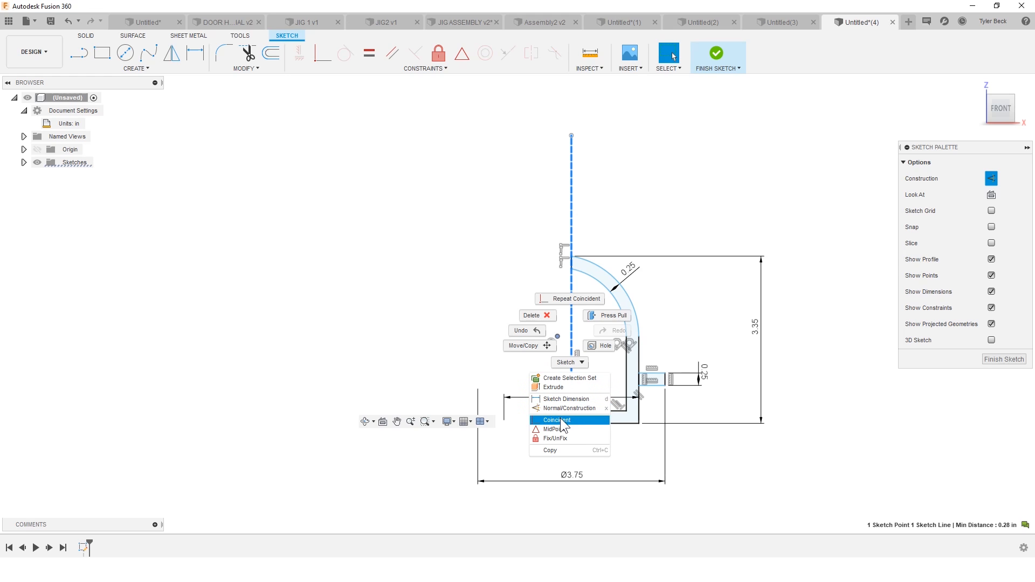
left_click(560, 420)
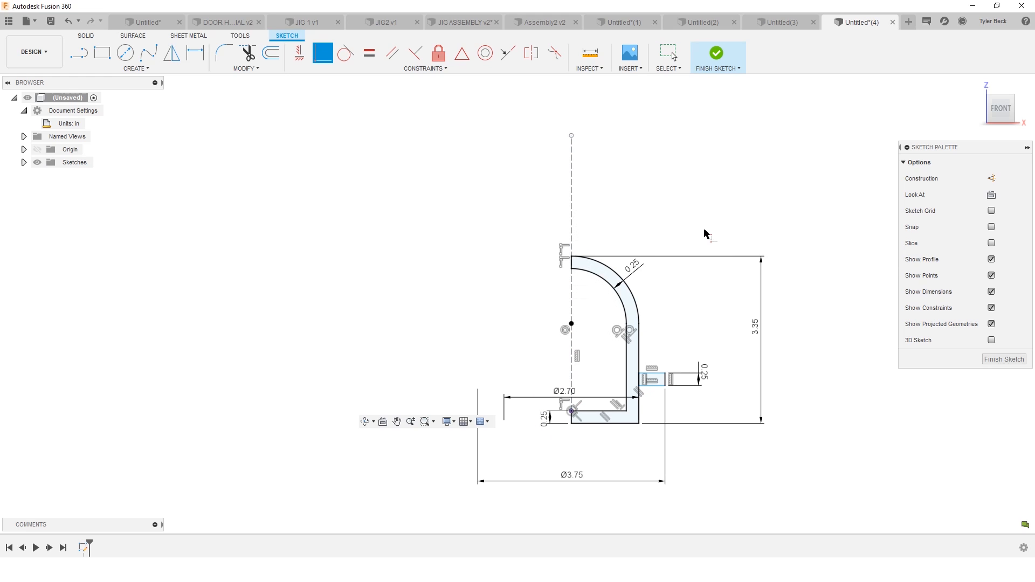
- Try to trim away the base section between the construction axis and the inner wall line
scroll(633, 351, "up", 2)
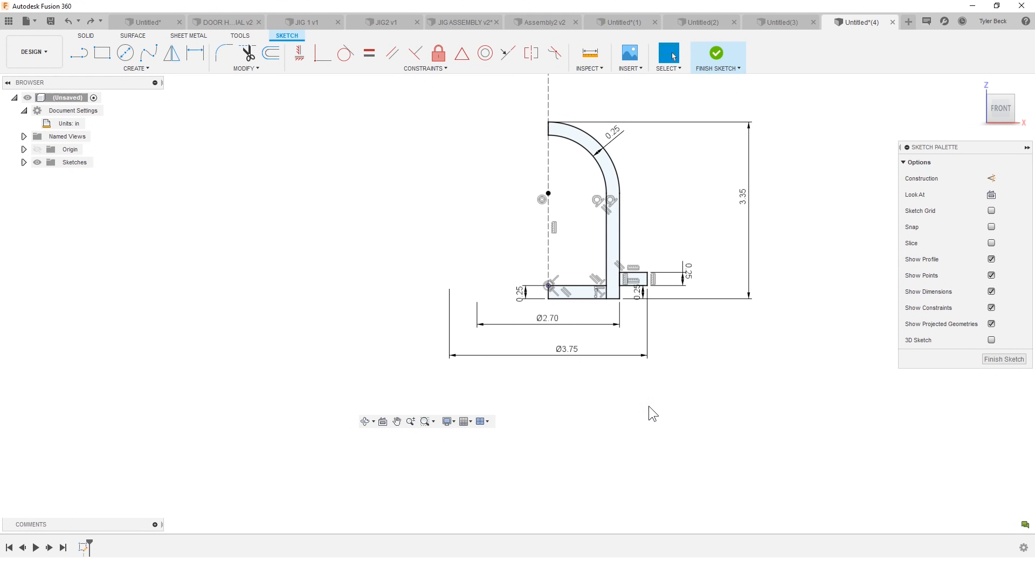
scroll(563, 289, "up", 2)
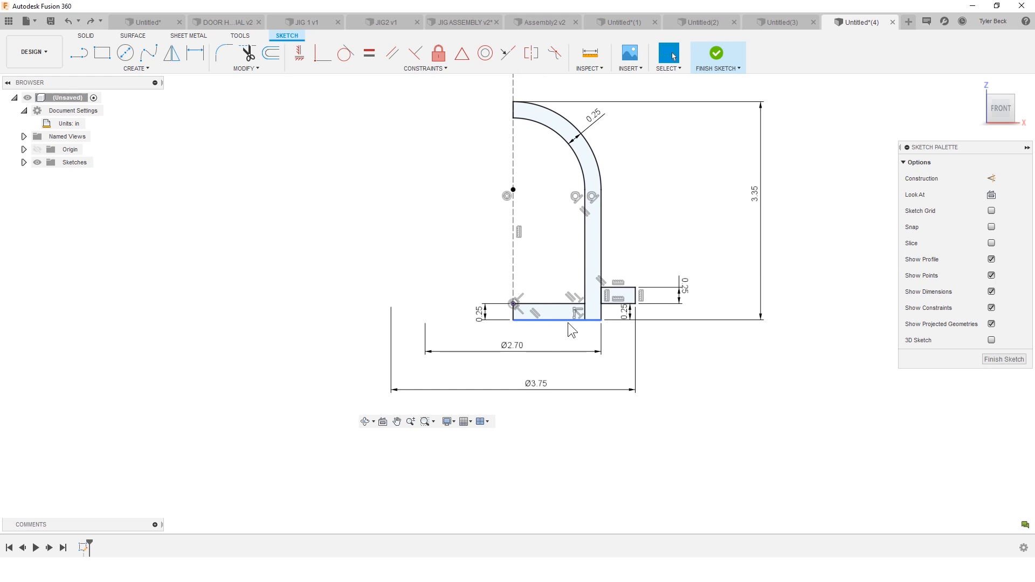
scroll(564, 321, "up", 4)
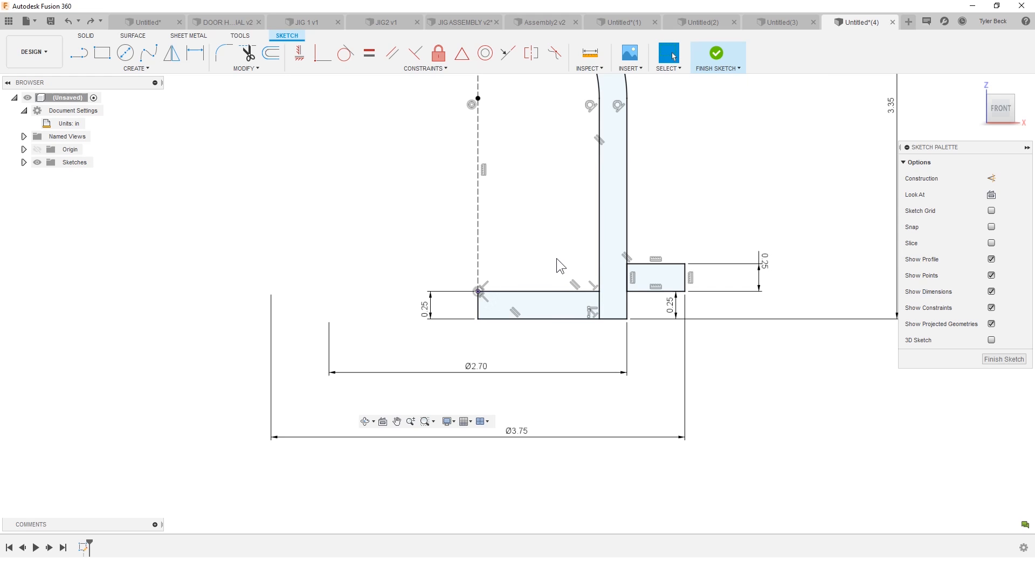
type("strim")
key("Return")
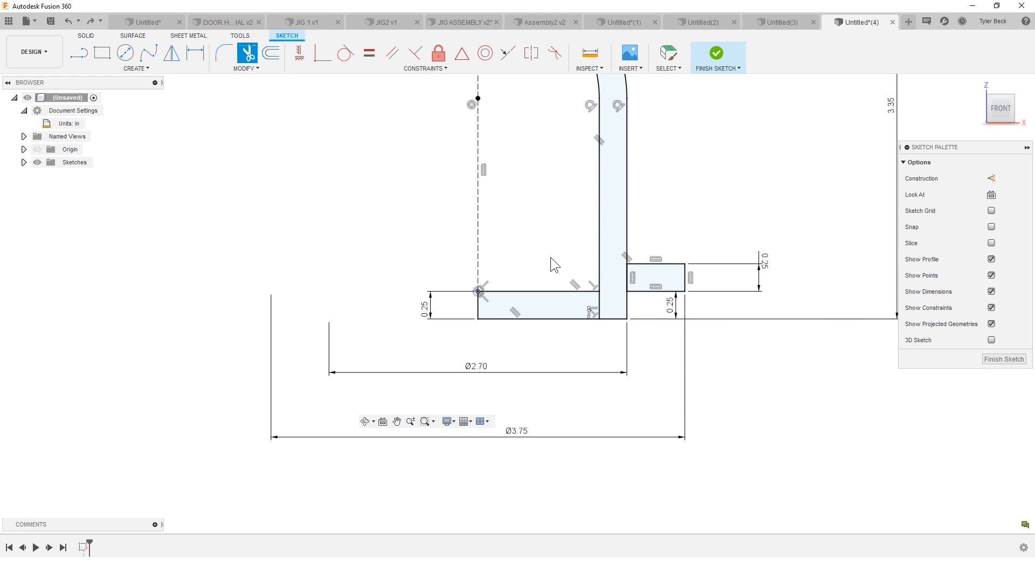
left_click(538, 319)
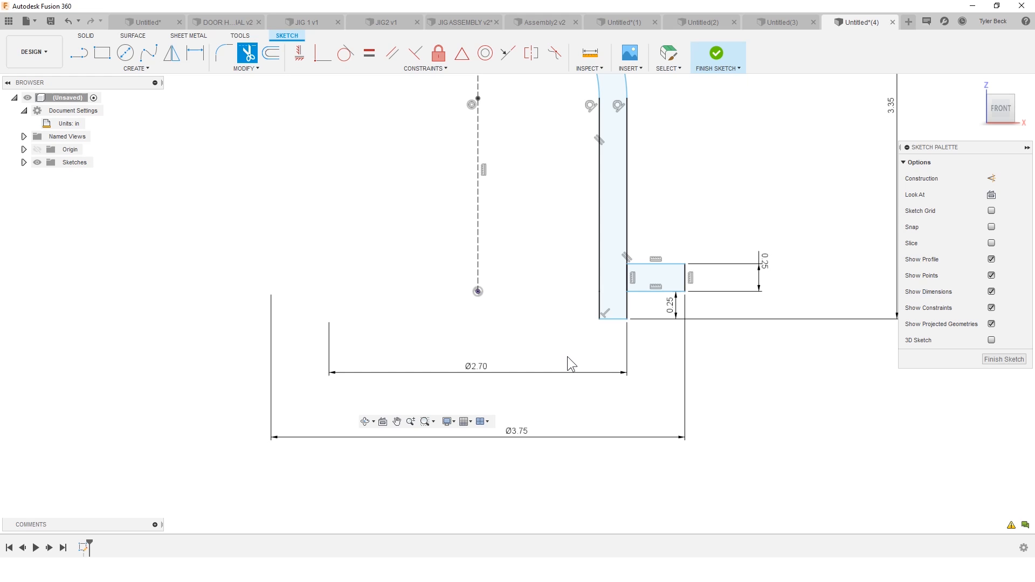
- Undo the trims made to the base section
key("ctrl+z")
key("ctrl+z")
key("ctrl+z")
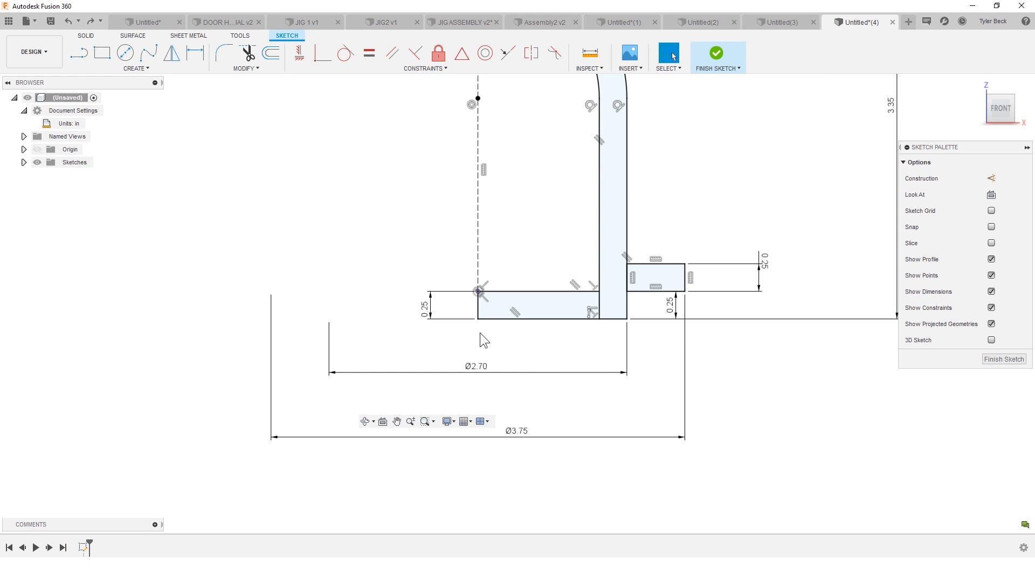
- Convert the base section's top, bottom and axis-side lines to construction lines
left_click_drag(558, 339, 534, 288)
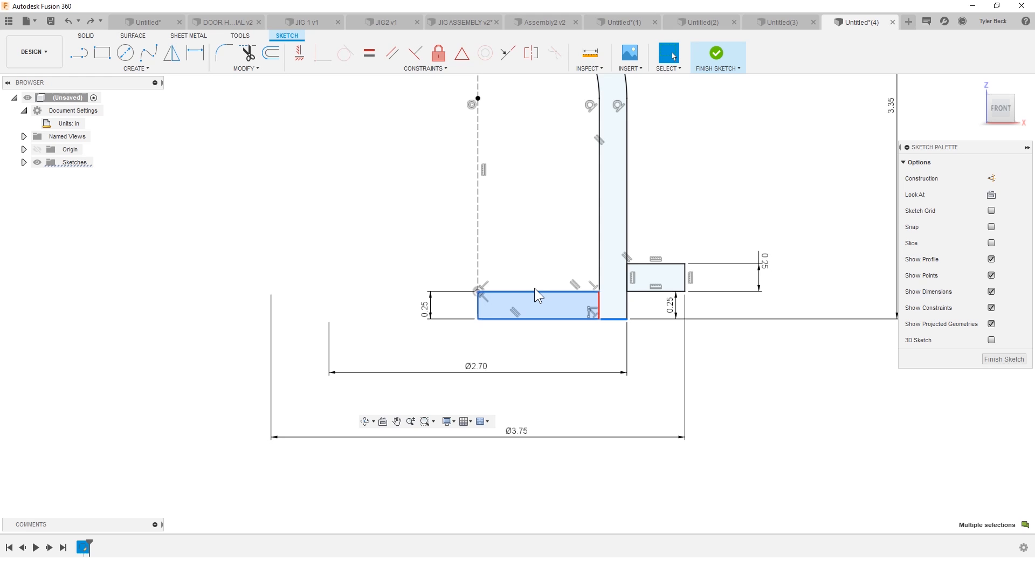
key("x")
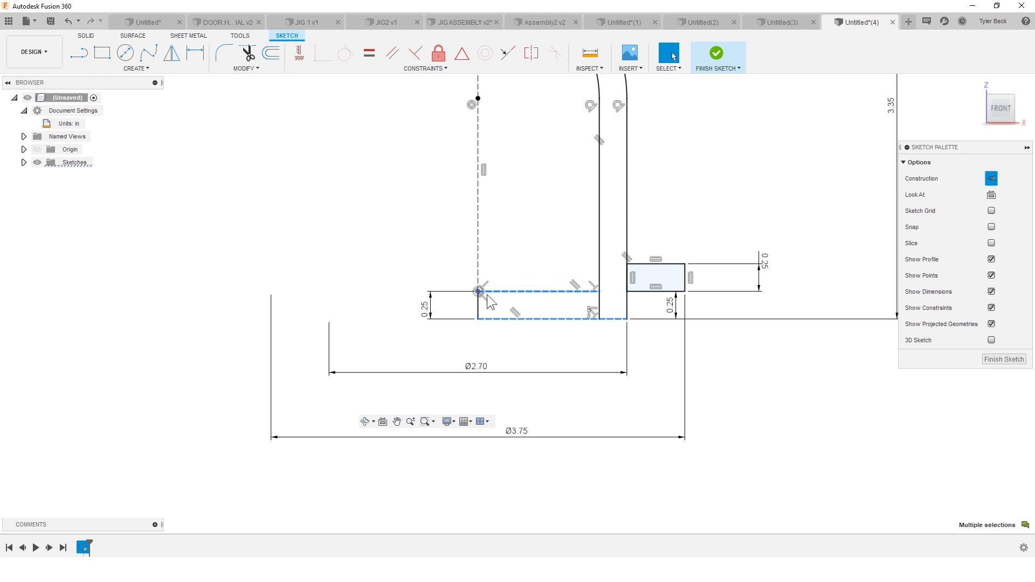
left_click(478, 308)
key("x")
left_click(532, 351)
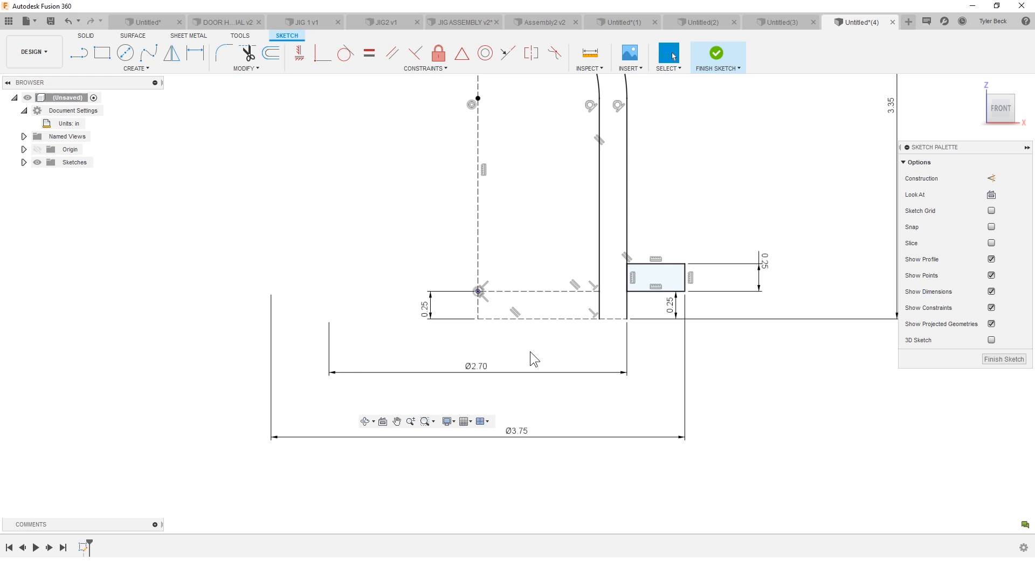
- Revolve the domed wall and flange profiles 360 degrees around the vertical construction axis as a new body
scroll(615, 314, "down", 3)
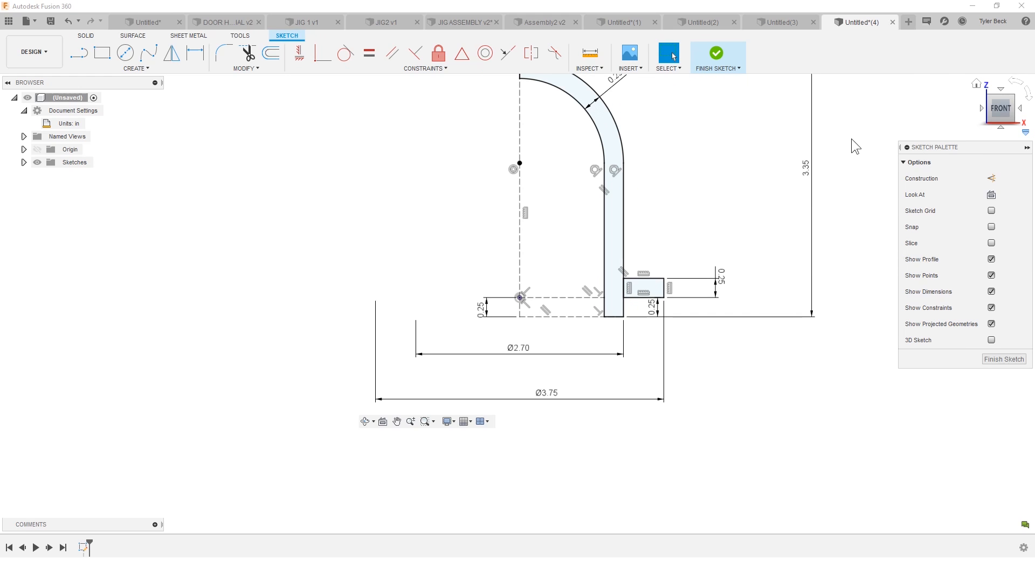
middle_click_drag(700, 154, 684, 173)
type("srevolve")
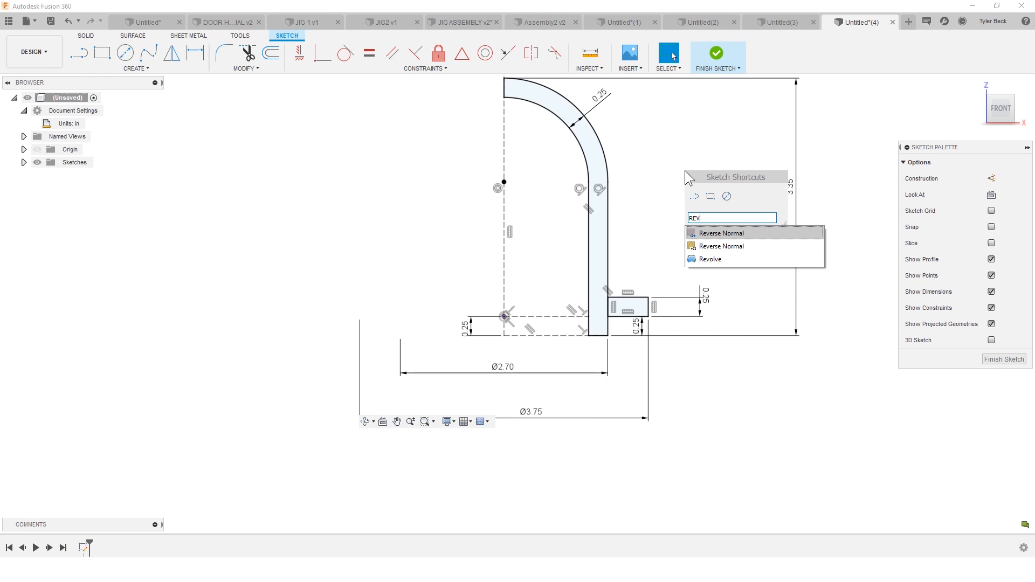
key("Return")
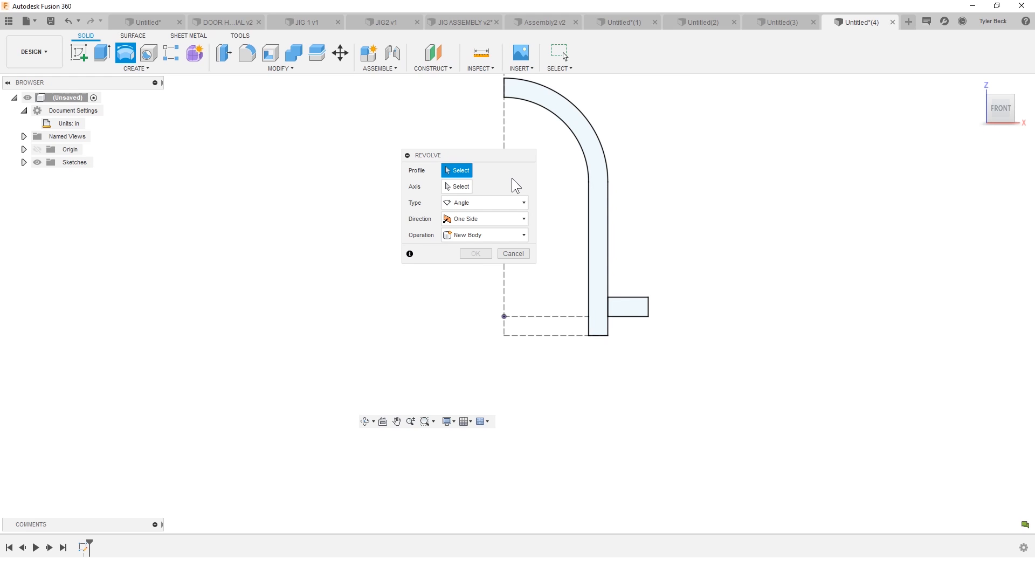
left_click_drag(509, 156, 388, 163)
left_click(335, 193)
left_click(504, 201)
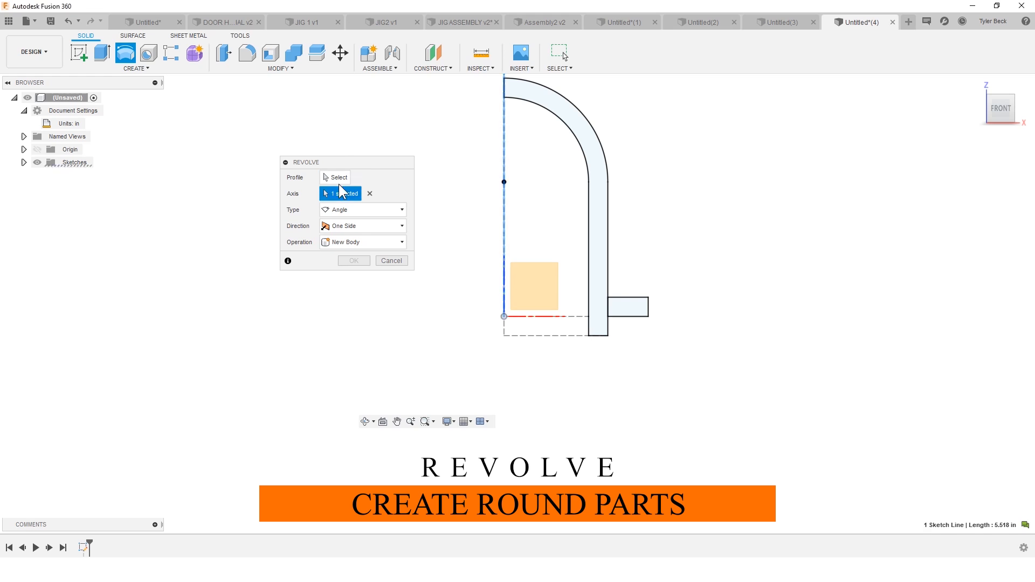
left_click(570, 119)
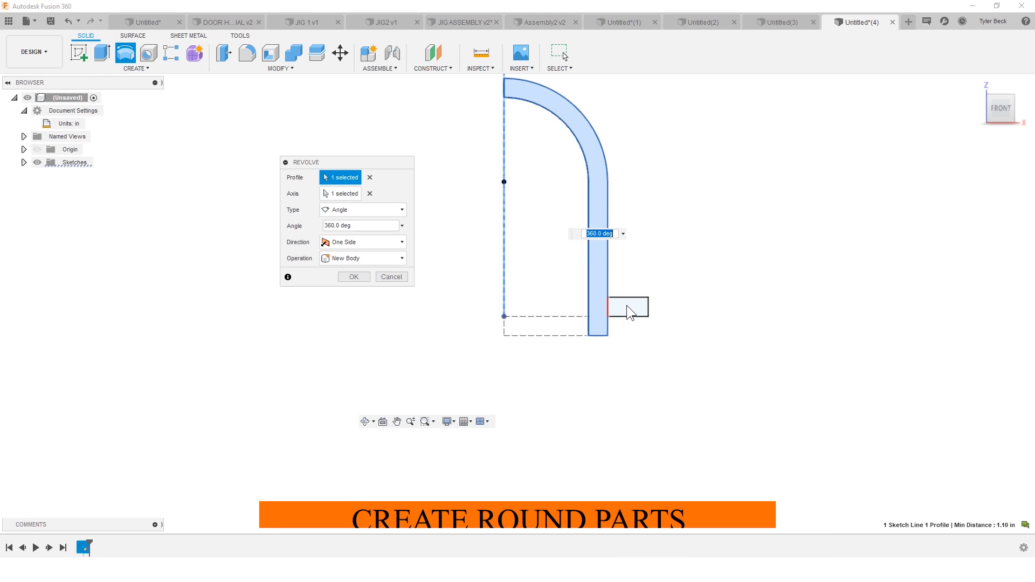
left_click(627, 305)
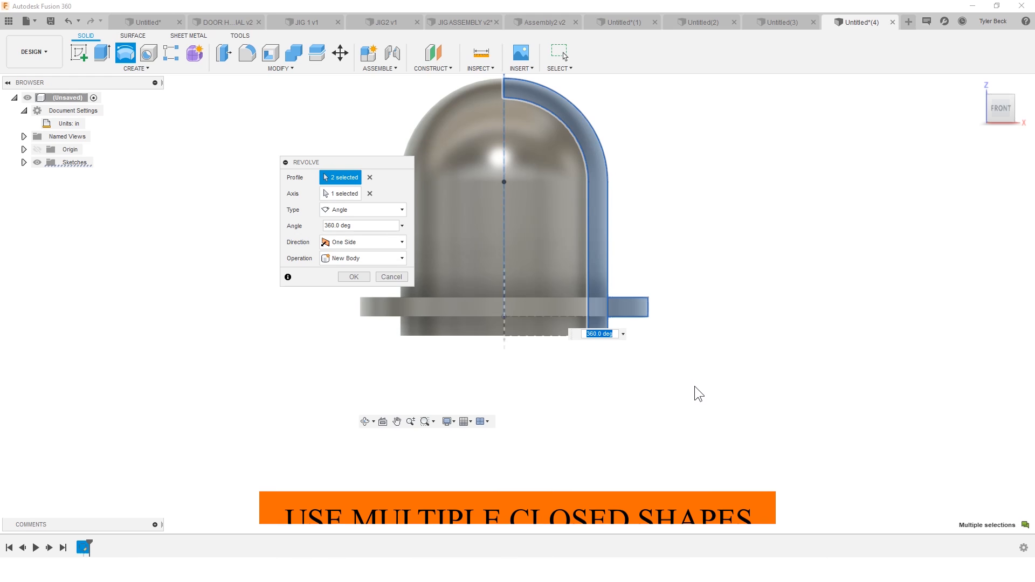
middle_click_drag(781, 294, 822, 315)
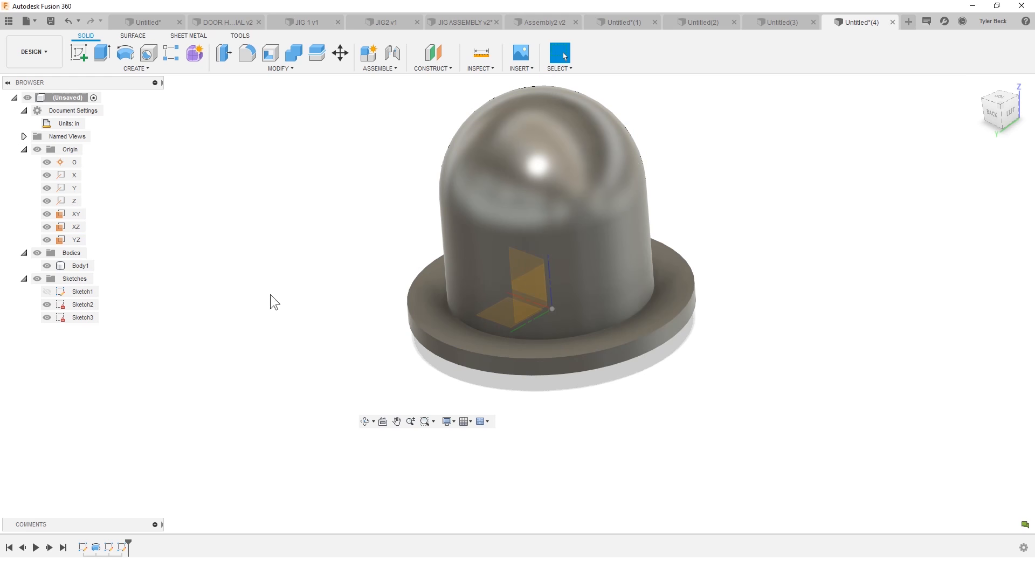
- Hide the domed body and make it visible again
left_click(541, 264)
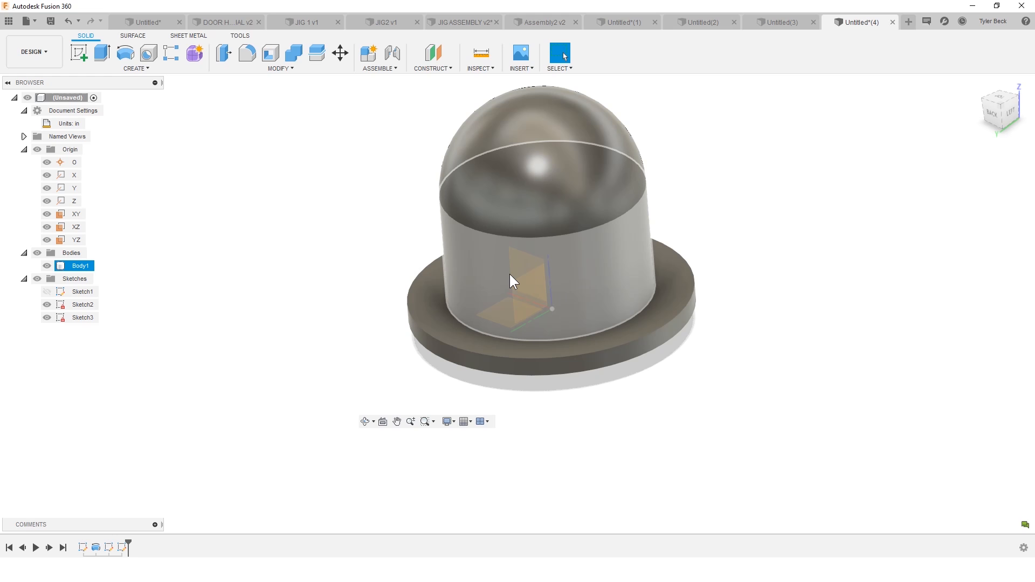
left_click(342, 317)
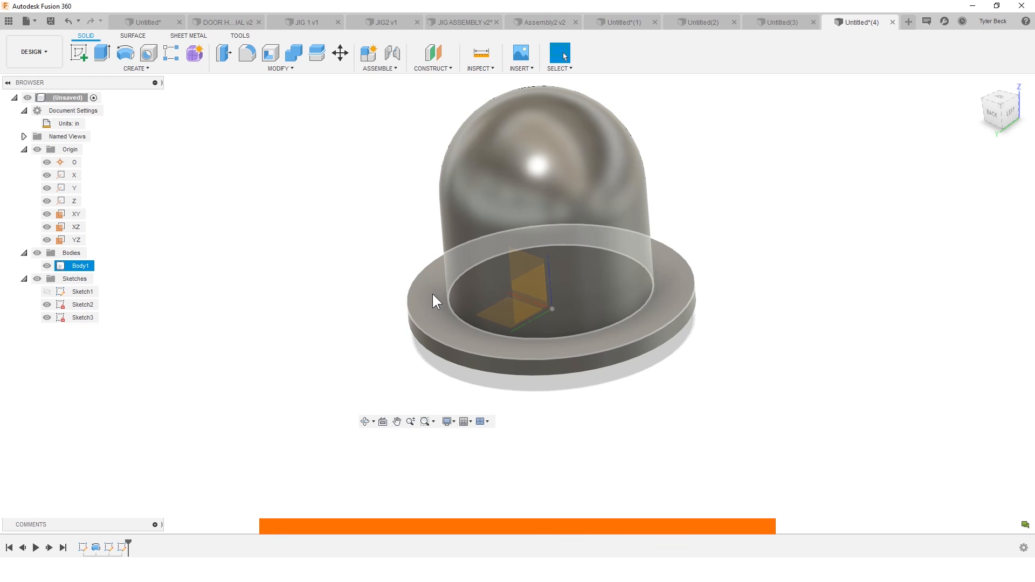
left_click(541, 232)
key("v")
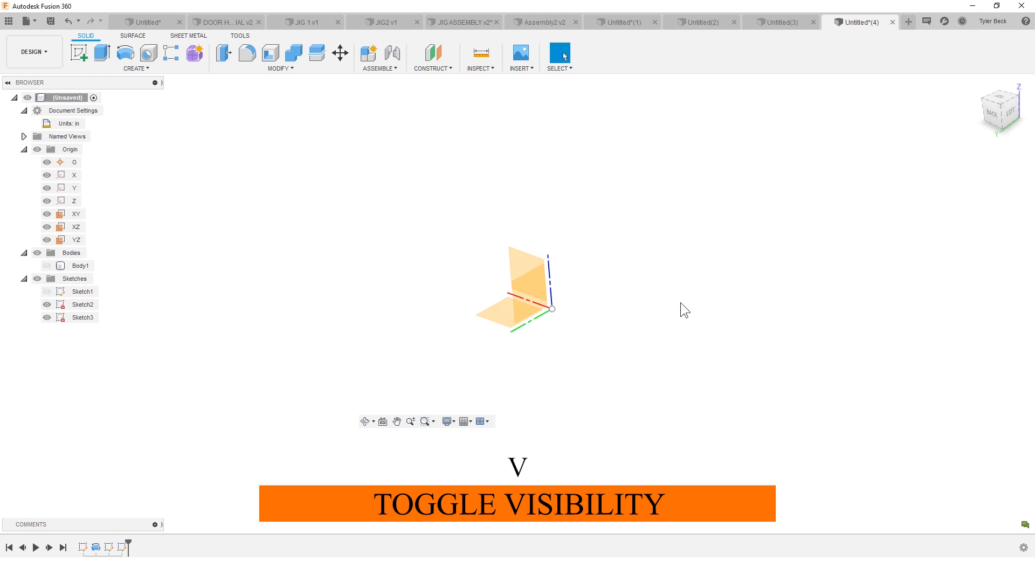
left_click(47, 266)
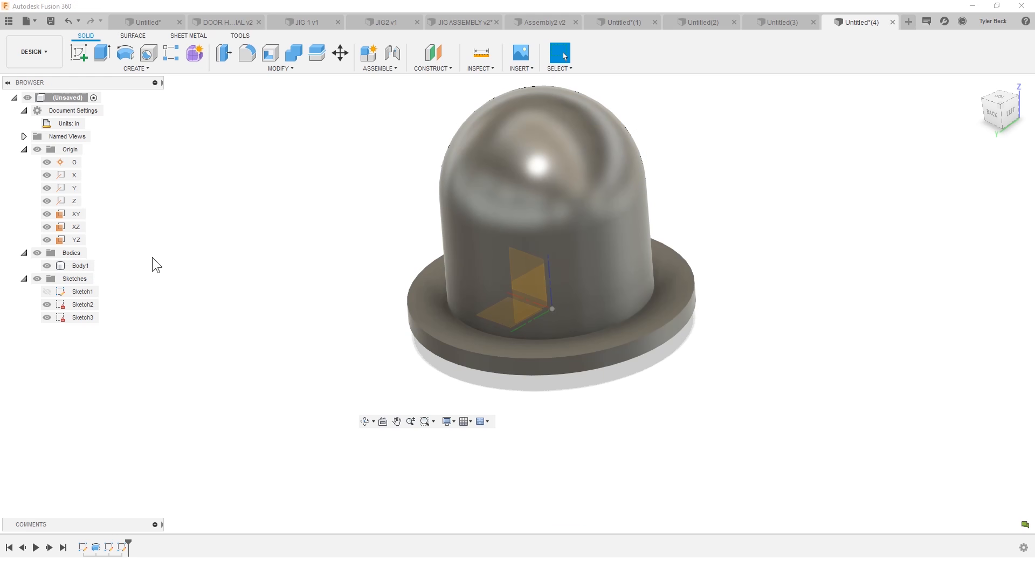
- Start a new sketch on the XZ plane and turn on Slice to section the domed body at the sketch plane
left_click(79, 231)
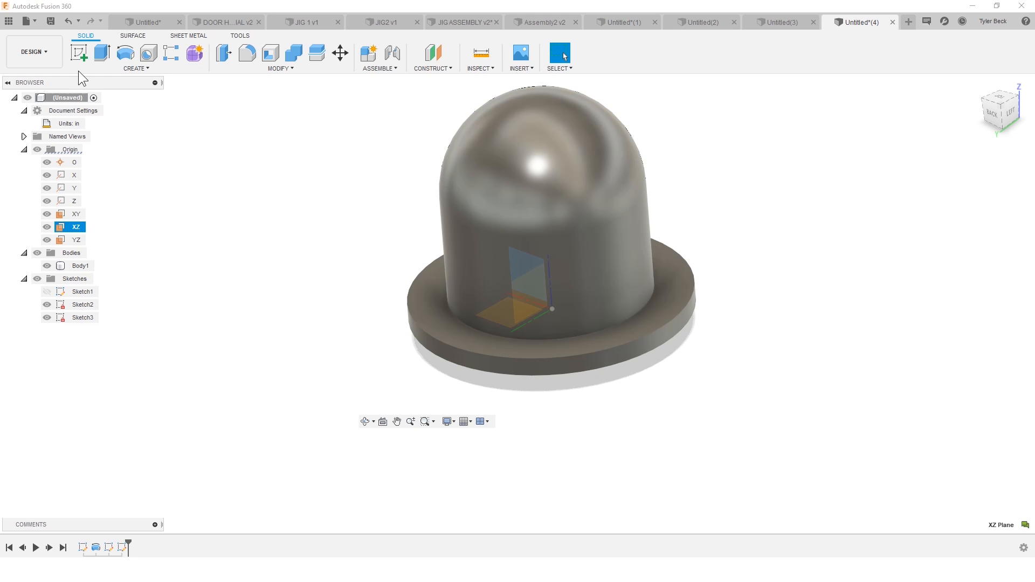
left_click(80, 54)
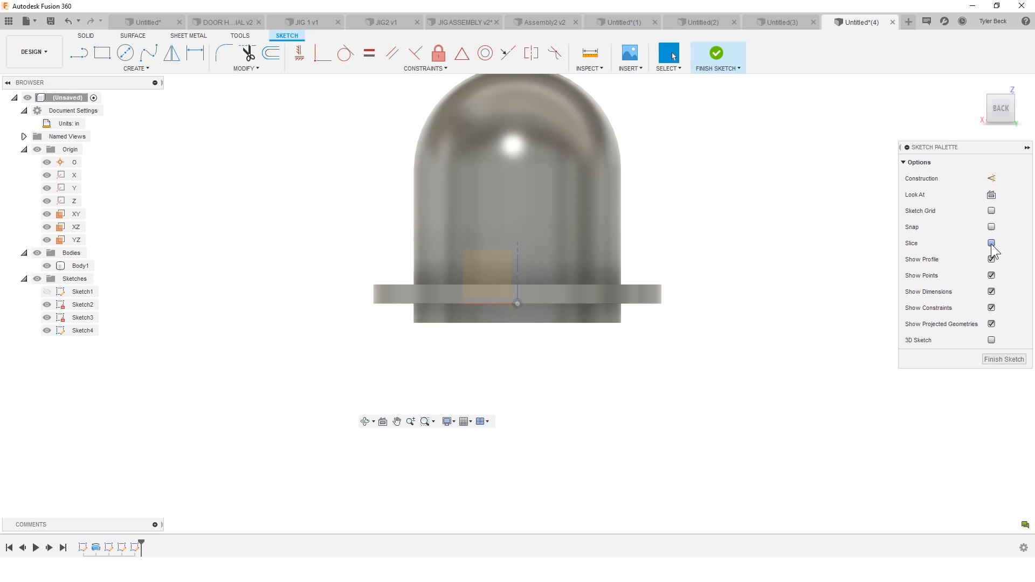
middle_click_drag(809, 253, 760, 282, "shift")
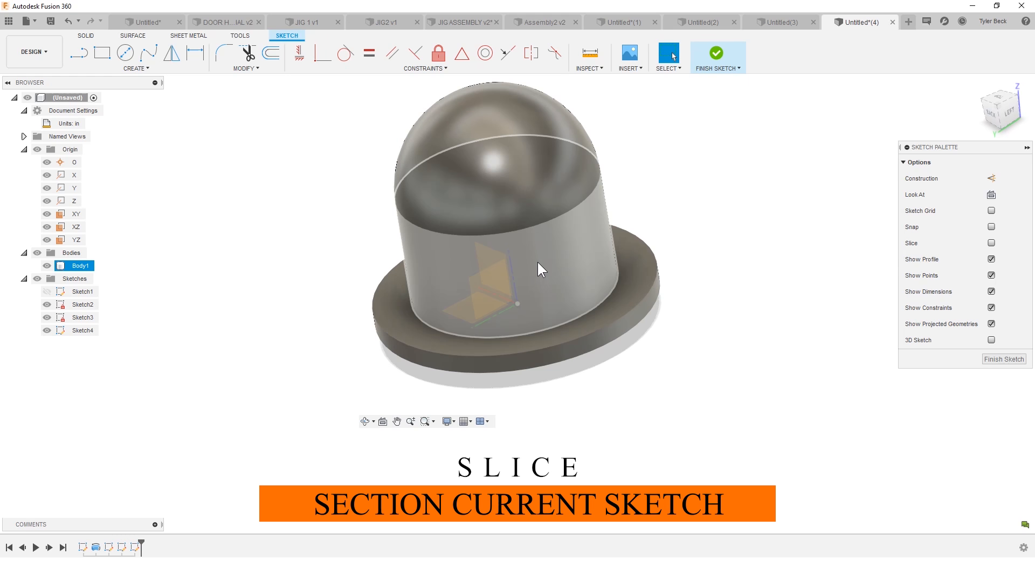
left_click(991, 244)
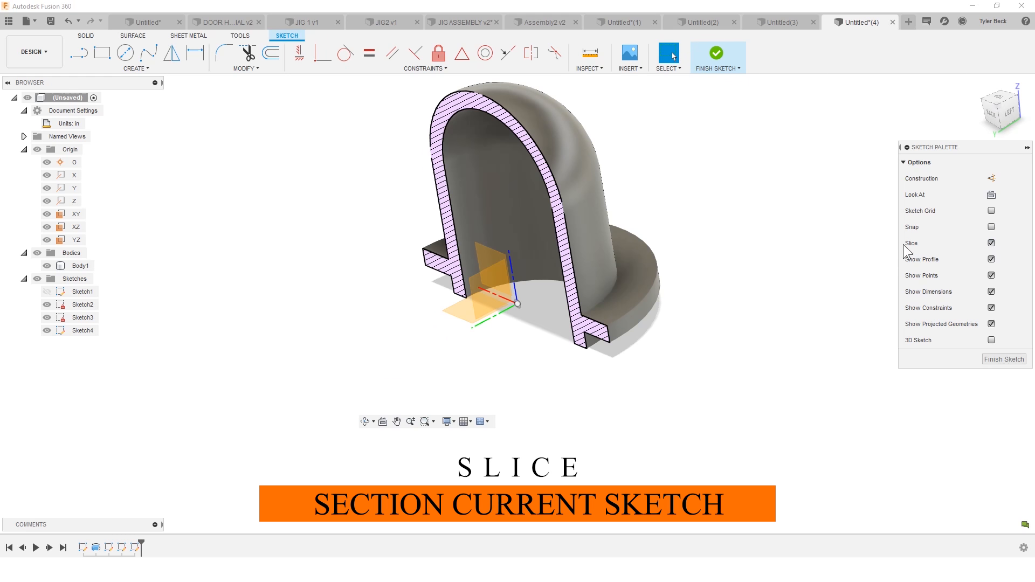
mouse_move(697, 344)
middle_mouse_down("shift")
mouse_move(760, 315)
mouse_move(747, 328)
middle_mouse_up("shift")
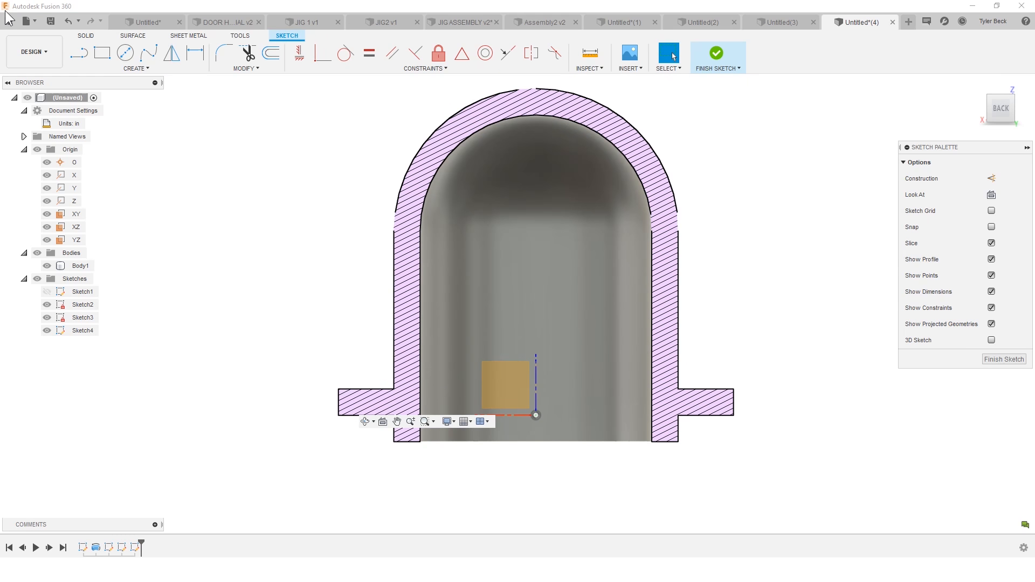
- Draw a vertical line about 1.78 in long from the dome's top down into the cavity and convert it to construction
key("l")
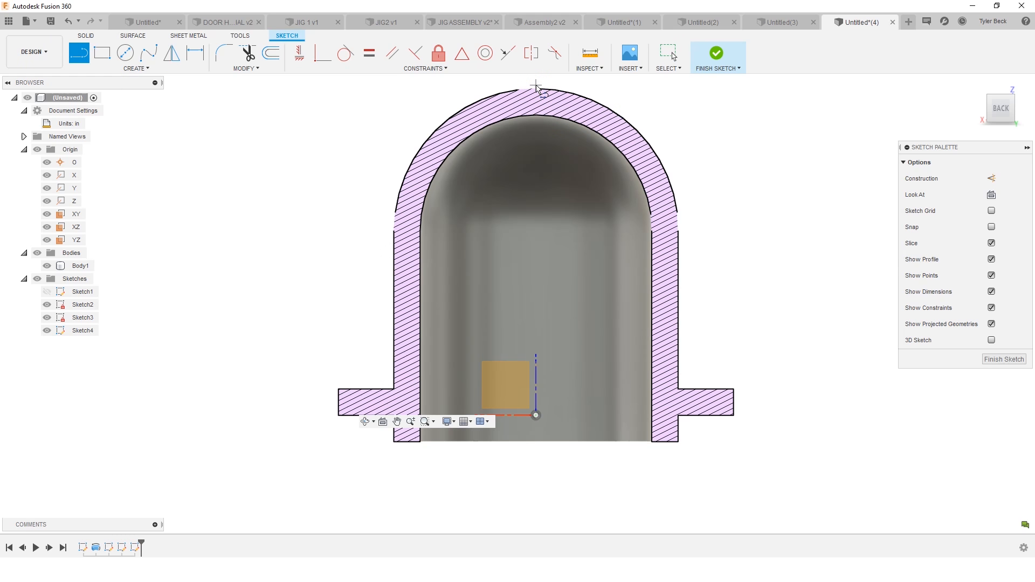
left_click(536, 88)
left_click(535, 274)
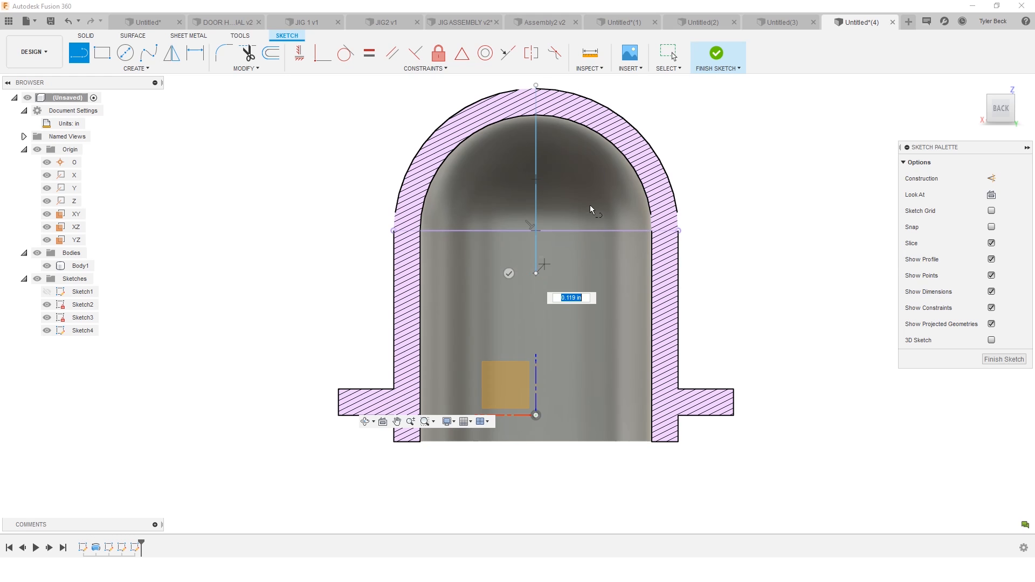
key("Escape")
left_click(533, 170)
key("x")
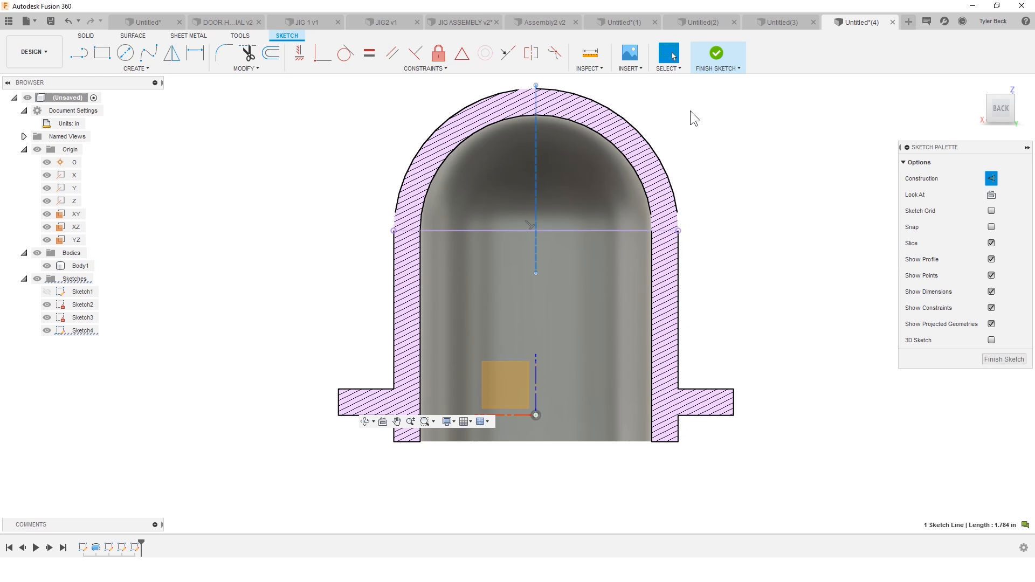
- Draw circles centered on the construction line's midpoint, lower end and upper end, making the upper one about 0.27 in in radius
left_click(125, 52)
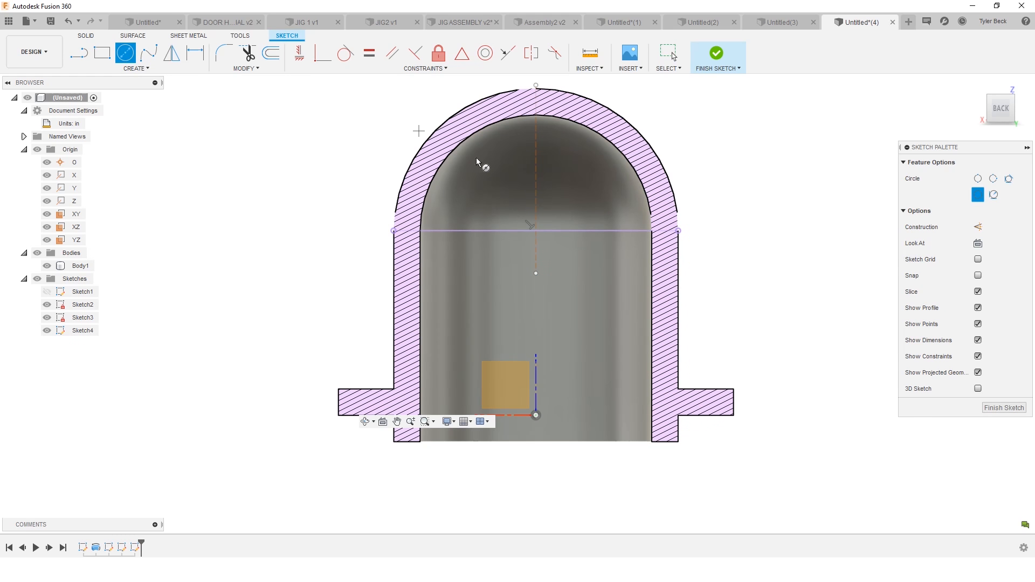
left_click(535, 179)
left_click(560, 220)
left_click(535, 273)
left_click(558, 291)
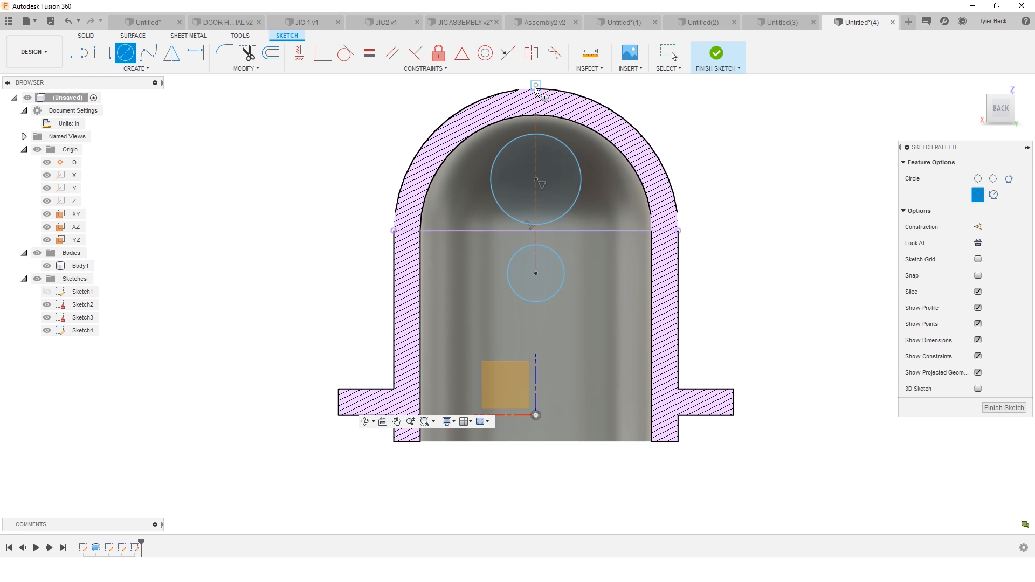
left_click(535, 85)
key("Return")
key("Escape")
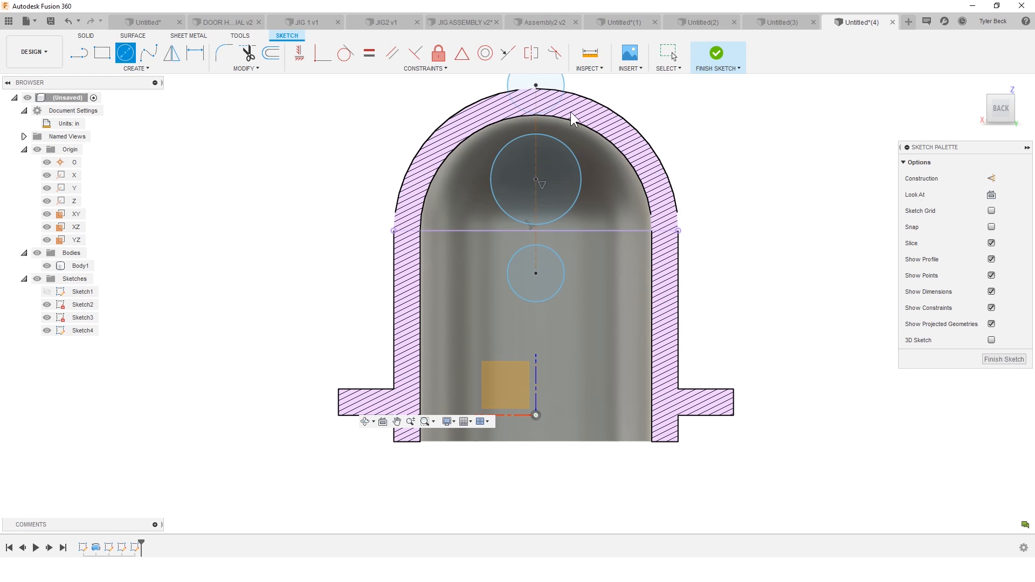
mouse_move(536, 92)
left_mouse_down()
mouse_move(536, 115)
mouse_move(527, 109)
left_mouse_up()
mouse_move(542, 96)
left_mouse_down()
mouse_move(528, 97)
mouse_move(563, 97)
mouse_move(535, 99)
left_mouse_up()
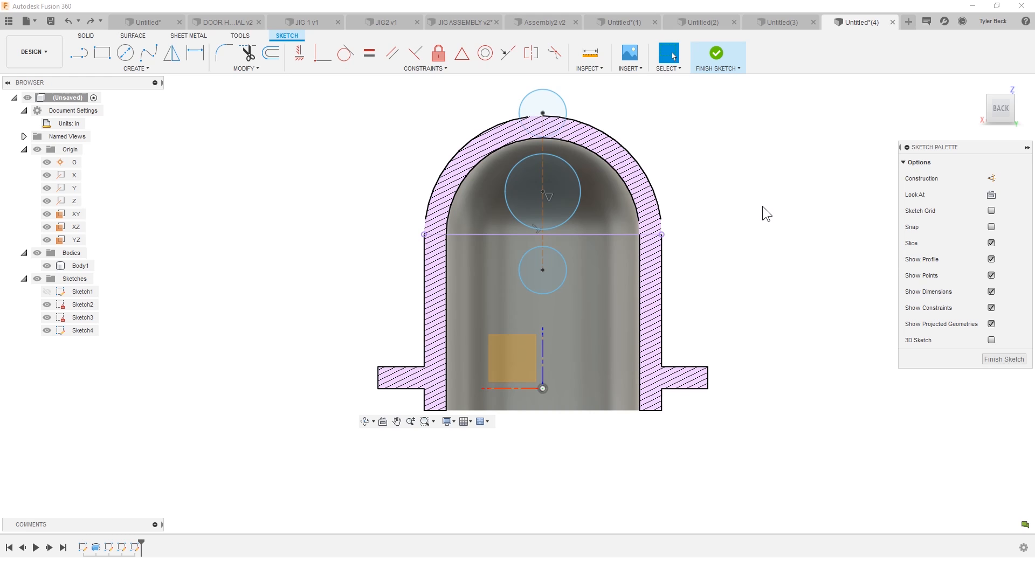
left_click(563, 97)
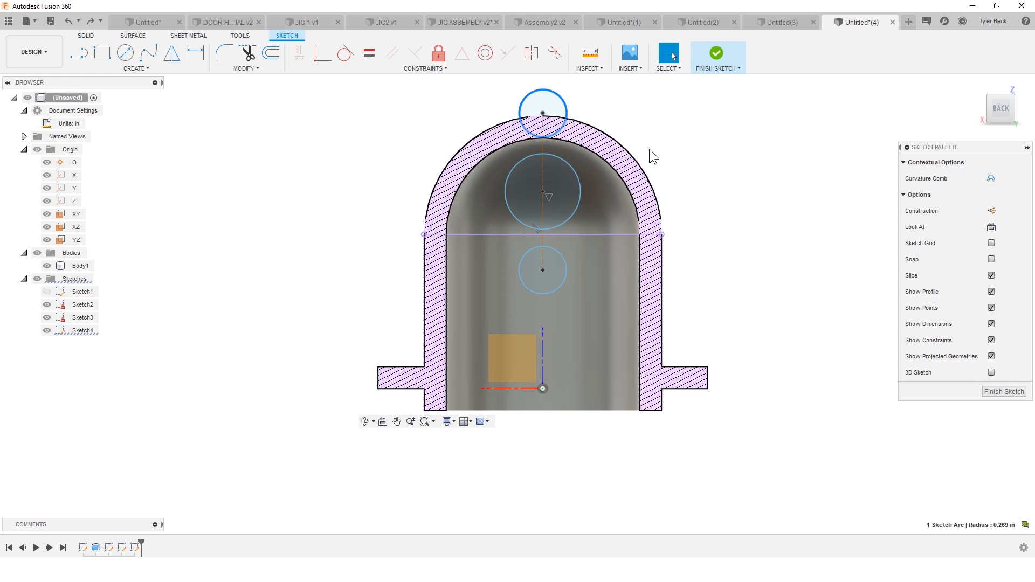
key("Escape")
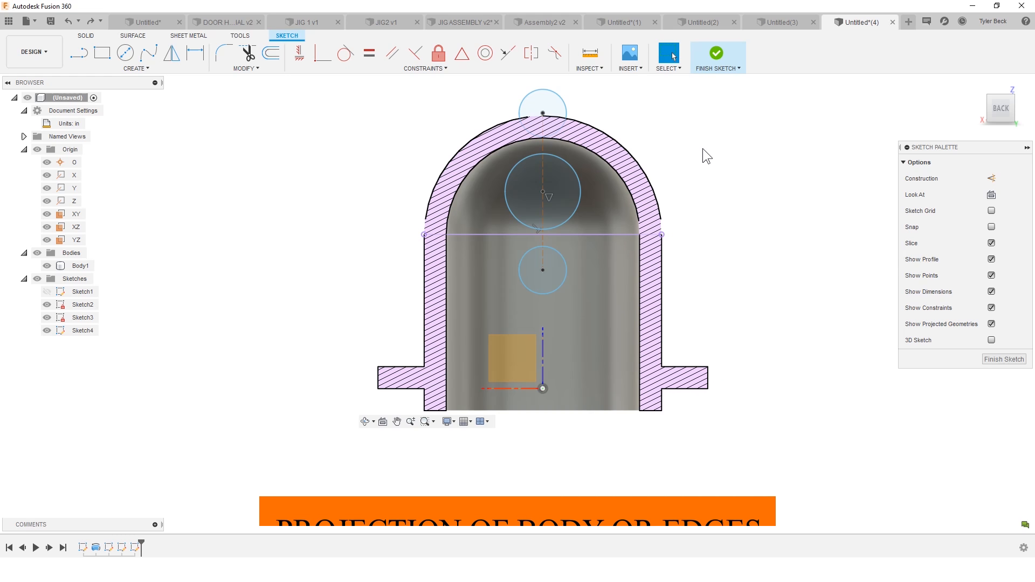
- Project the domed body's outline into the sketch and place the top circle's center coincident with the projected outer dome arc
key("p")
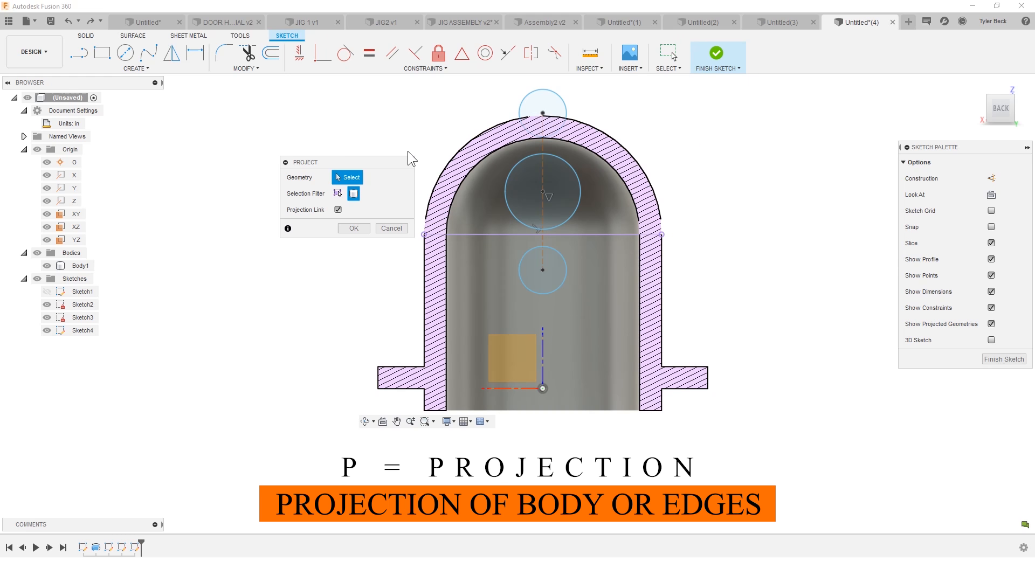
left_click(586, 149)
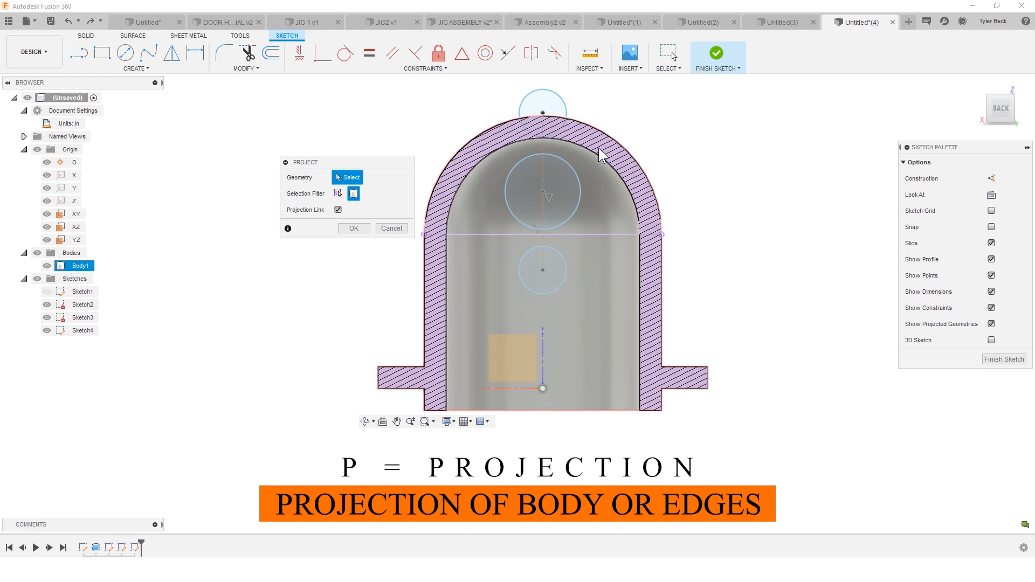
left_click(354, 228)
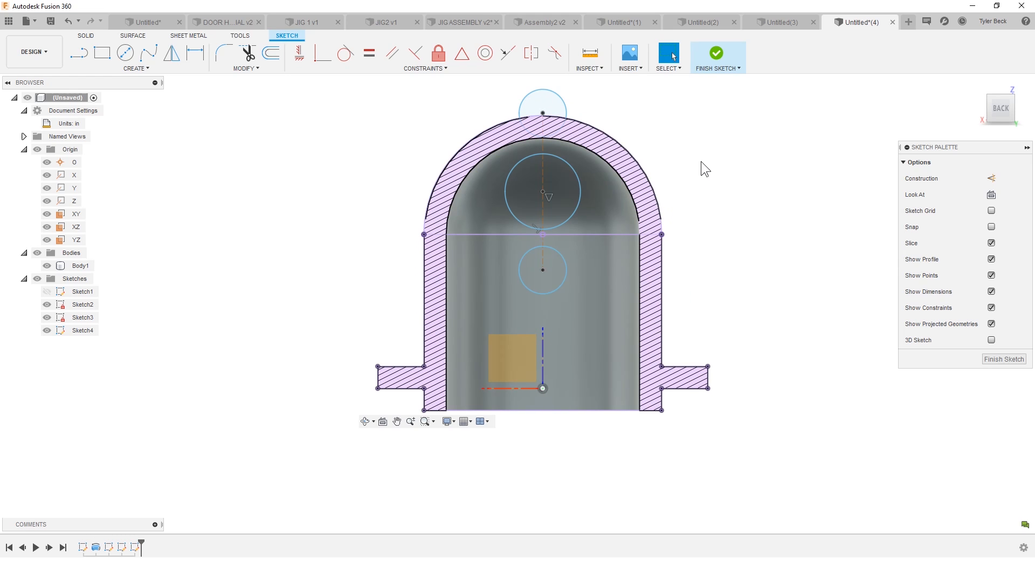
left_click(542, 115)
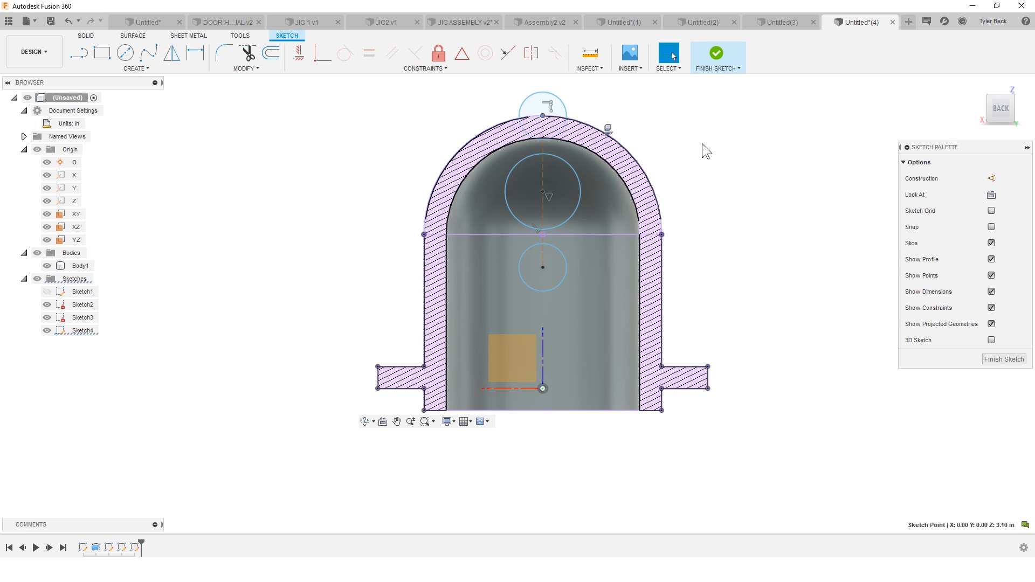
- Make the top circle tangent to the projected outer dome arc
left_click(561, 99)
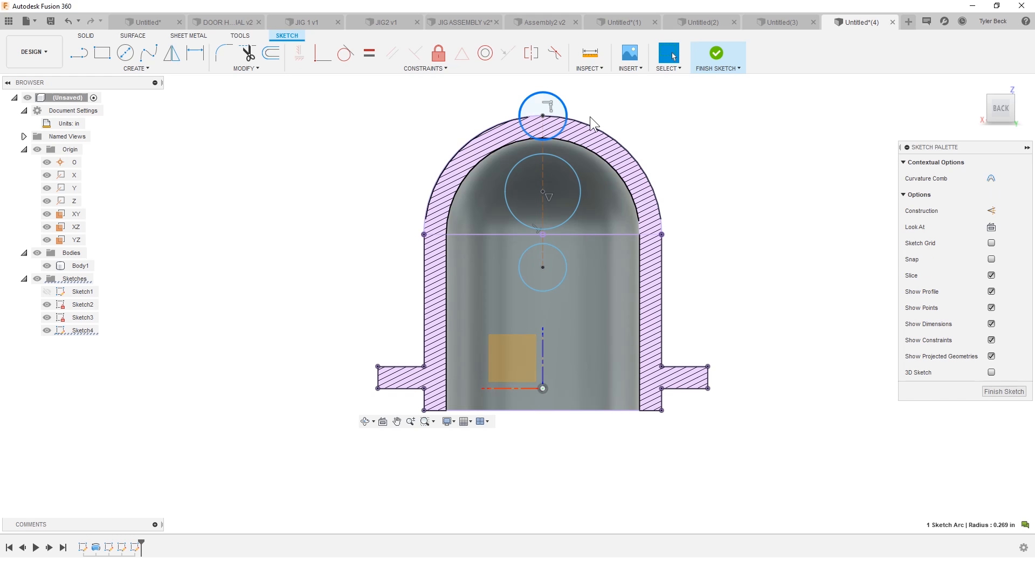
left_click(597, 129)
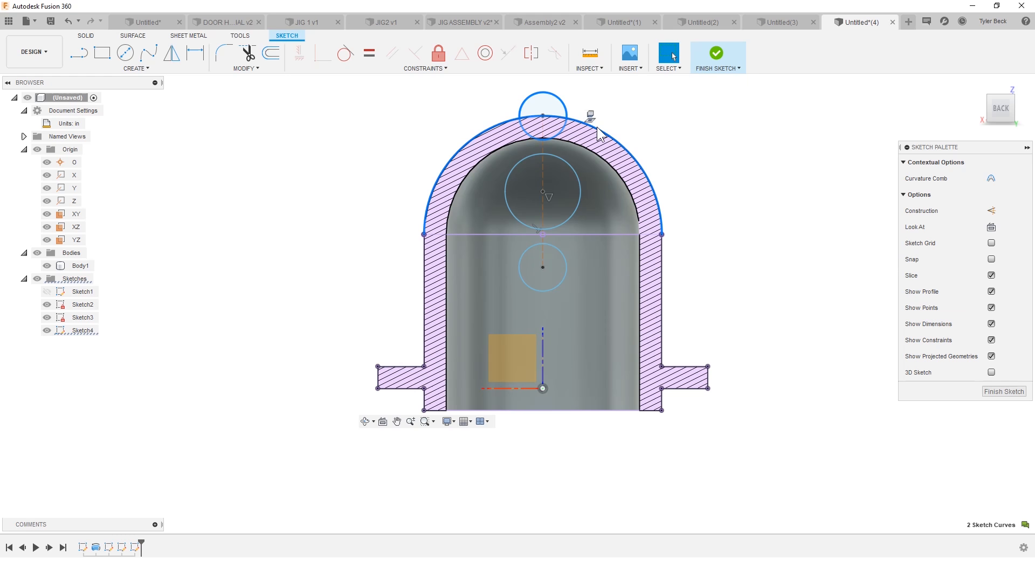
scroll(571, 130, "down", 2)
right_click(566, 124)
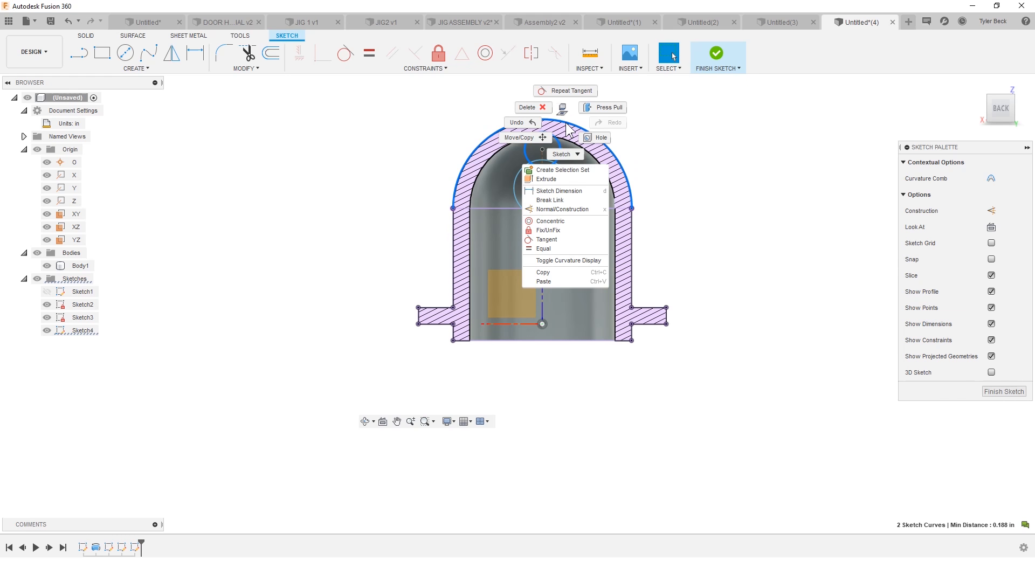
left_click(556, 238)
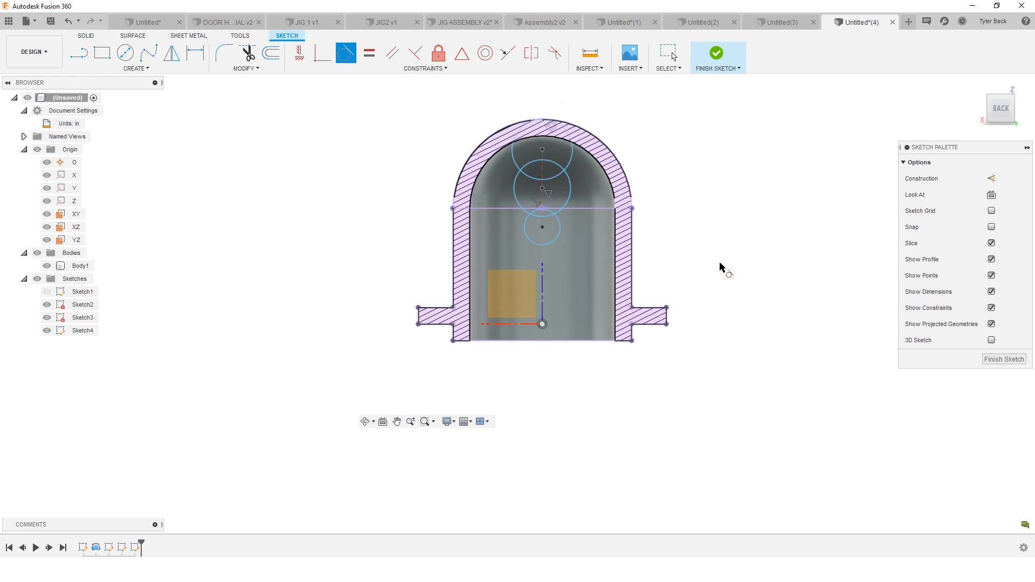
key("Escape")
- Make the bottom circle equal to the top circle and move its center farther down into the cavity
left_click(568, 156)
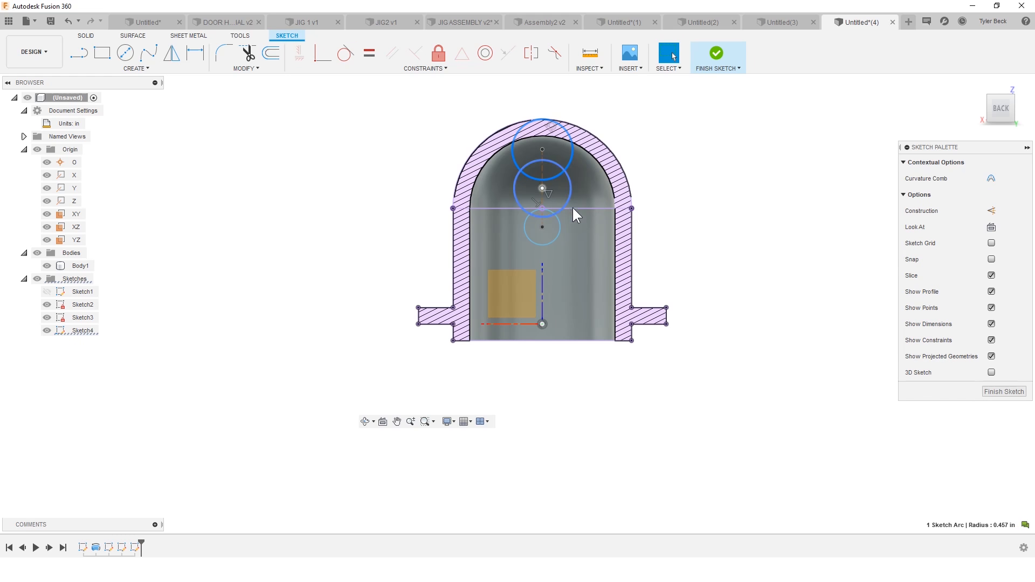
left_click(556, 237)
right_click(682, 210)
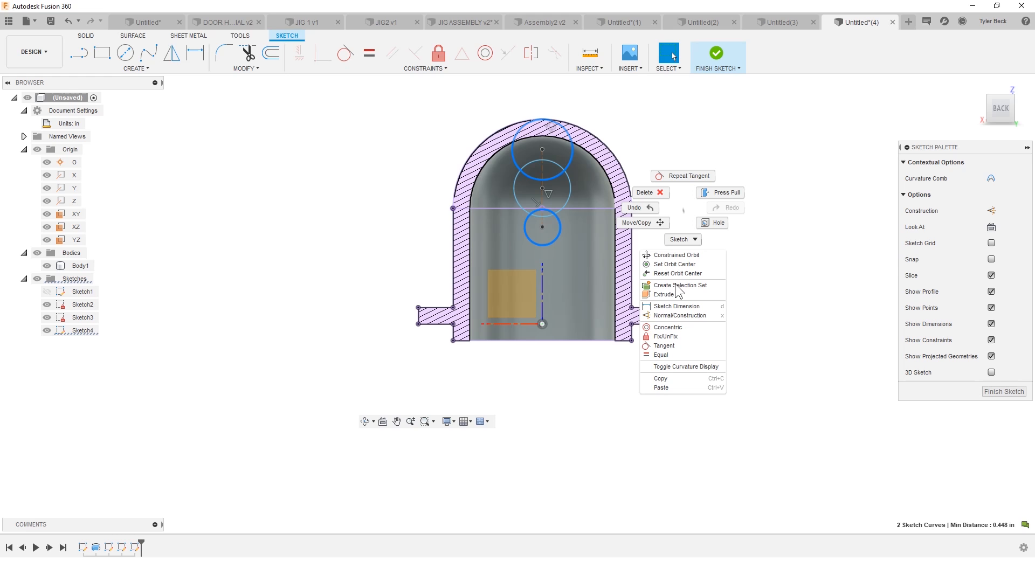
left_click(677, 354)
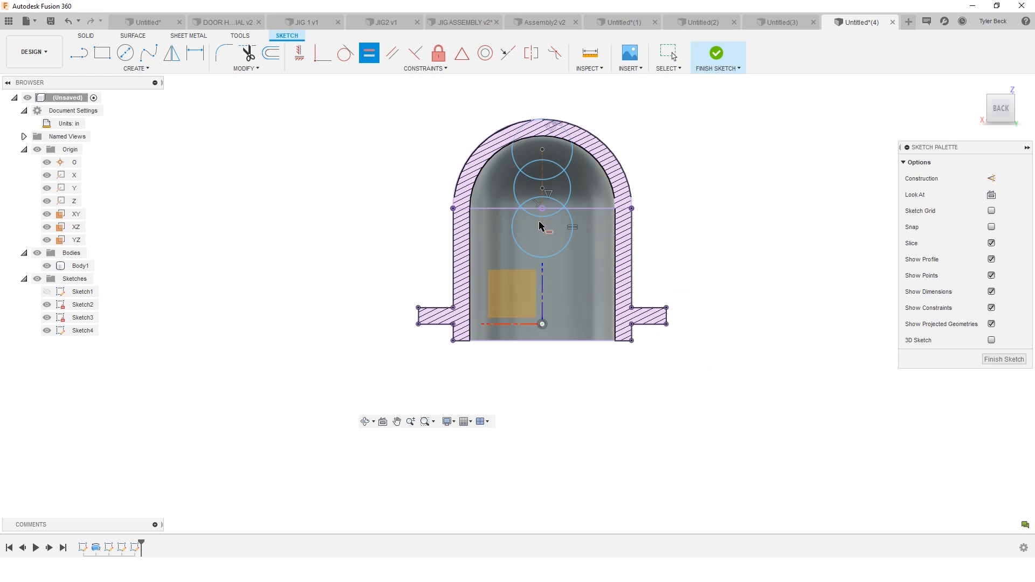
key("Escape")
left_click_drag(542, 230, 545, 276)
- Check the port flange radius on the reference drawing and dimension the top circle with a radius of 0.38 in
key("alt+Tab")
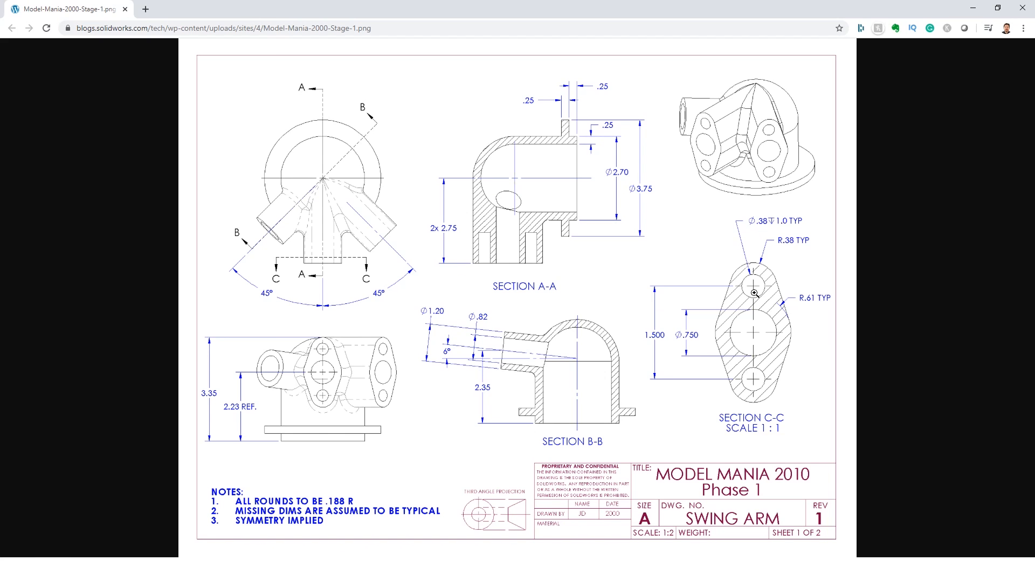
key("alt+Tab")
key("d")
left_click(575, 141)
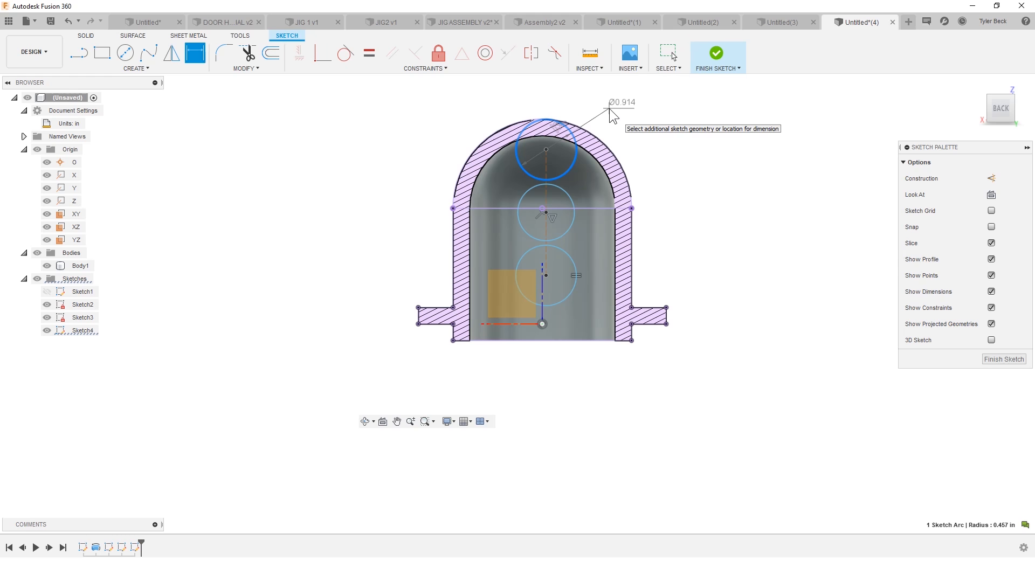
right_click(608, 115)
left_click(591, 174)
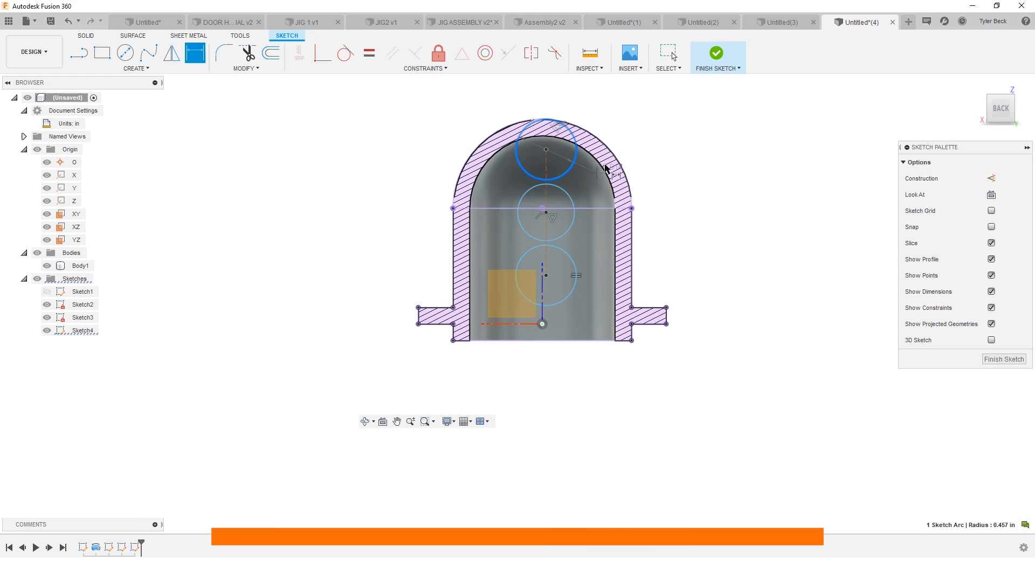
left_click(590, 100)
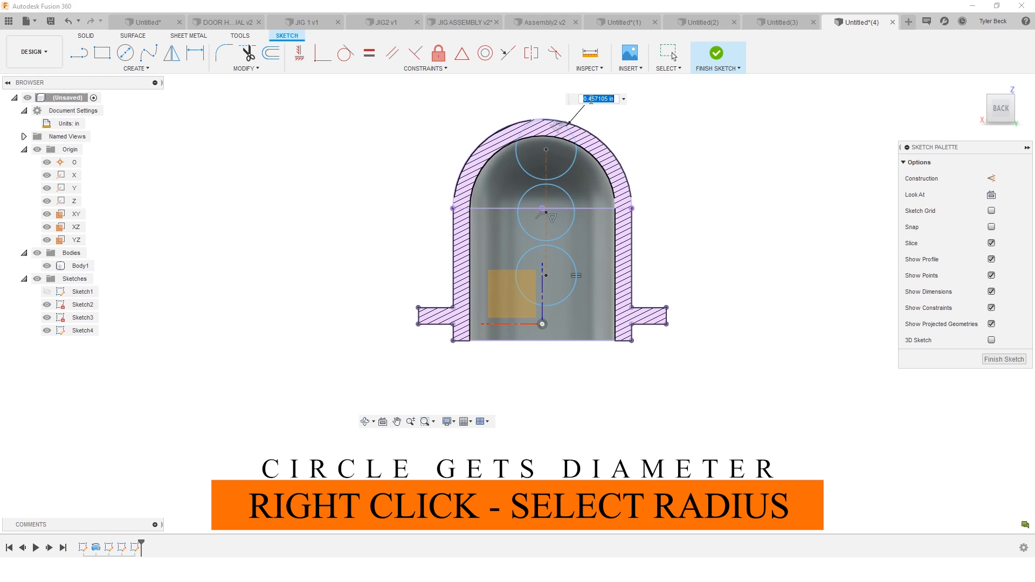
key("BackSpace")
key("Return")
- Dimension the middle circle with a radius of 0.61 in
key("d")
left_click(574, 203)
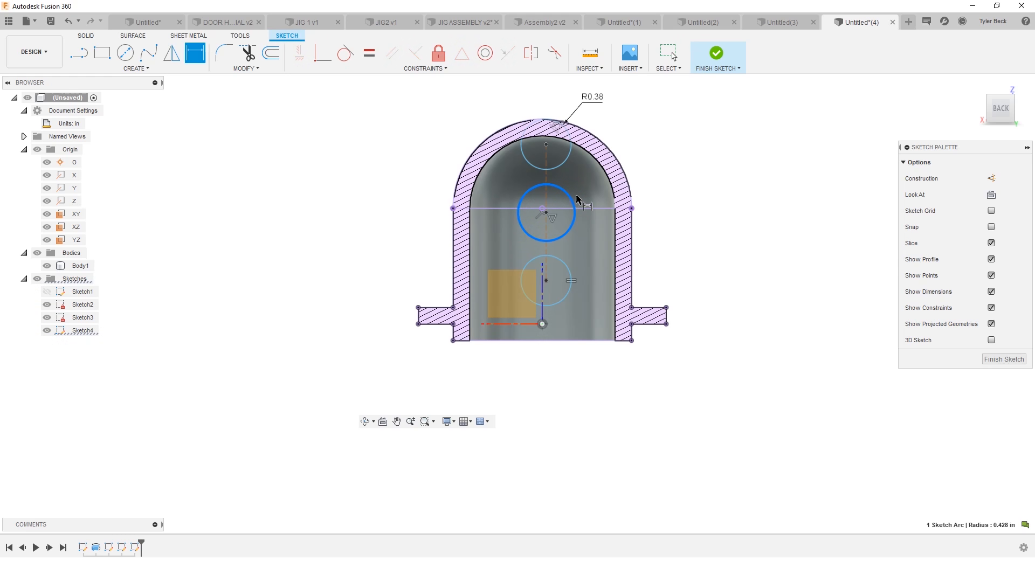
right_click(673, 138)
left_click(666, 201)
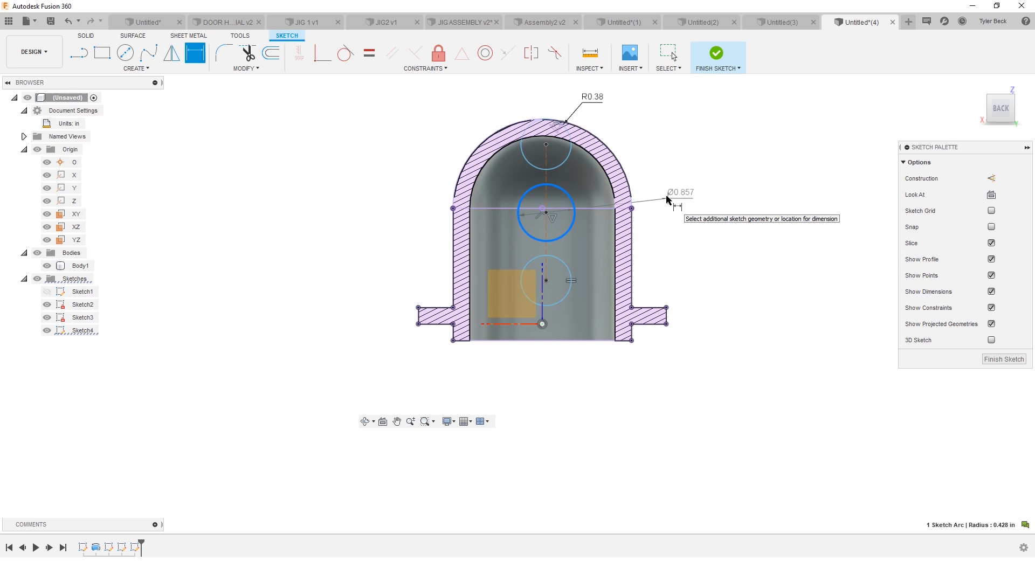
left_click(668, 144)
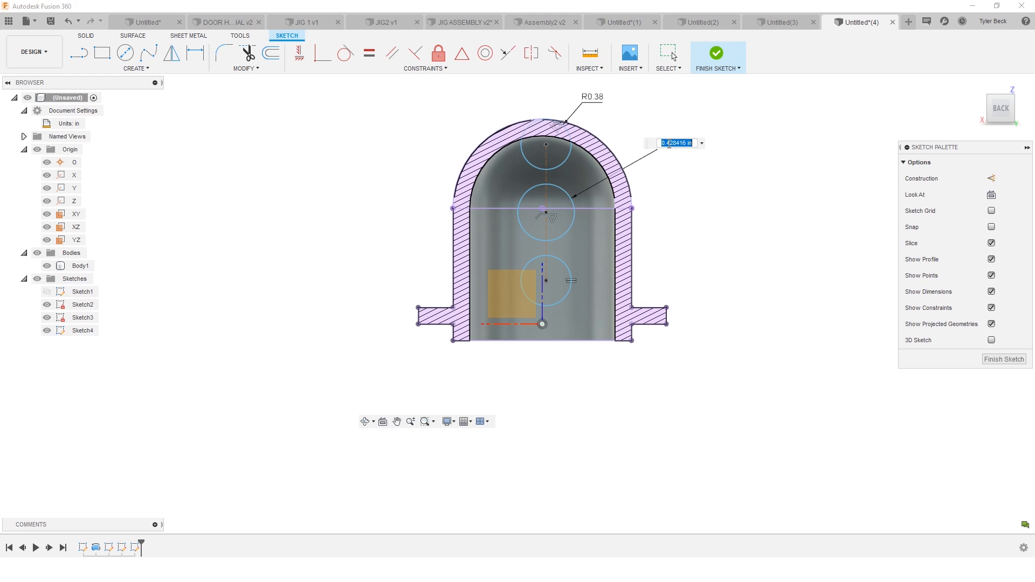
key("BackSpace")
key("Return")
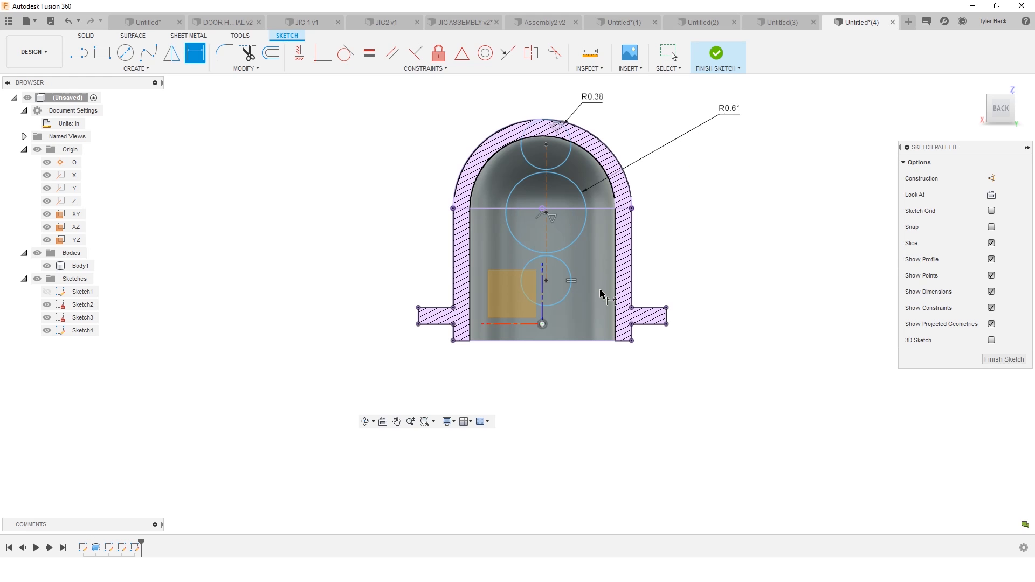
right_click(571, 302)
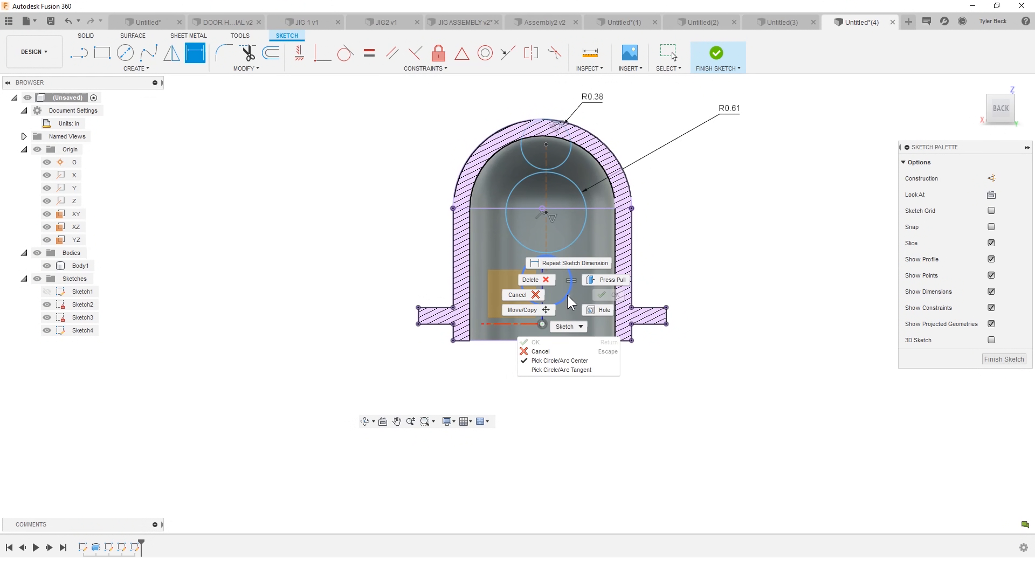
key("Escape")
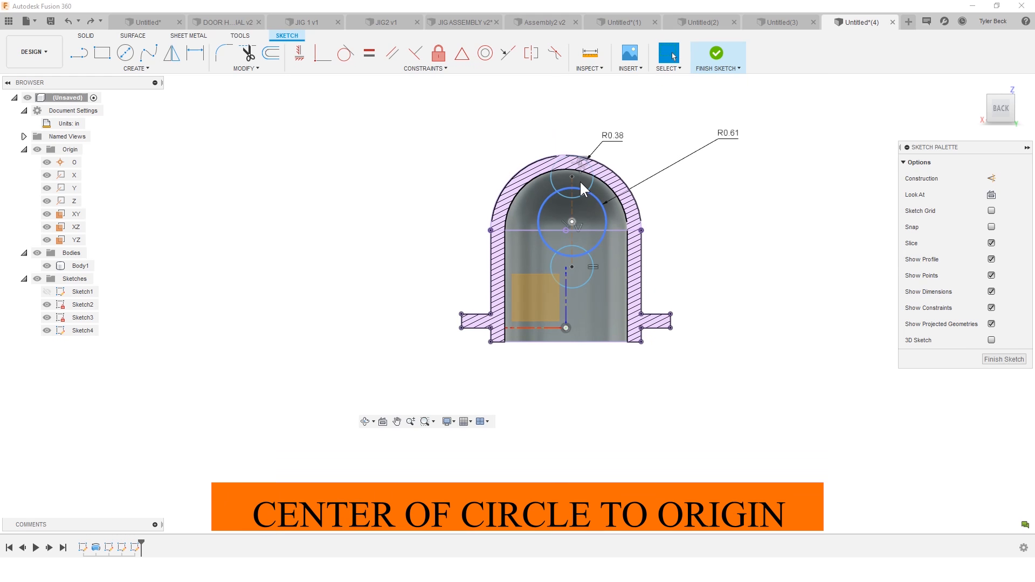
- Constrain the top circle's center vertically in line with the origin
left_click(572, 176)
left_click(566, 327)
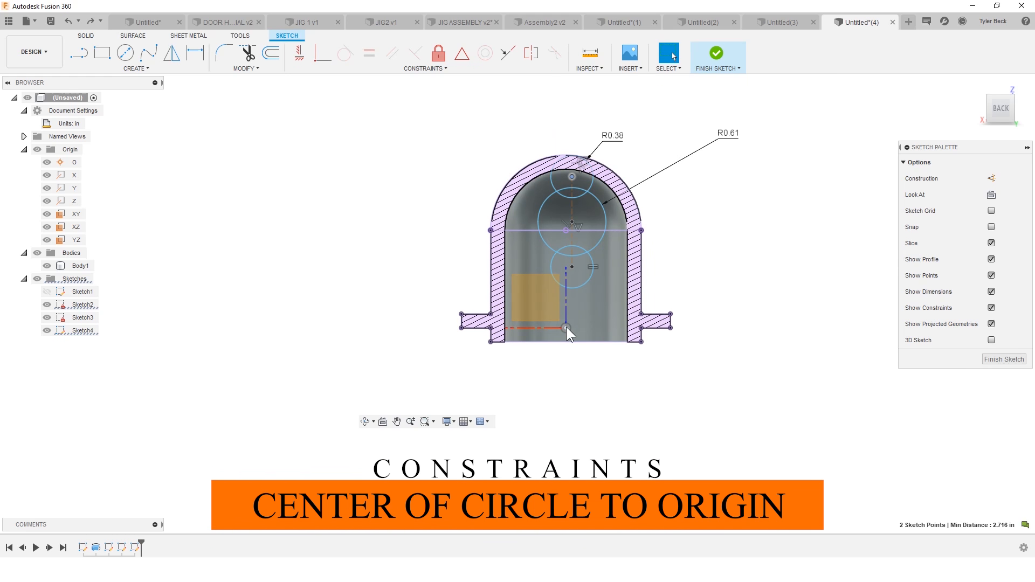
right_click(698, 258)
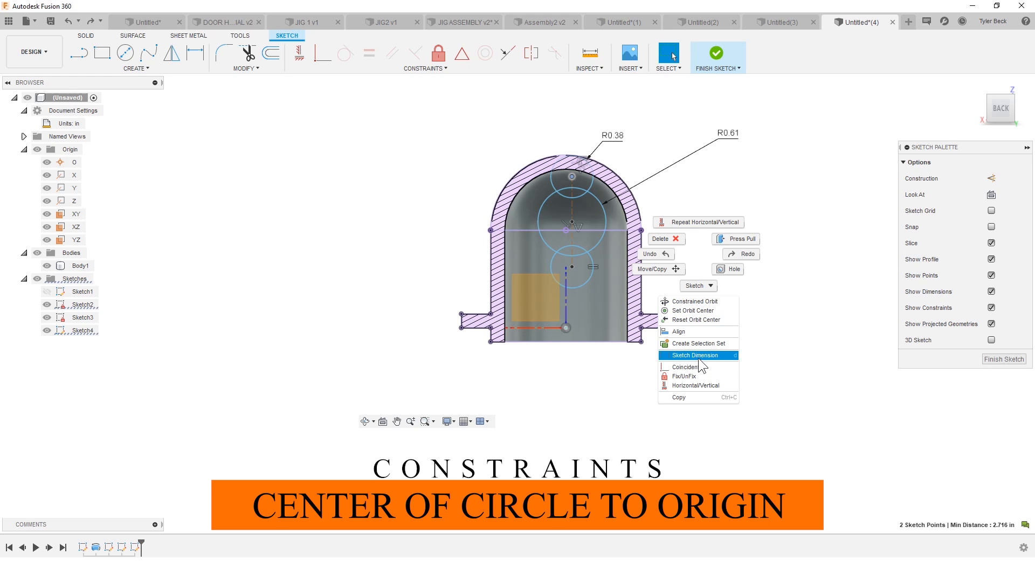
left_click(698, 385)
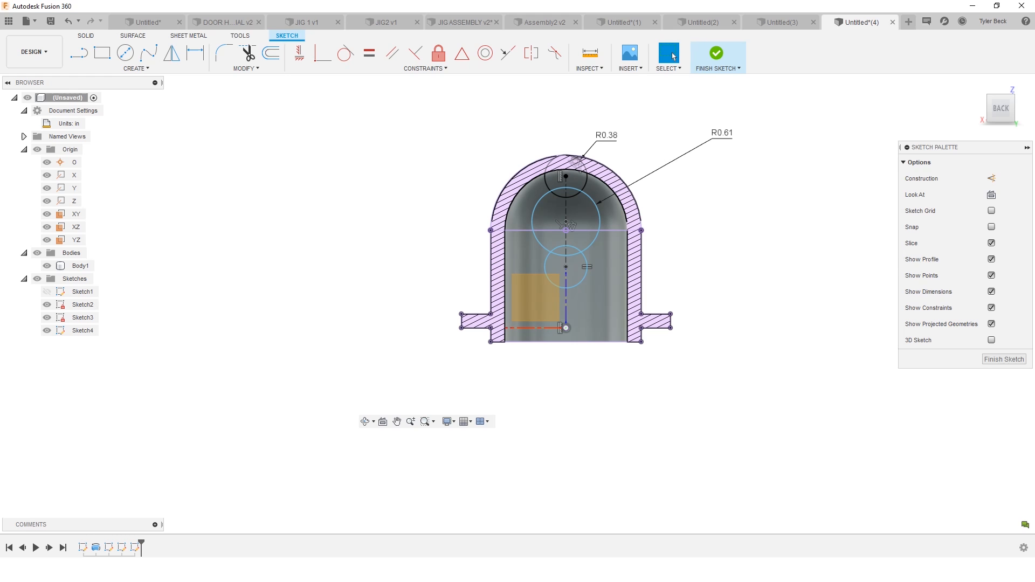
- Dimension the distance between the top and bottom circle centers and set it to 1.75 in
key("d")
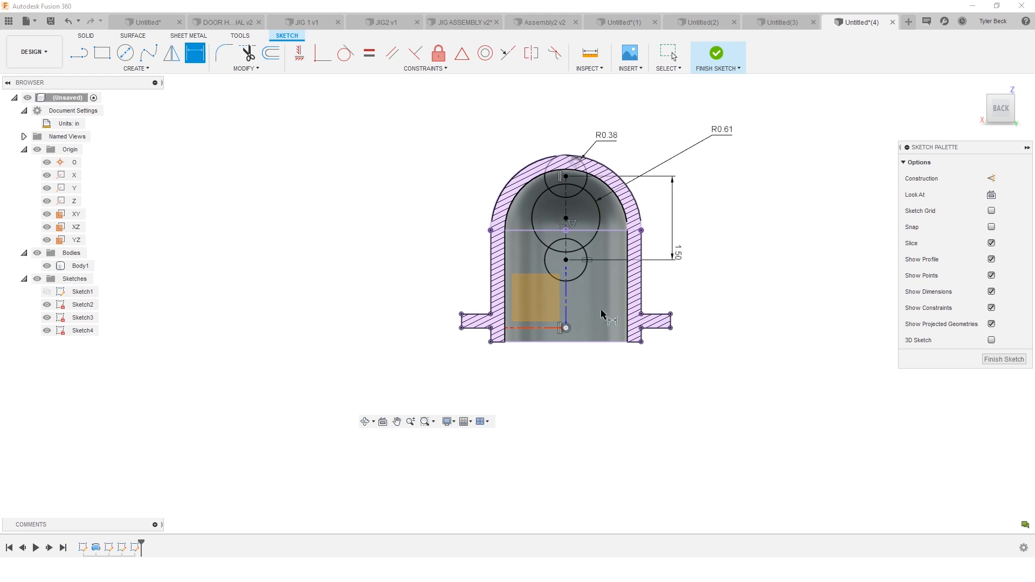
left_click(678, 252)
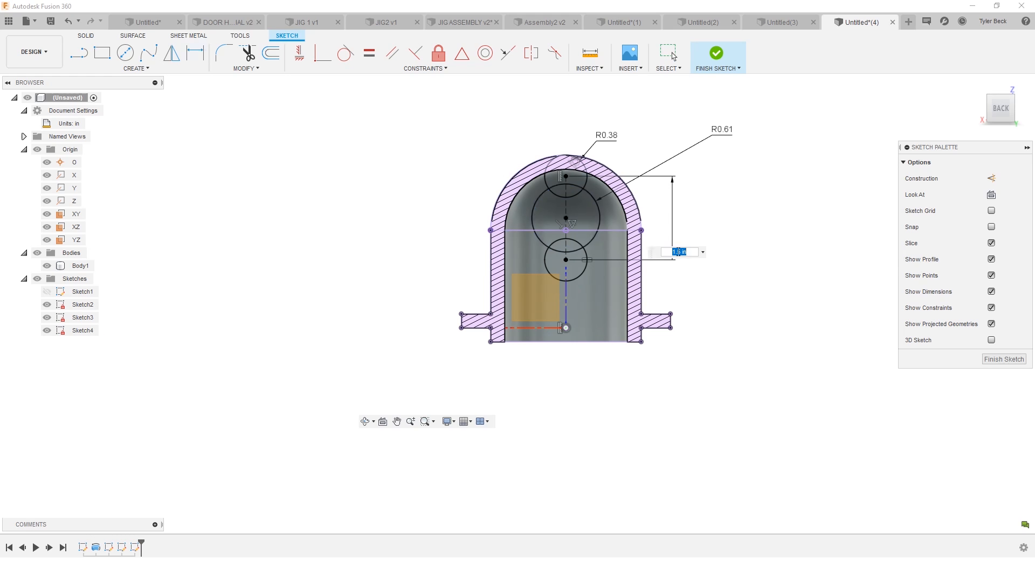
type("1.75")
key("Return")
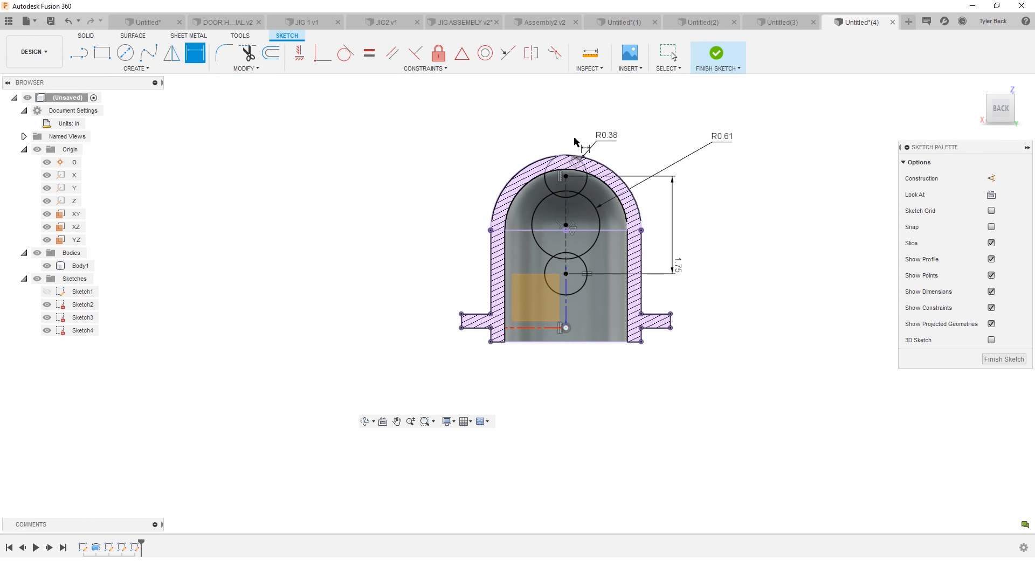
scroll(571, 173, "up", 2)
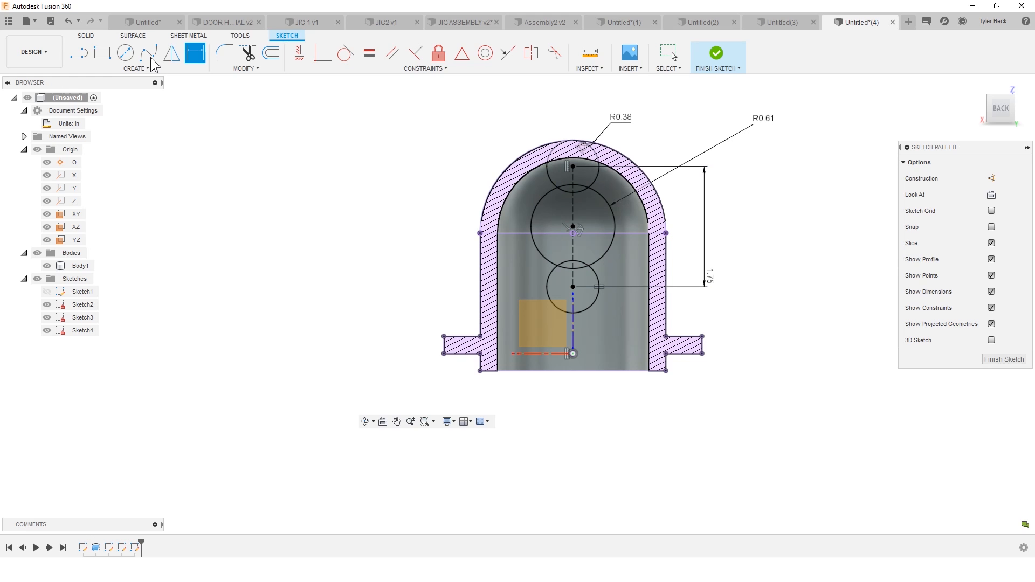
left_click(75, 56)
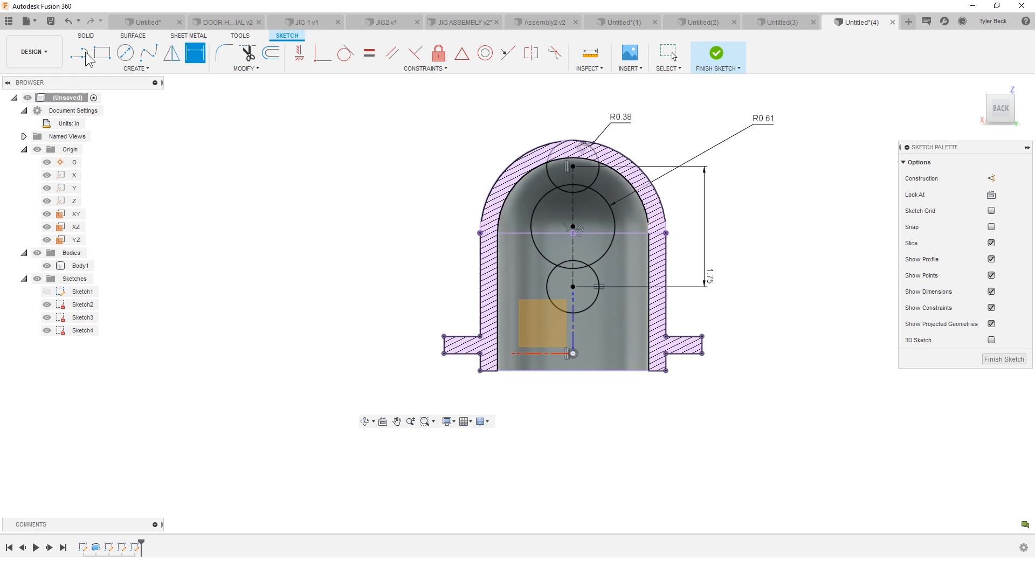
left_click(599, 173)
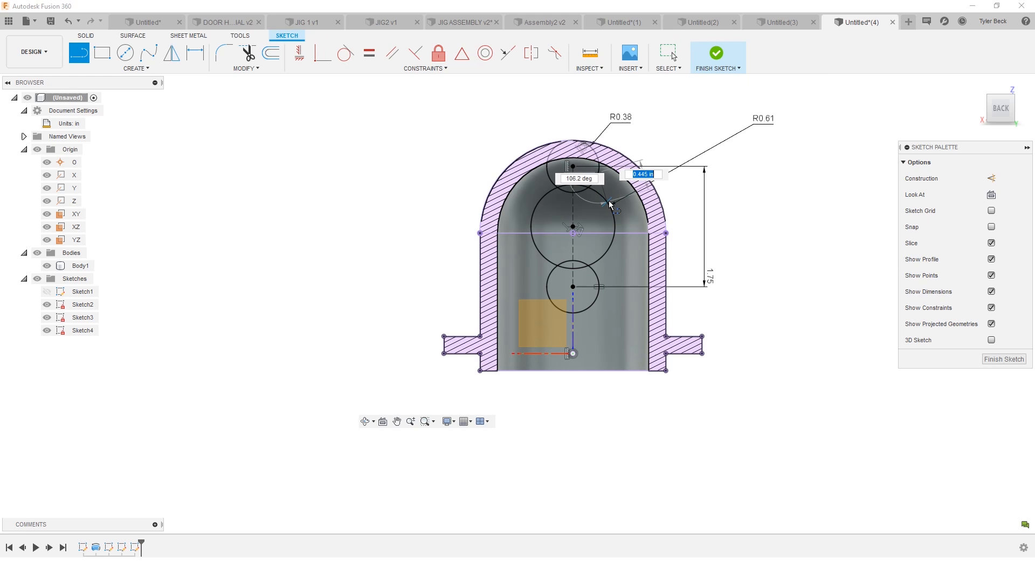
left_click(607, 201)
scroll(636, 197, "up", 4)
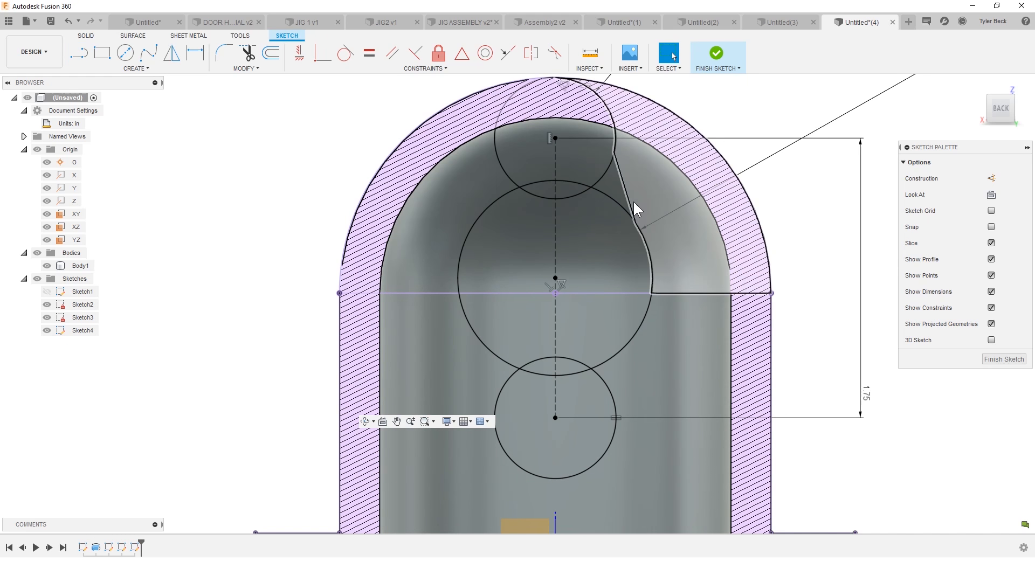
scroll(634, 205, "down", 2)
left_click(672, 55)
- Draw a line from the top circle's right side to the middle circle's right side and make it tangent to the top circle
left_click(79, 52)
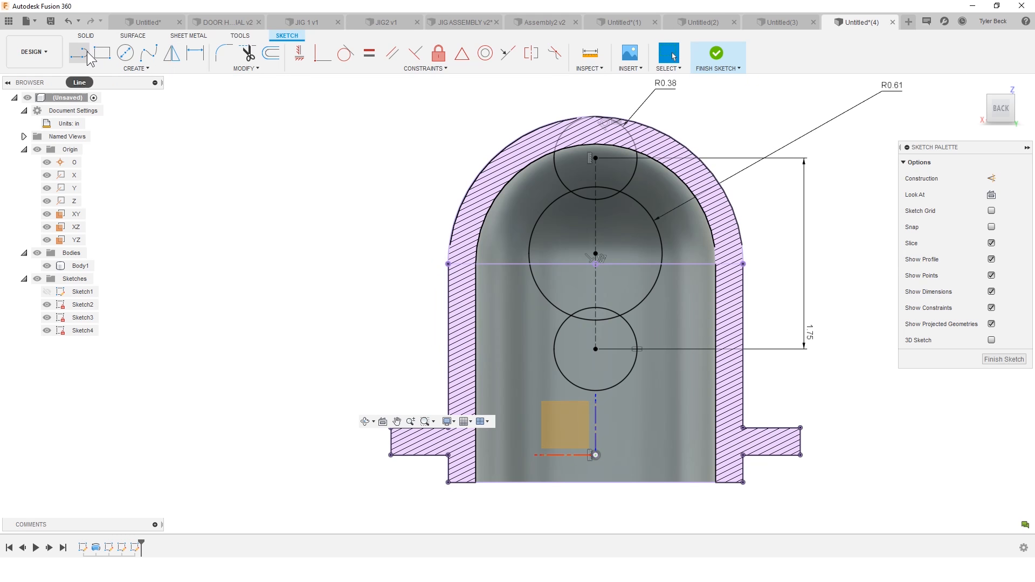
scroll(643, 145, "up", 1)
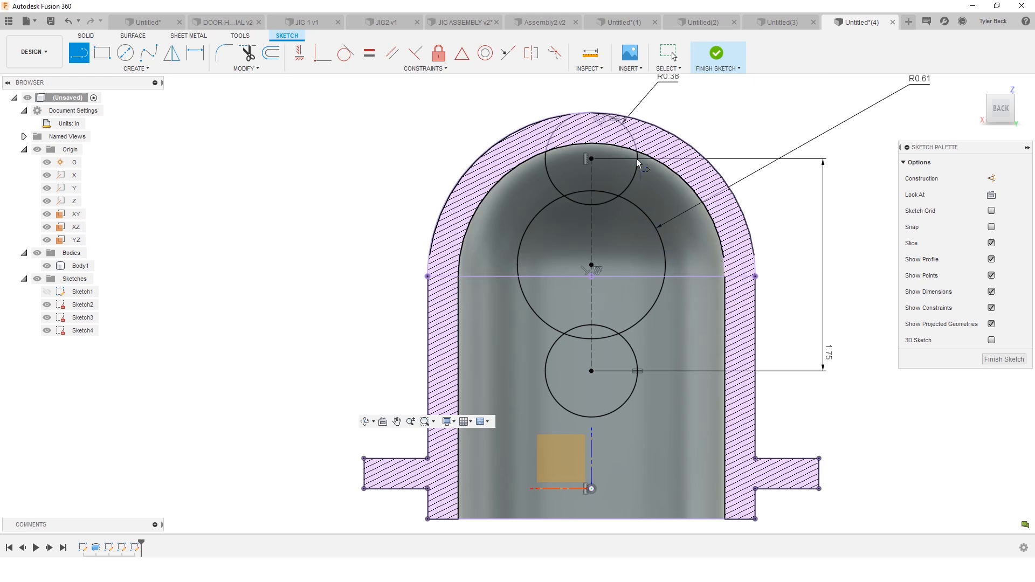
left_click(635, 145)
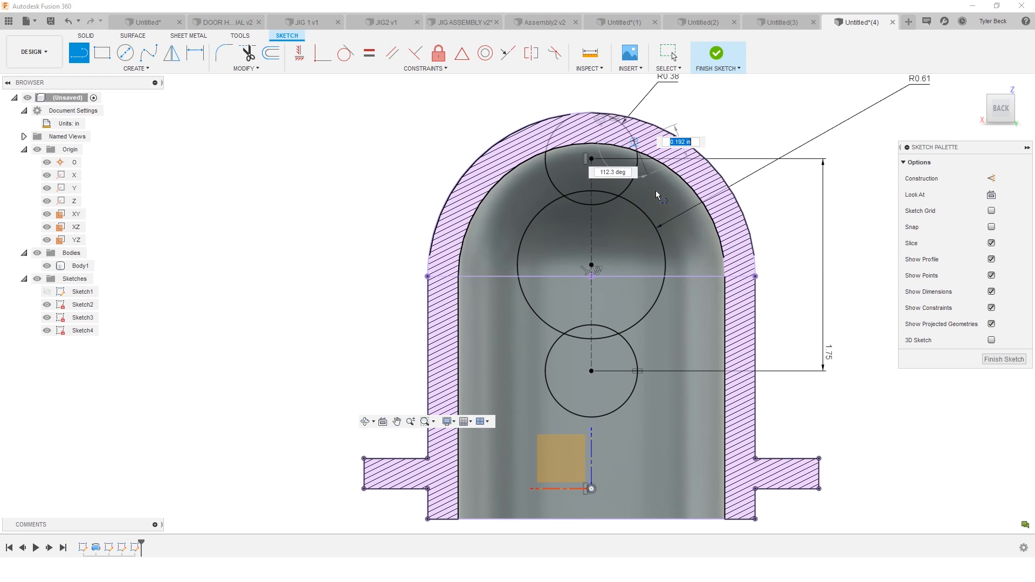
left_click(664, 245)
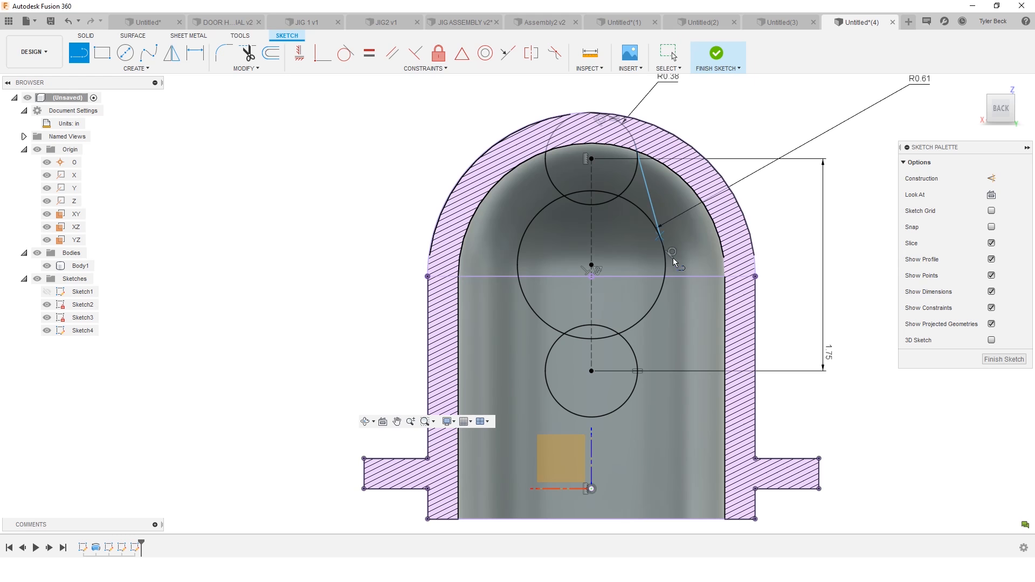
key("Escape")
left_click(641, 174)
left_click(628, 130, "shift")
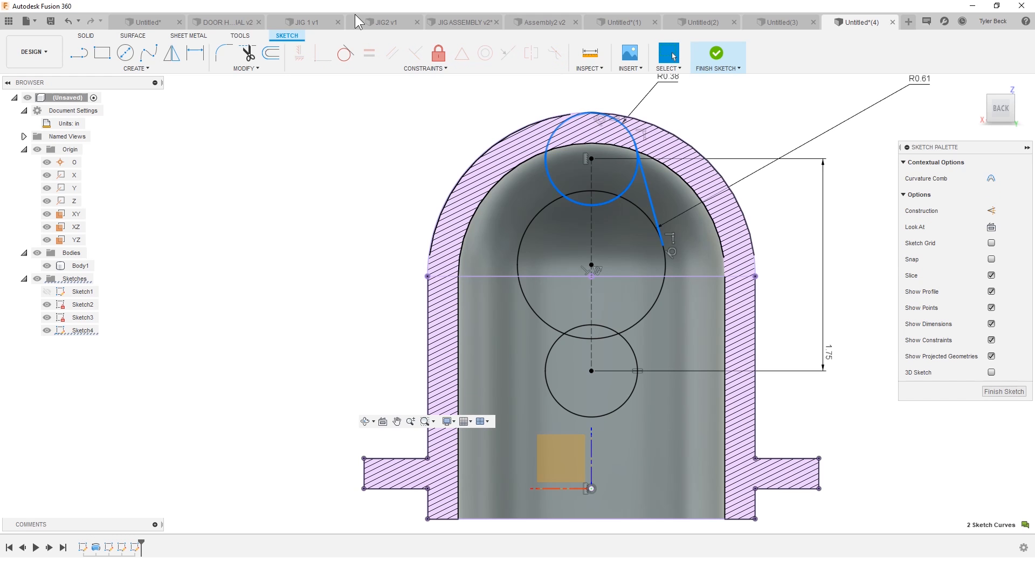
left_click(345, 54)
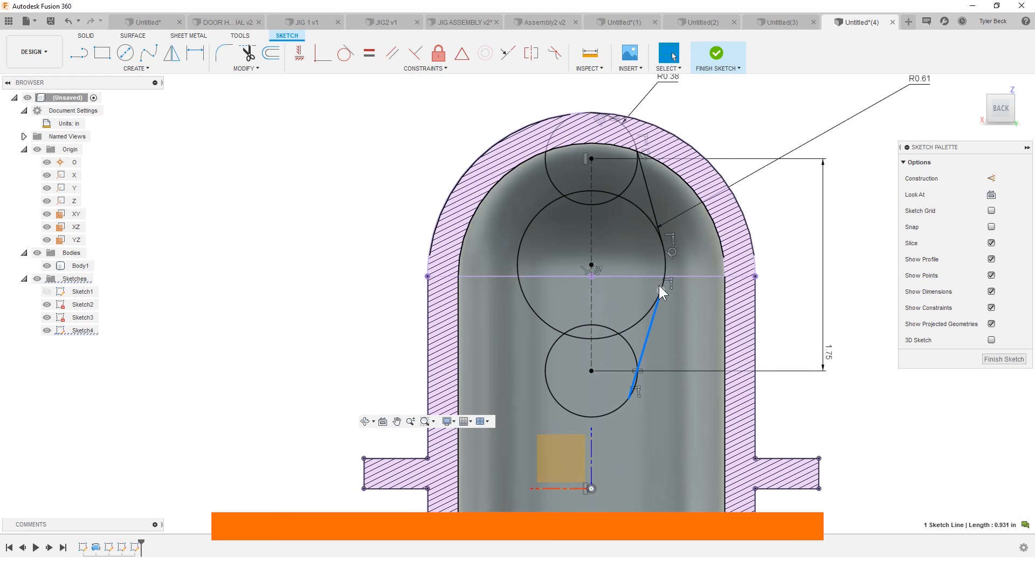
- Make the lower connecting line tangent to both the middle circle and the bottom circle
left_click(664, 267, "shift")
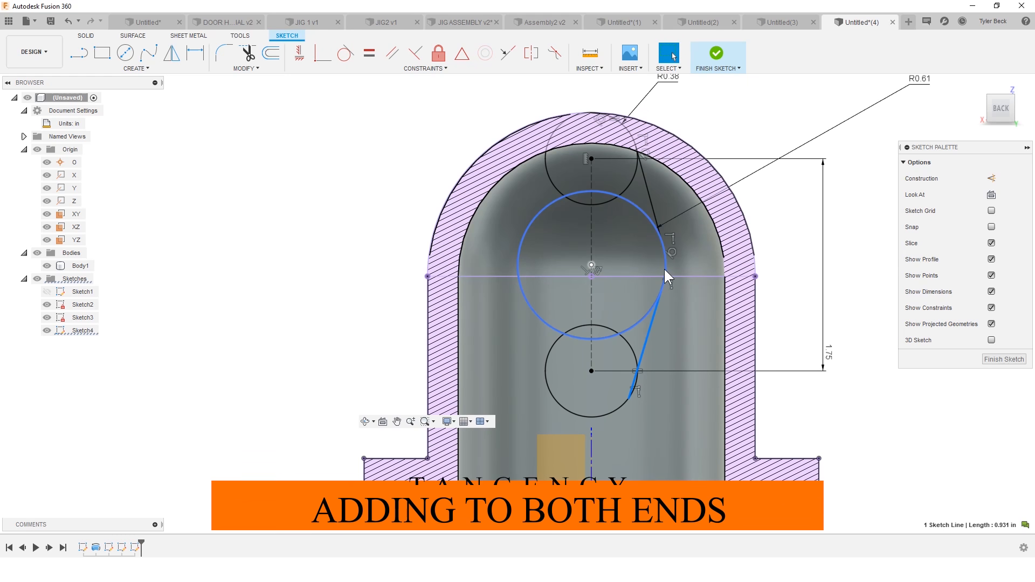
left_click(345, 54)
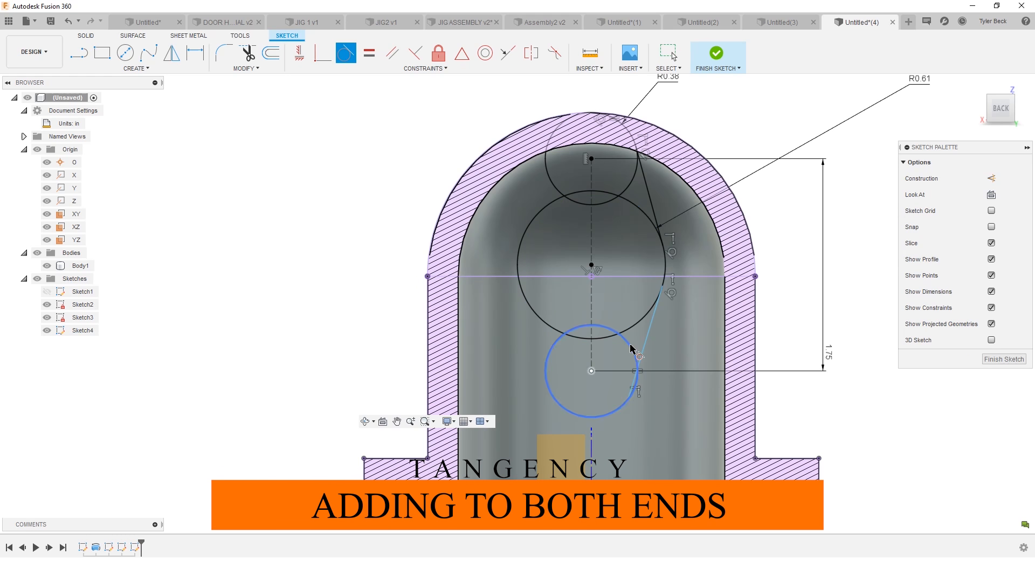
left_click(641, 354)
left_click(634, 392)
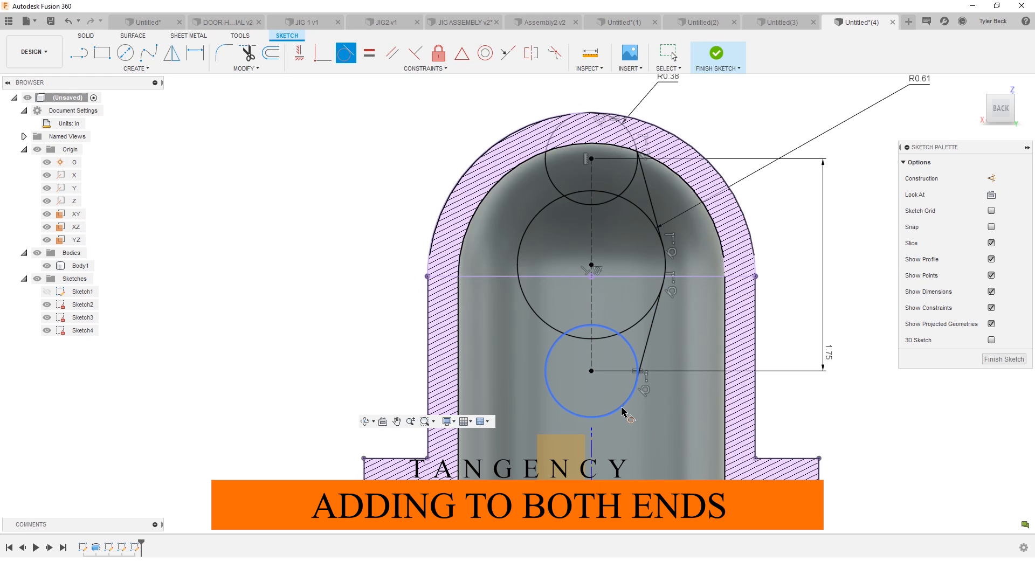
key("Escape")
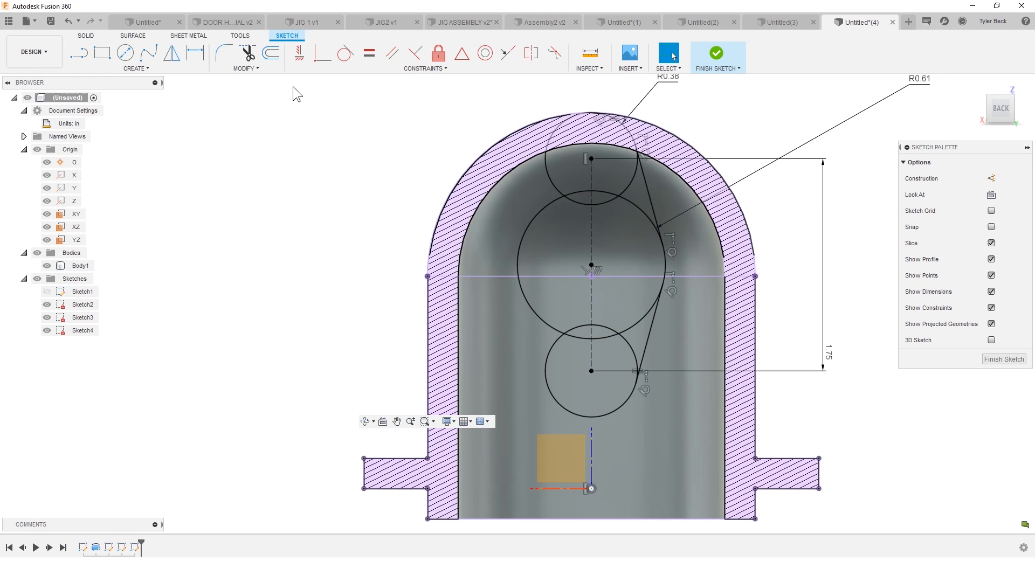
- Mirror the two tangent lines about the vertical construction line through the circle centers
type("smirror")
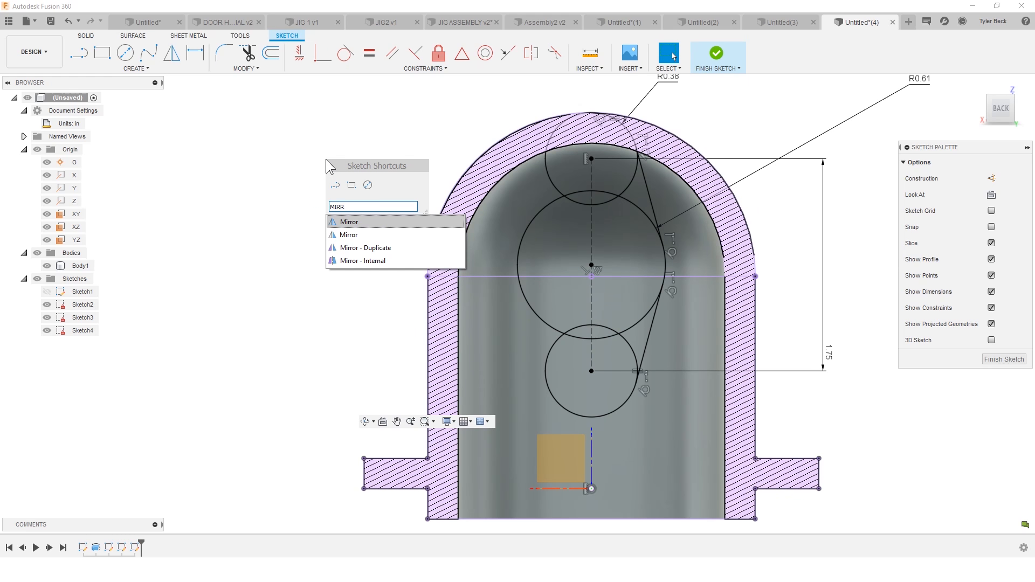
key("Return")
left_click(651, 192)
left_click(653, 316)
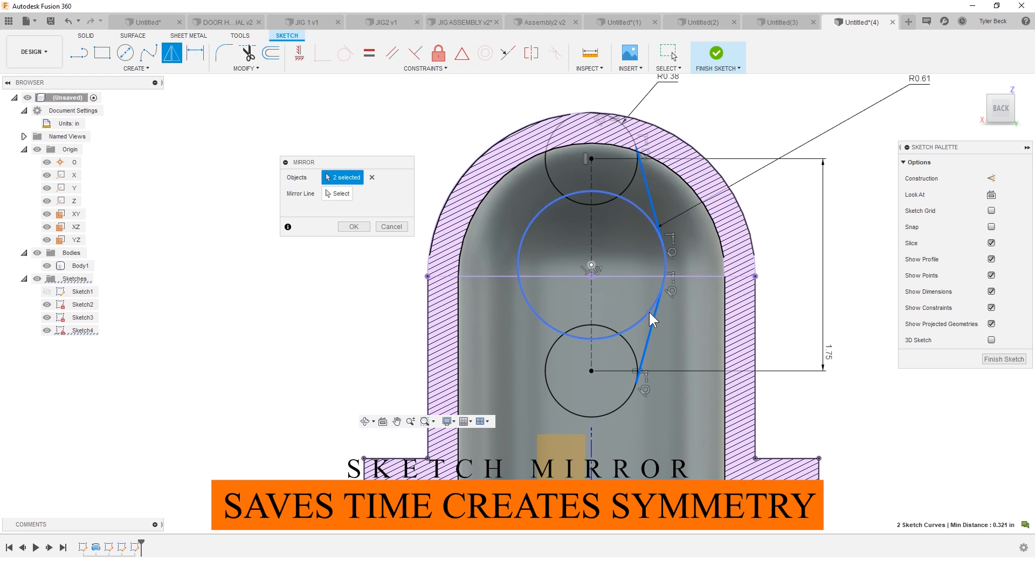
left_click(338, 194)
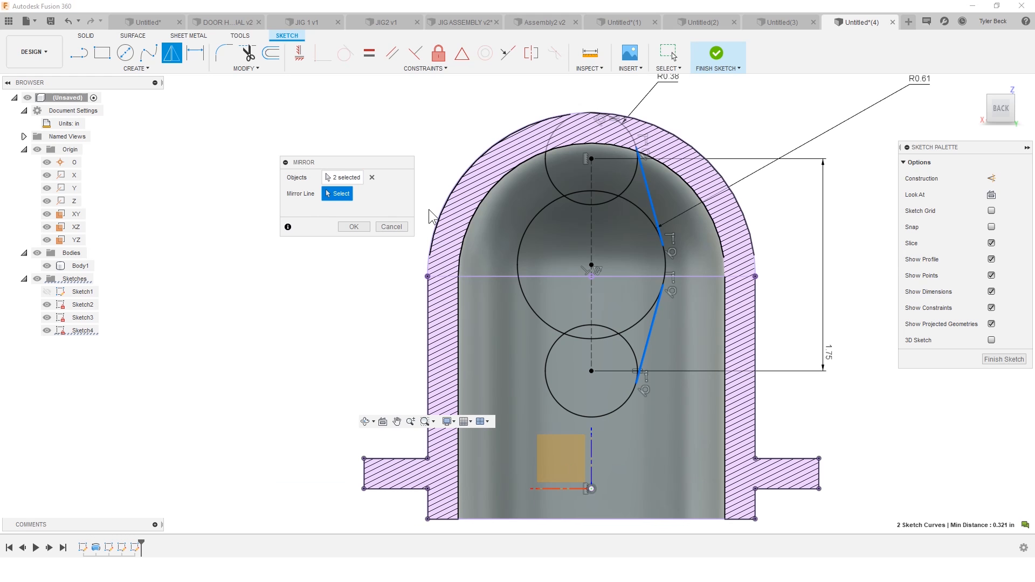
left_click(594, 230)
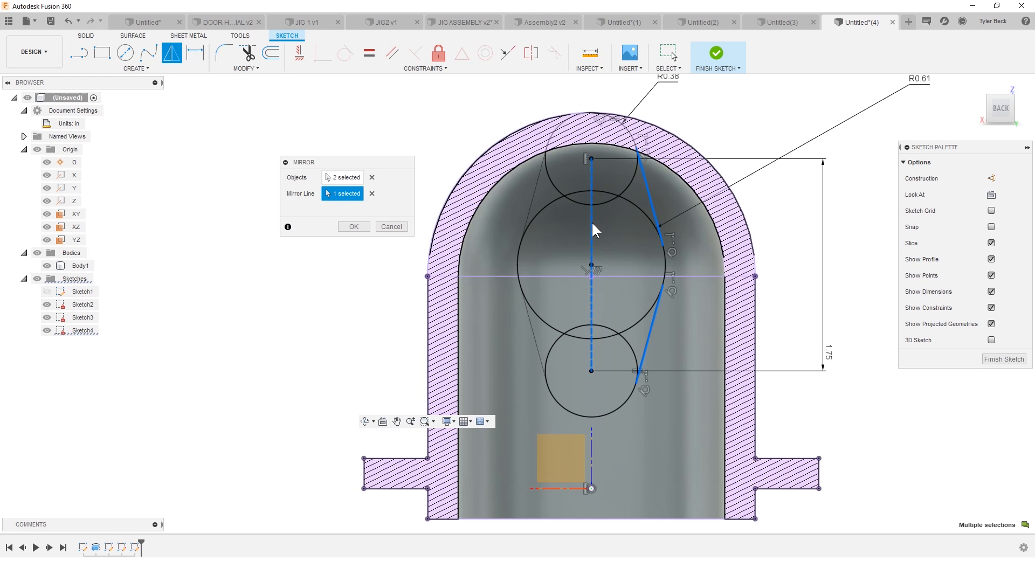
left_click(354, 227)
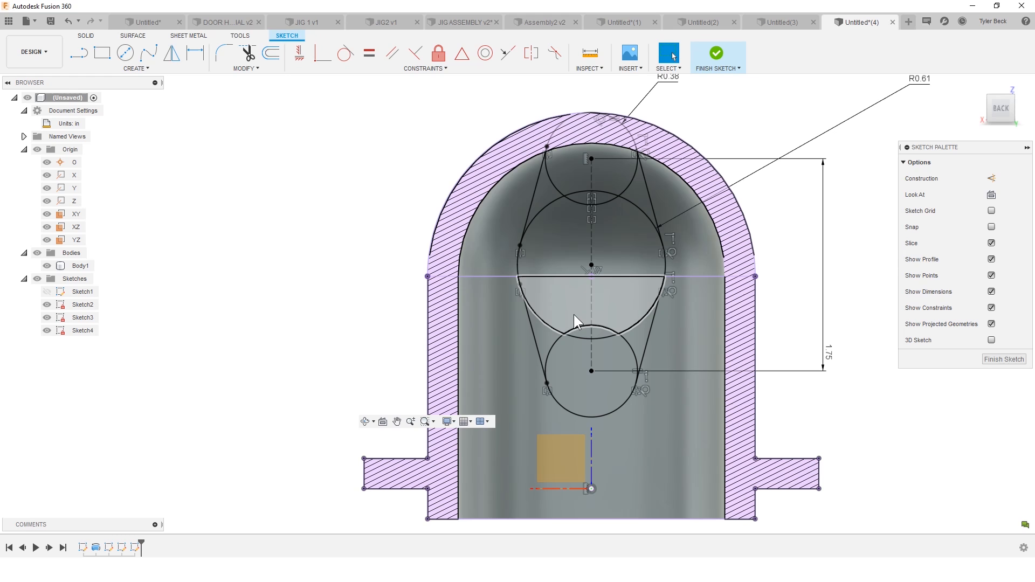
- Start an extrusion, pick the flange profile regions one by one, and clear the profile selection
key("e")
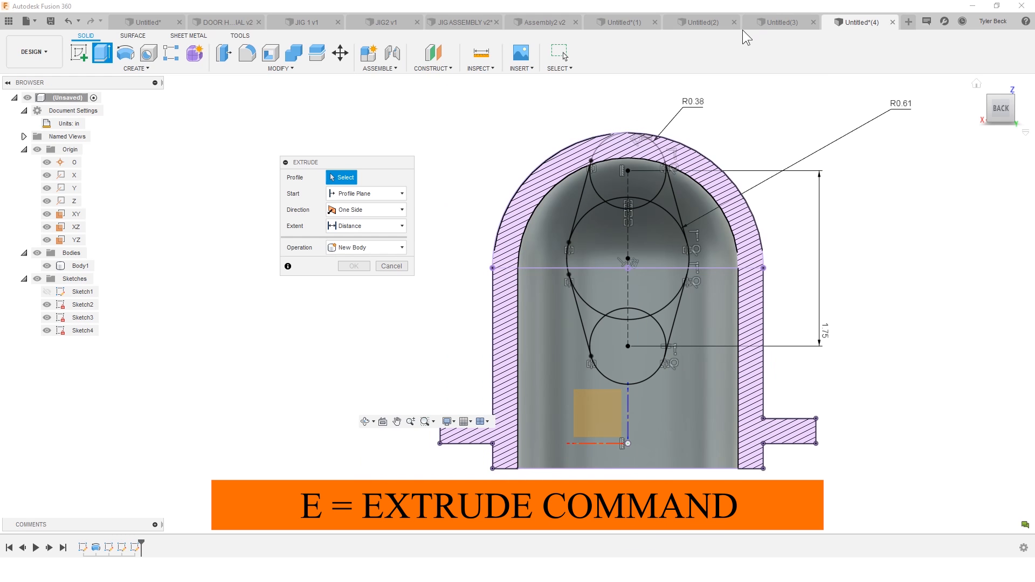
left_click(610, 170)
left_click(616, 201)
left_click(595, 201)
left_click(654, 202)
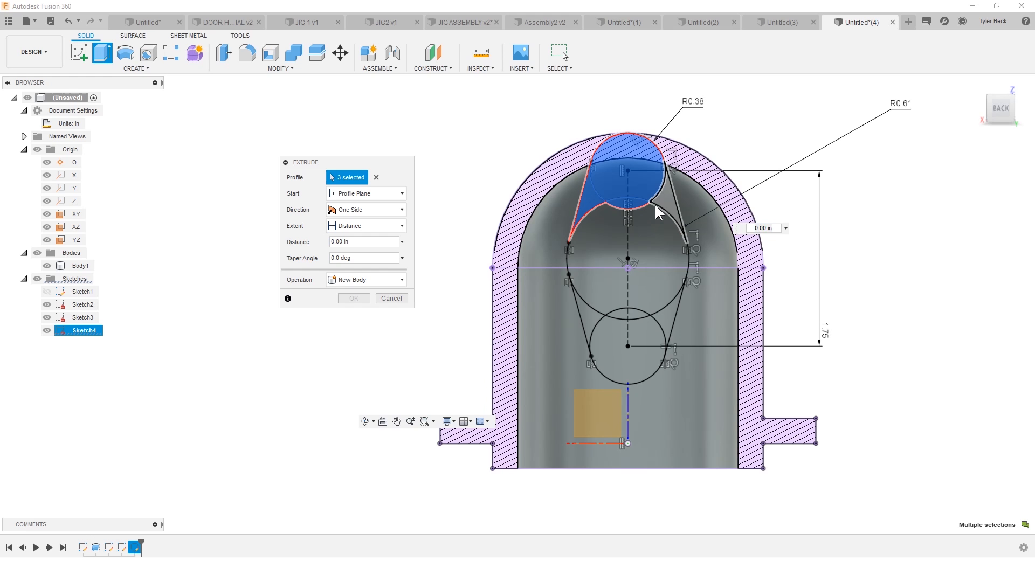
left_click(651, 241)
left_click(649, 298)
left_click(638, 314)
left_click(647, 331)
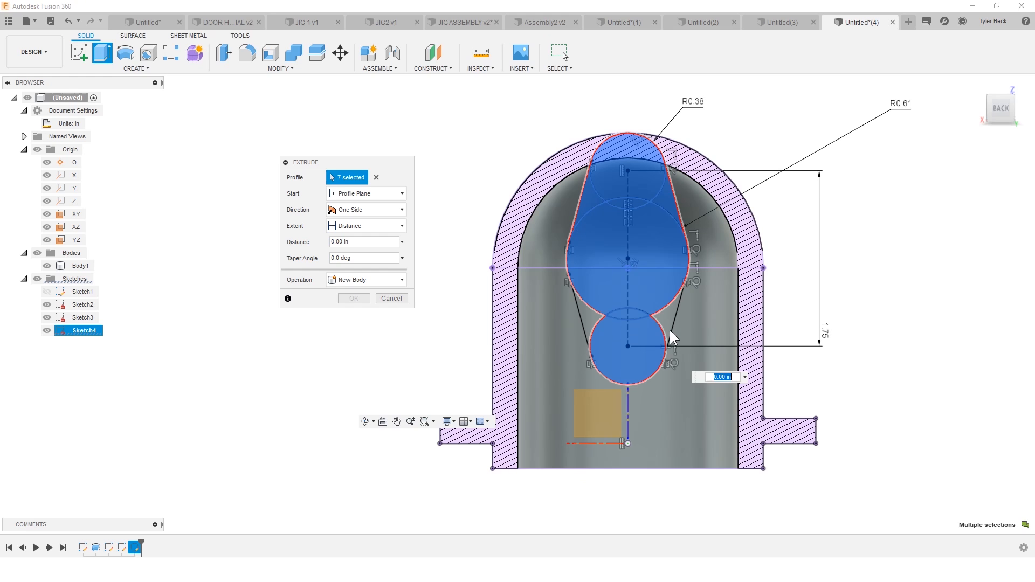
left_click(664, 316)
left_click(622, 315)
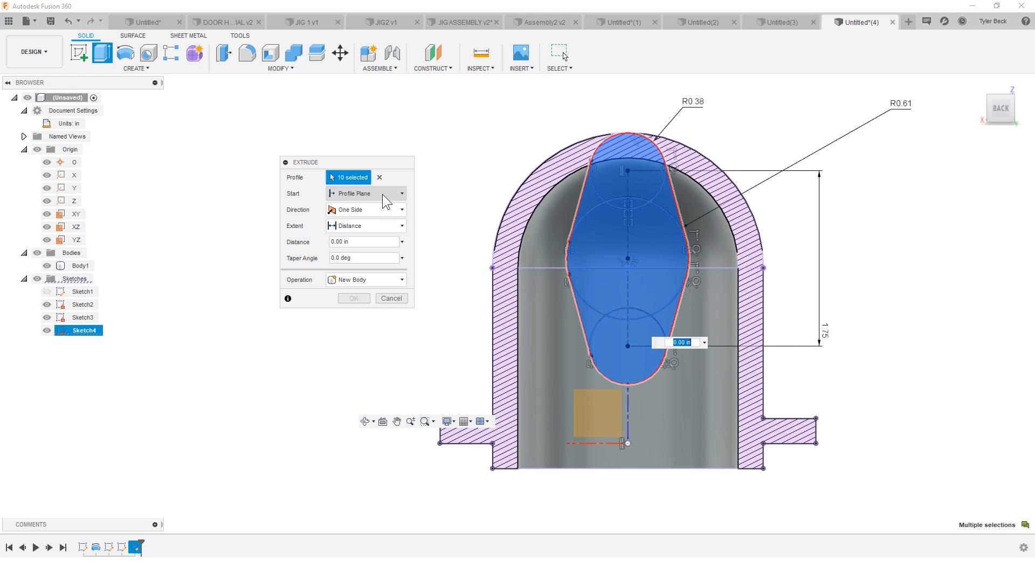
left_click(380, 177)
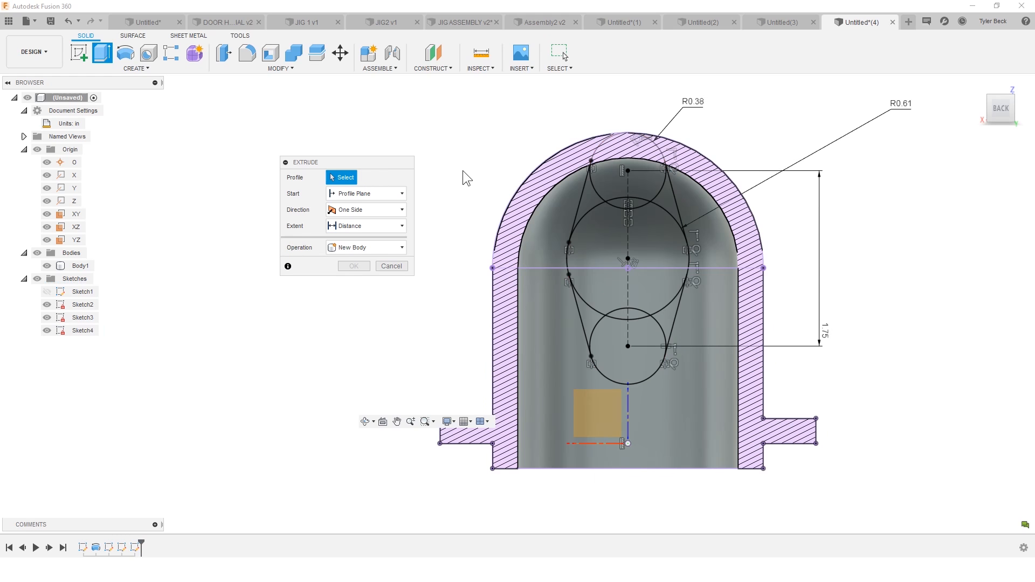
- Window-select all the flange profile regions and extrude them 2.75 in outward from the dome as a Join
mouse_move(554, 109)
left_mouse_down()
mouse_move(645, 341)
mouse_move(696, 394)
left_mouse_up()
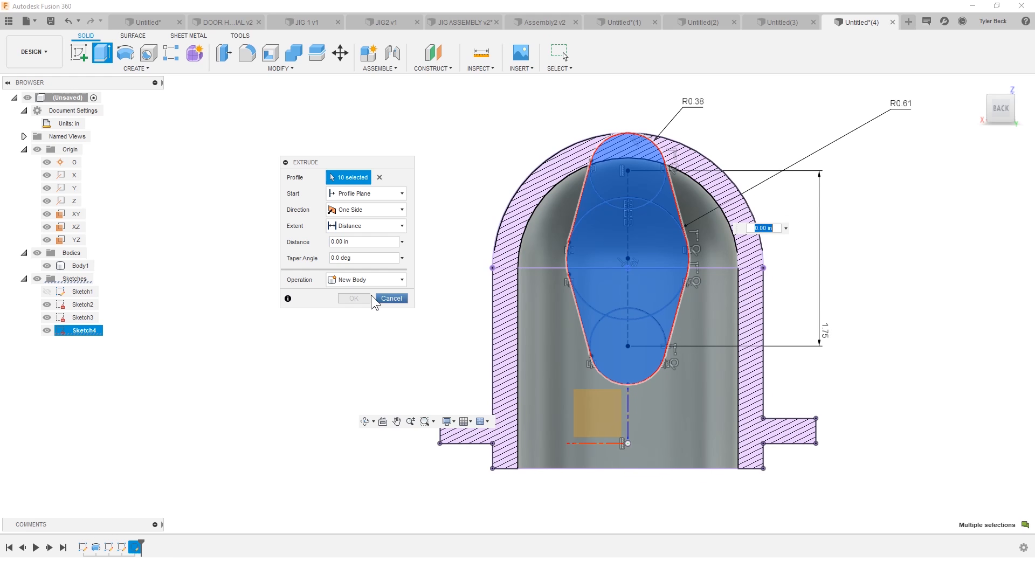
left_click(355, 279)
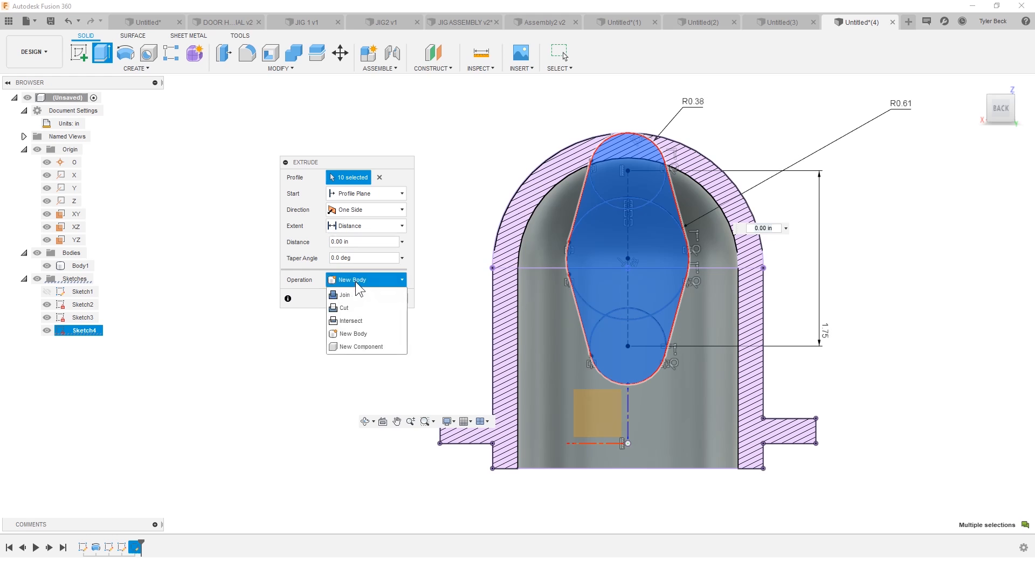
left_click(355, 293)
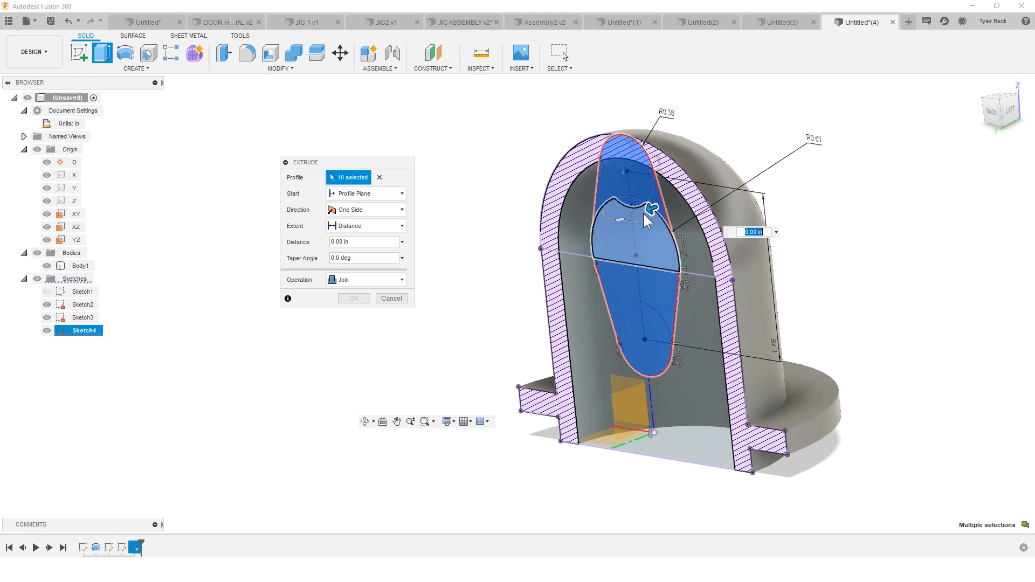
left_click_drag(650, 209, 455, 280)
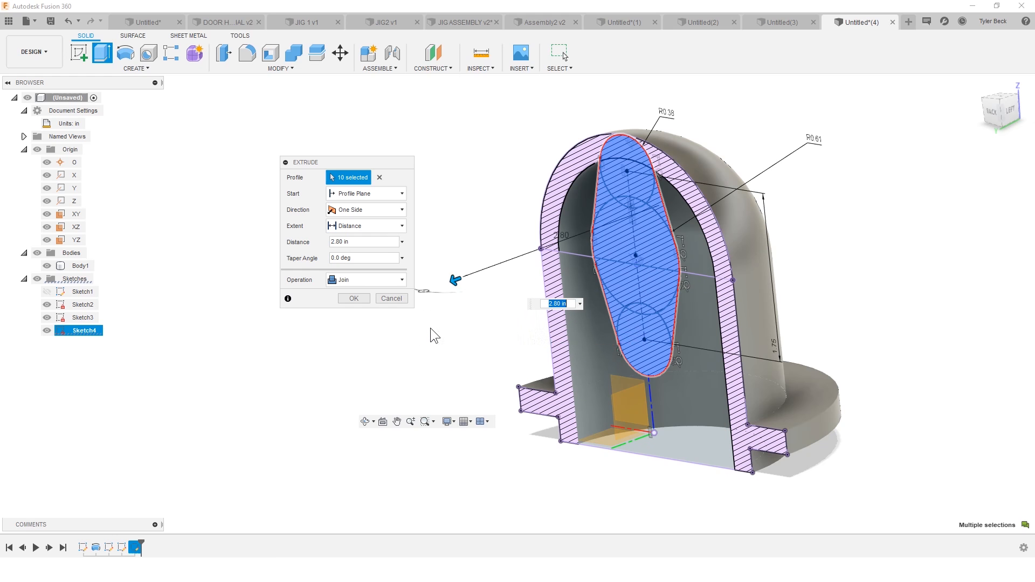
left_click_drag(357, 244, 291, 234)
type("2.75")
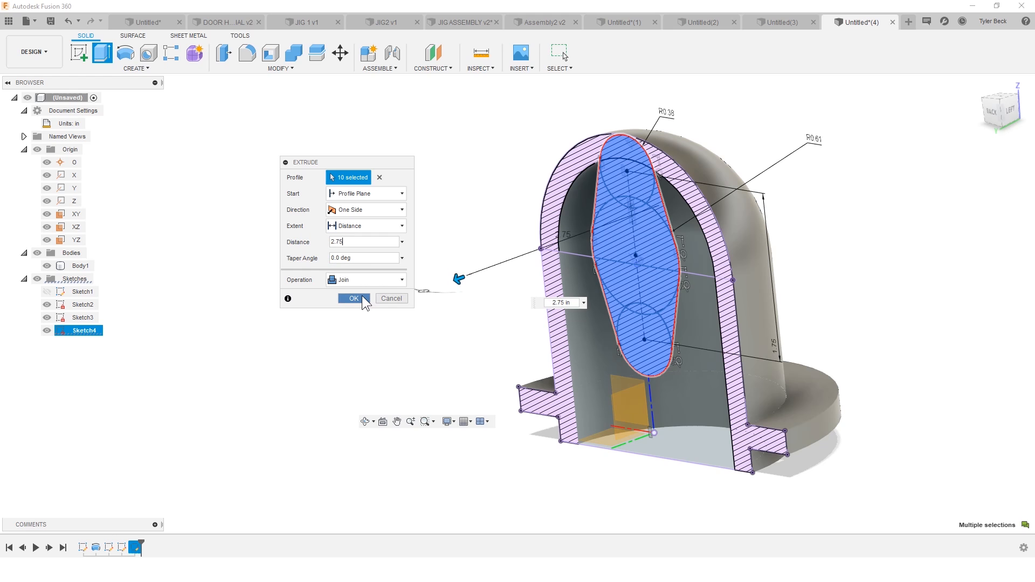
left_click(360, 299)
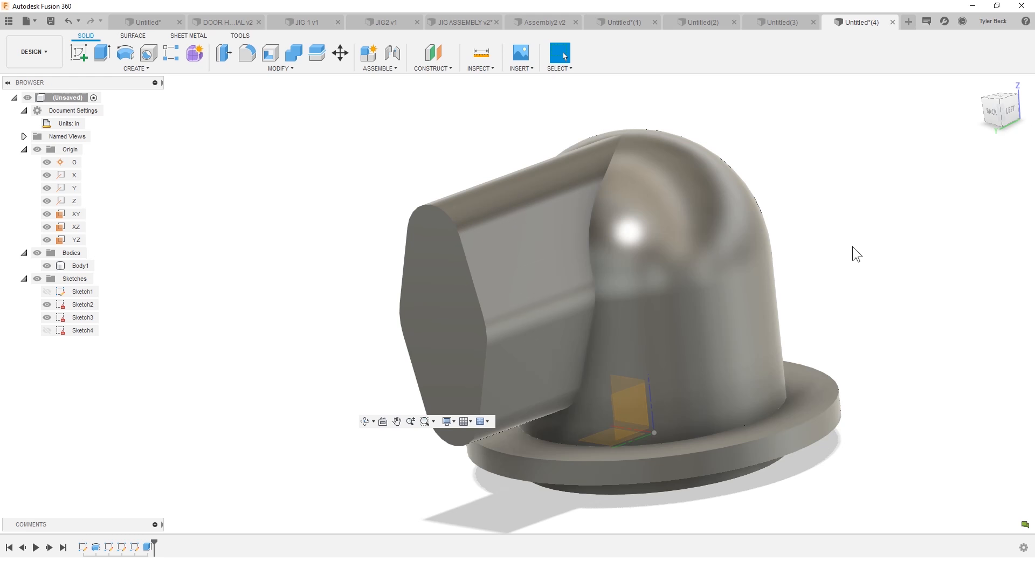
- Create a new sketch on the XZ plane and draw a circle near the middle of the flange face
mouse_move(648, 262)
middle_mouse_down("shift")
mouse_move(697, 300)
mouse_move(746, 284)
mouse_move(730, 293)
mouse_move(702, 215)
mouse_move(698, 298)
mouse_move(688, 296)
middle_mouse_up("shift")
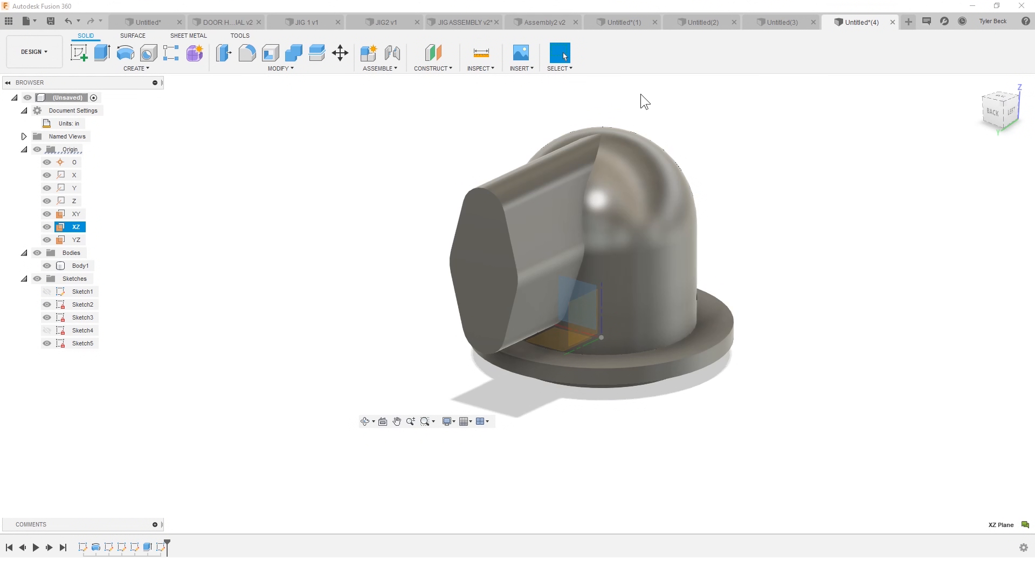
left_click(215, 193)
left_click(75, 227)
left_click(79, 52)
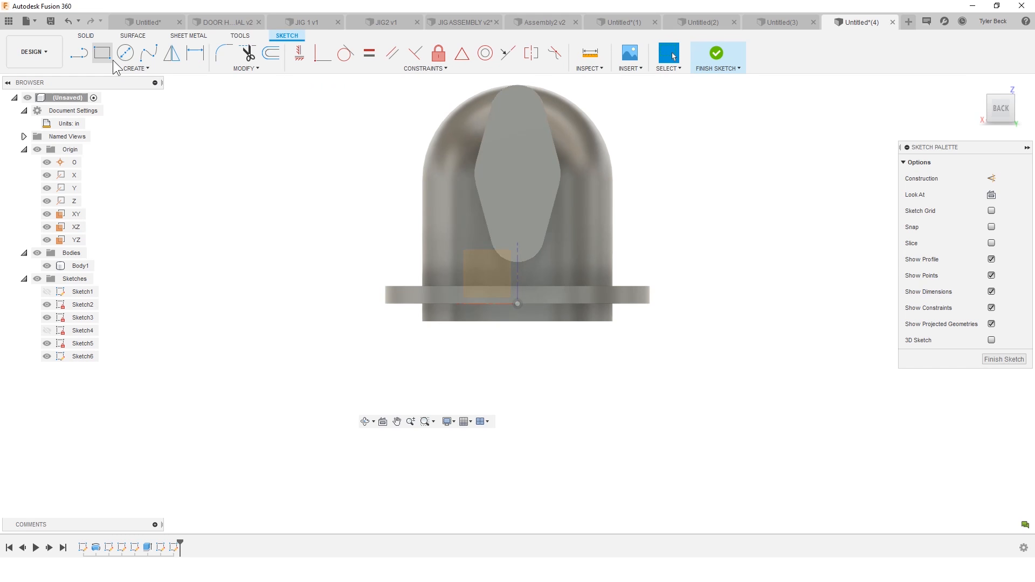
left_click(125, 52)
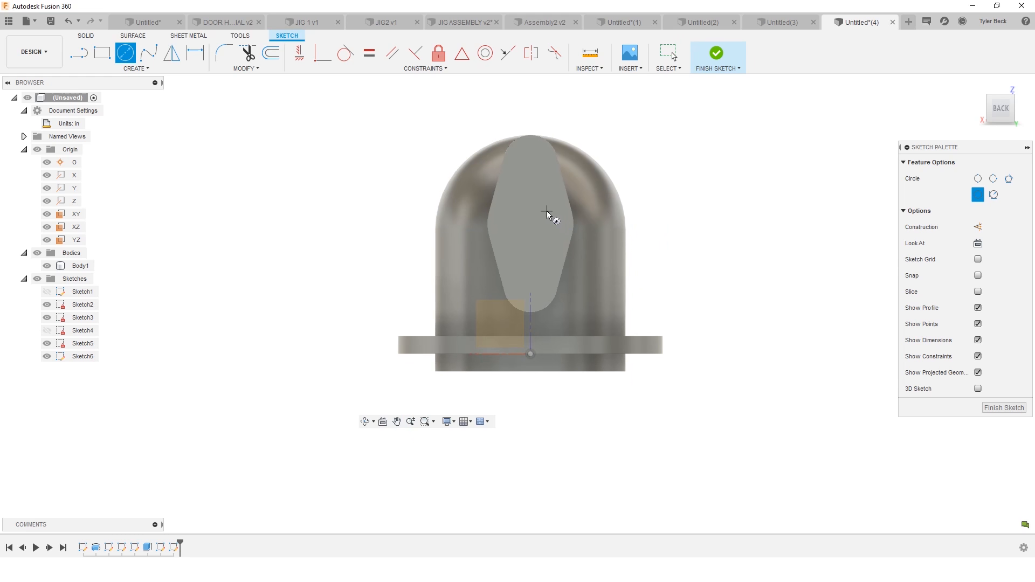
left_click(542, 211)
key("Escape")
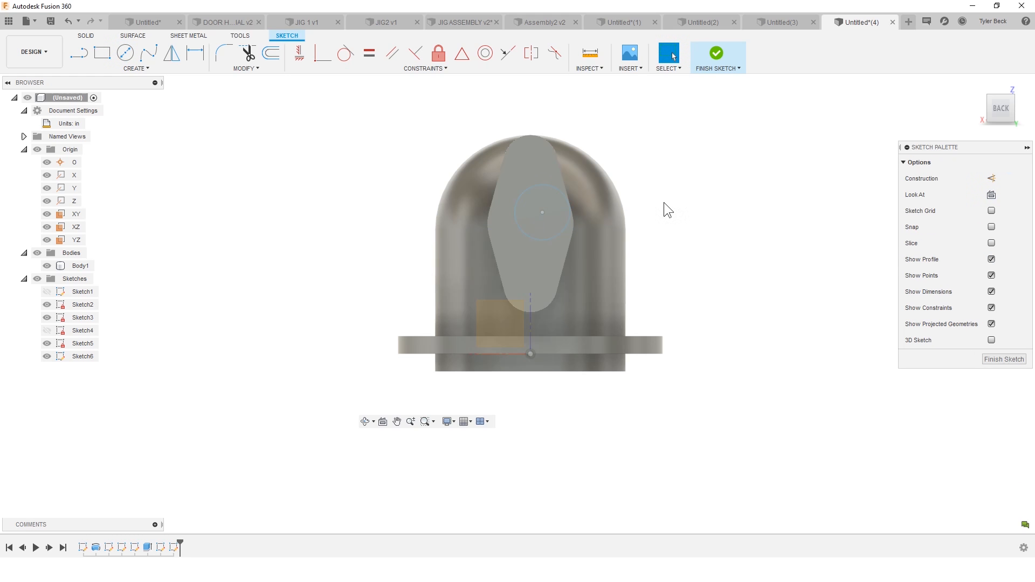
- Make the middle circle concentric with the curved side edge at the flange's widest point
mouse_move(542, 212)
left_mouse_down()
mouse_move(574, 223)
mouse_move(525, 229)
mouse_move(536, 212)
left_mouse_up()
left_click(550, 189)
left_click(573, 227, "ctrl")
left_click(485, 53)
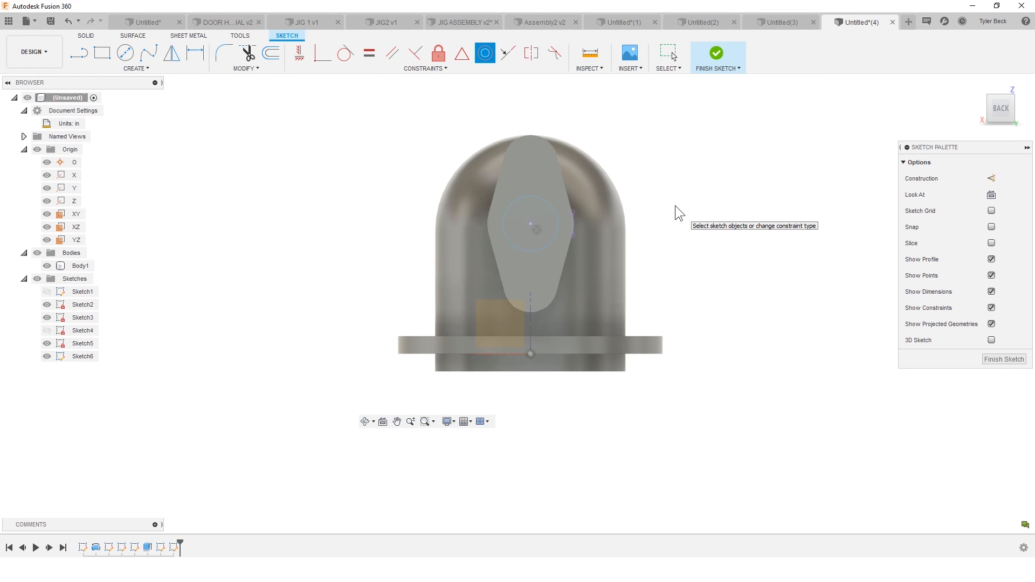
key("Escape")
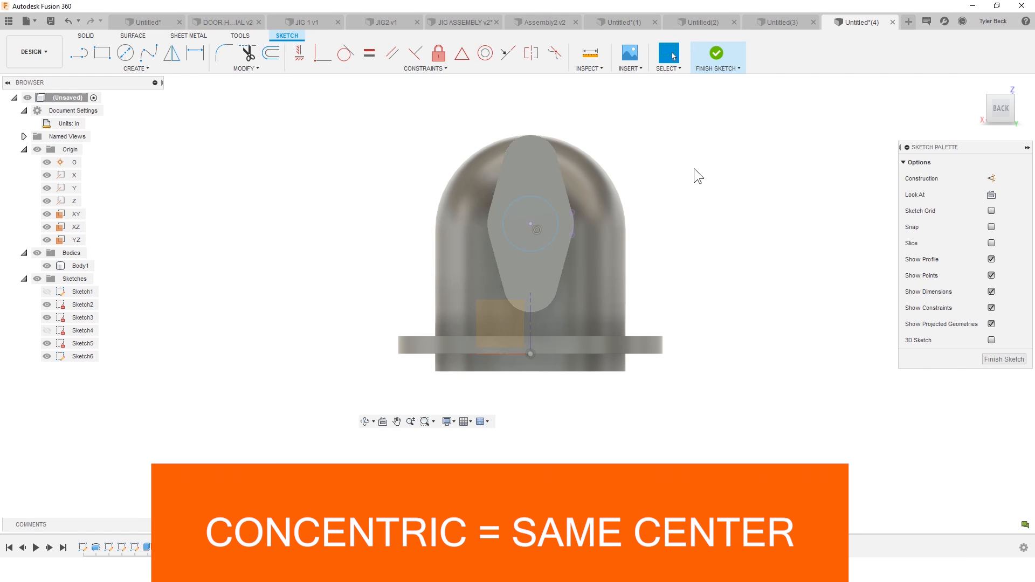
- Draw a smaller circle near the top of the flange and make it concentric with the flange's rounded top edge
left_click(125, 52)
left_click(529, 166)
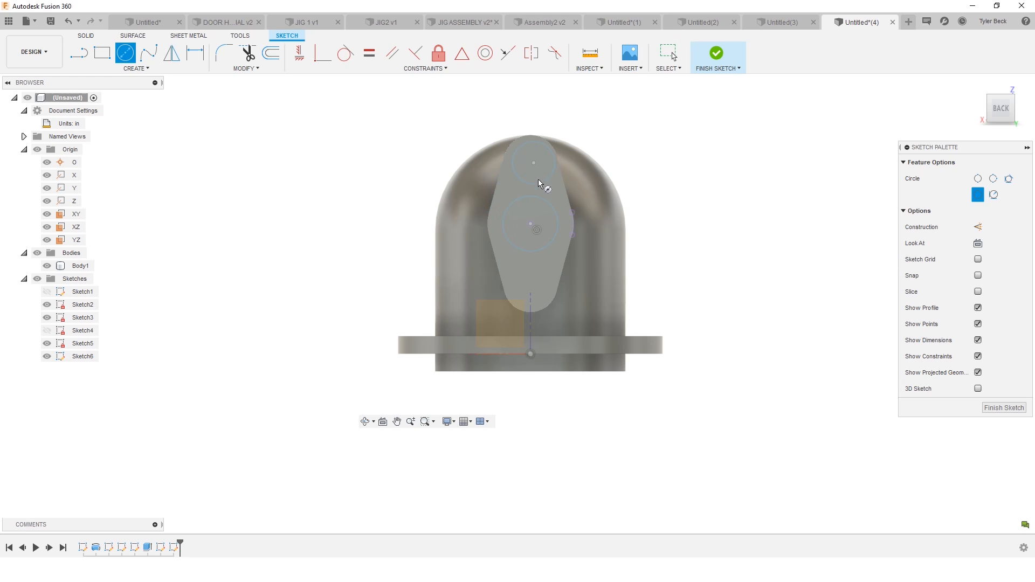
left_click(544, 181)
key("Escape")
left_click_drag(528, 164, 529, 140)
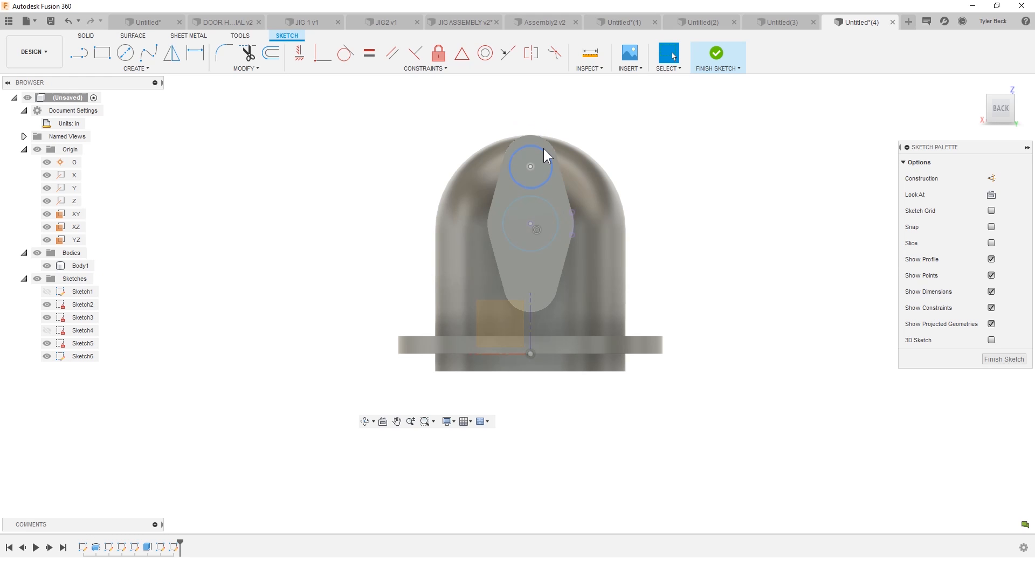
left_click(543, 148)
left_click(546, 137, "ctrl")
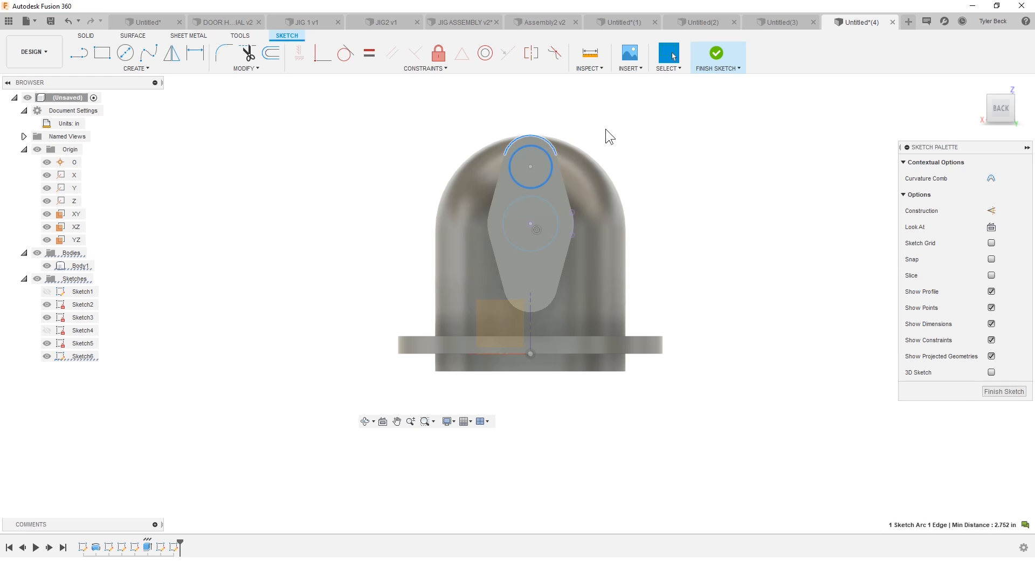
left_click(485, 53)
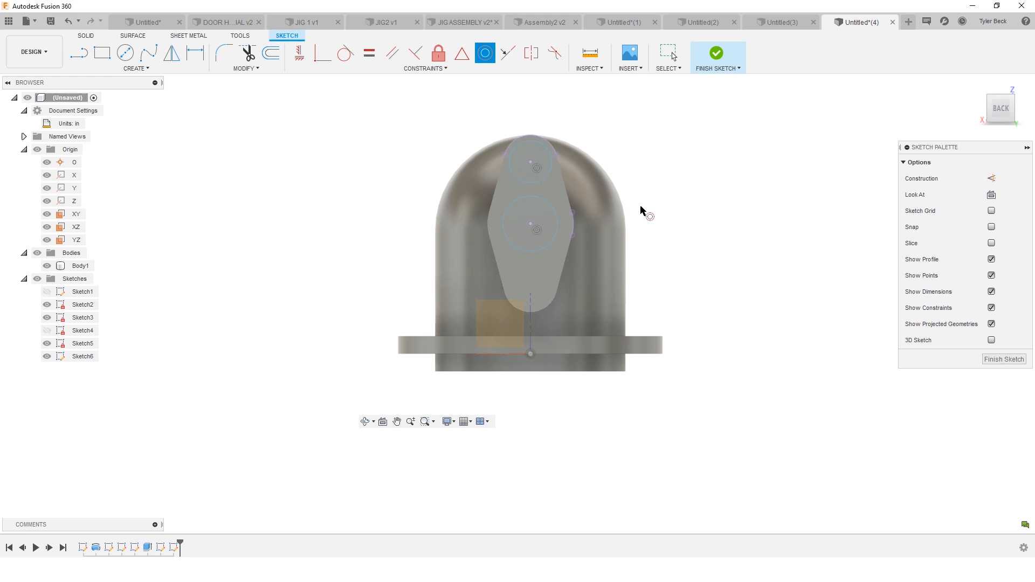
key("Escape")
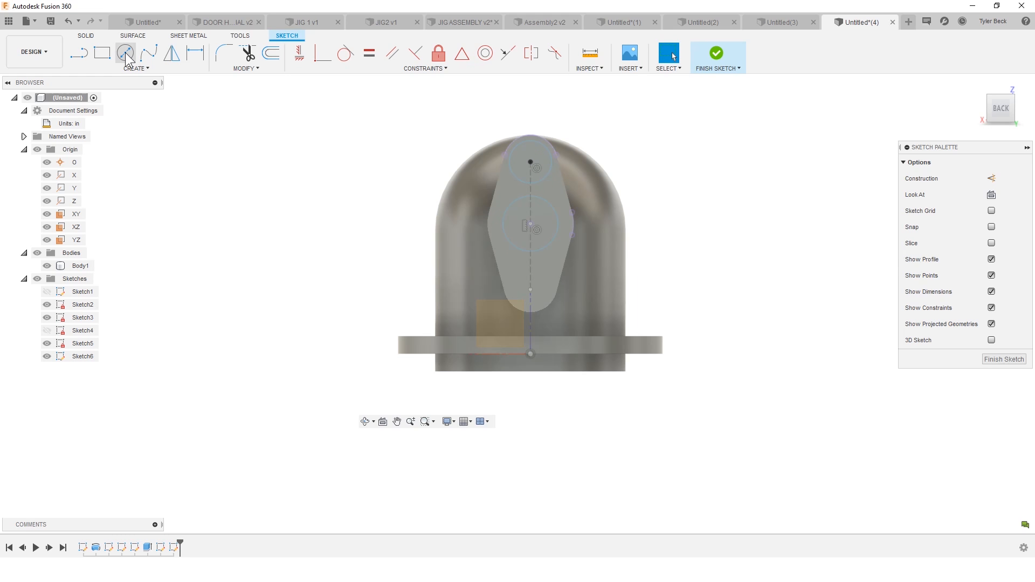
- Draw a circle of about 0.195 in radius at the vertical construction line's lower end and constrain it equal to the top circle
left_click(126, 54)
left_click(530, 289)
key("Escape")
key("Escape")
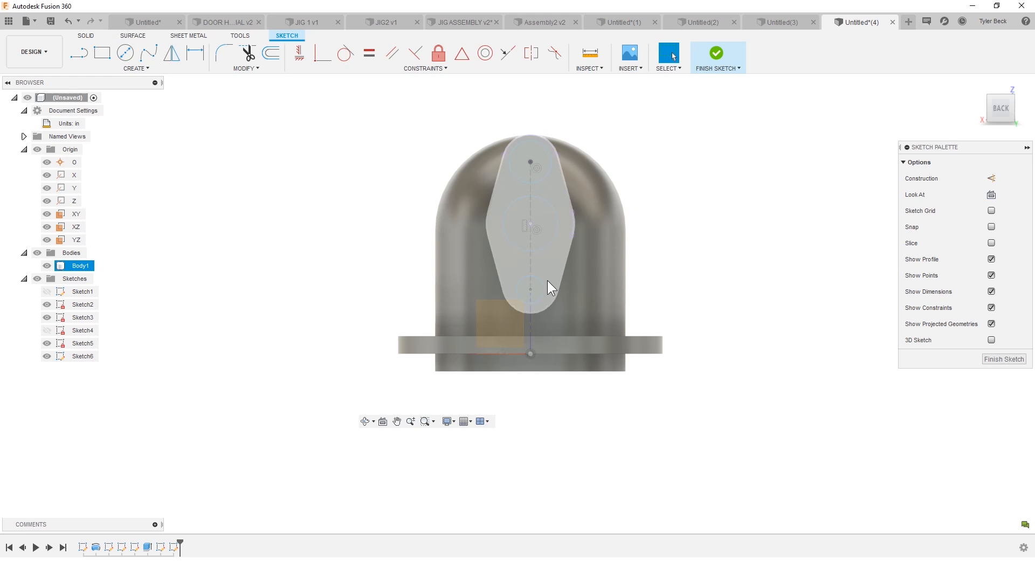
left_click(544, 281)
left_click(548, 174, "ctrl")
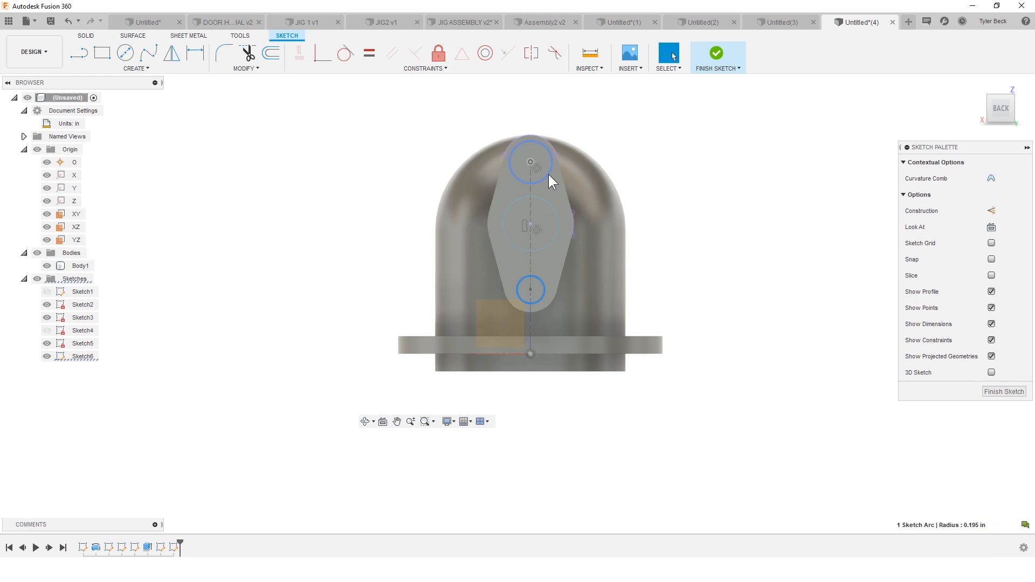
right_click(650, 185)
left_click(652, 463)
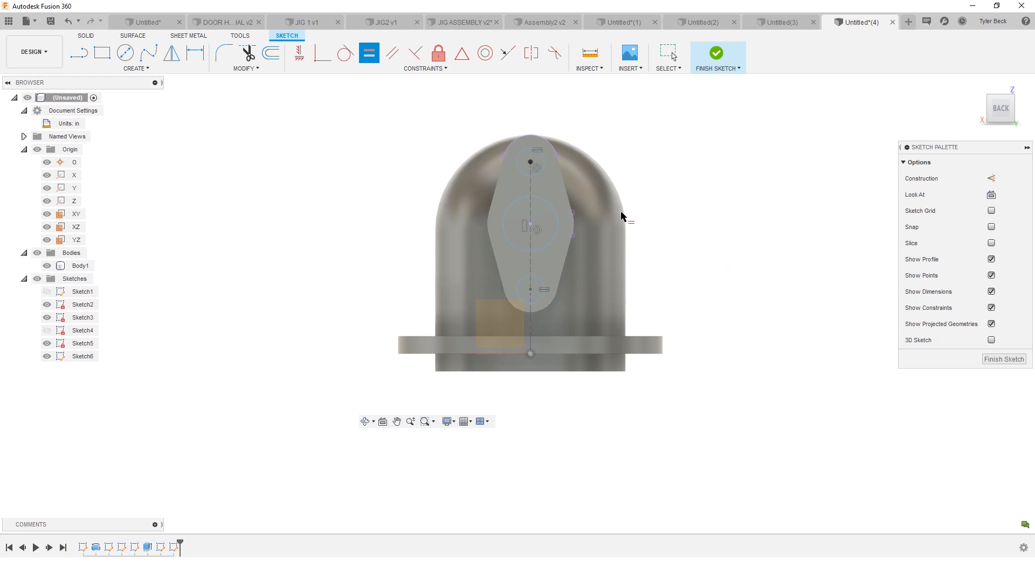
- Dimension the top circle's diameter at 0.38 in and the middle circle's diameter at 0.75 in
key("d")
left_click(543, 156)
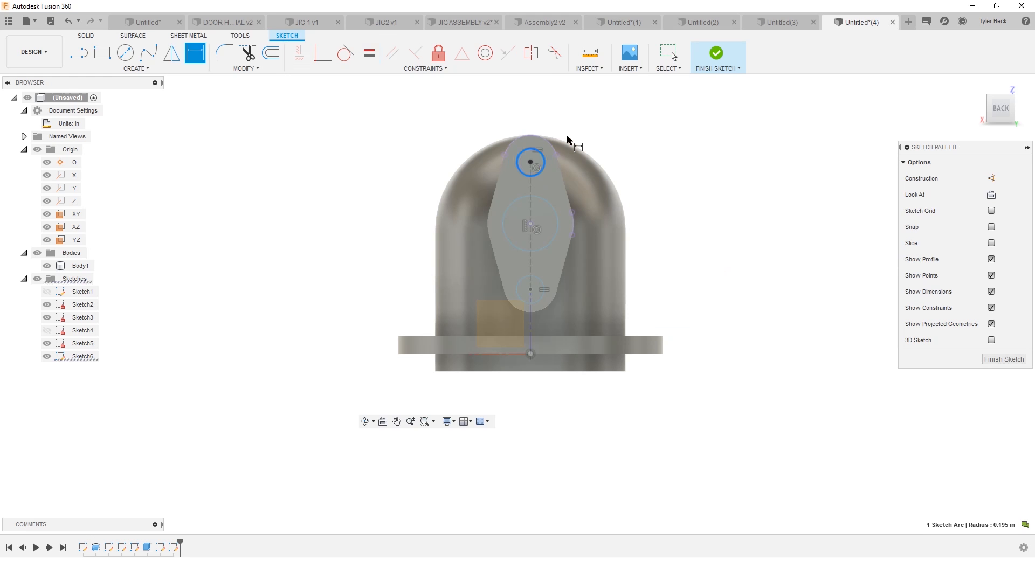
left_click(609, 123)
type(".38")
key("Return")
left_click(551, 203)
left_click(636, 165)
type(".75")
key("Return")
key("Escape")
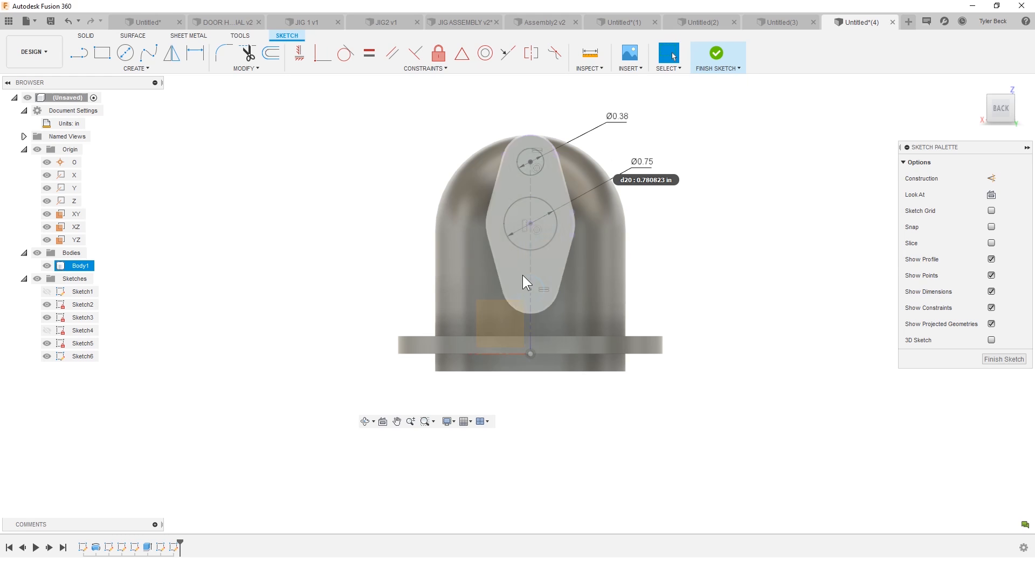
- Reposition the lower circle and make it concentric with the flange's rounded bottom edge
left_click(518, 274)
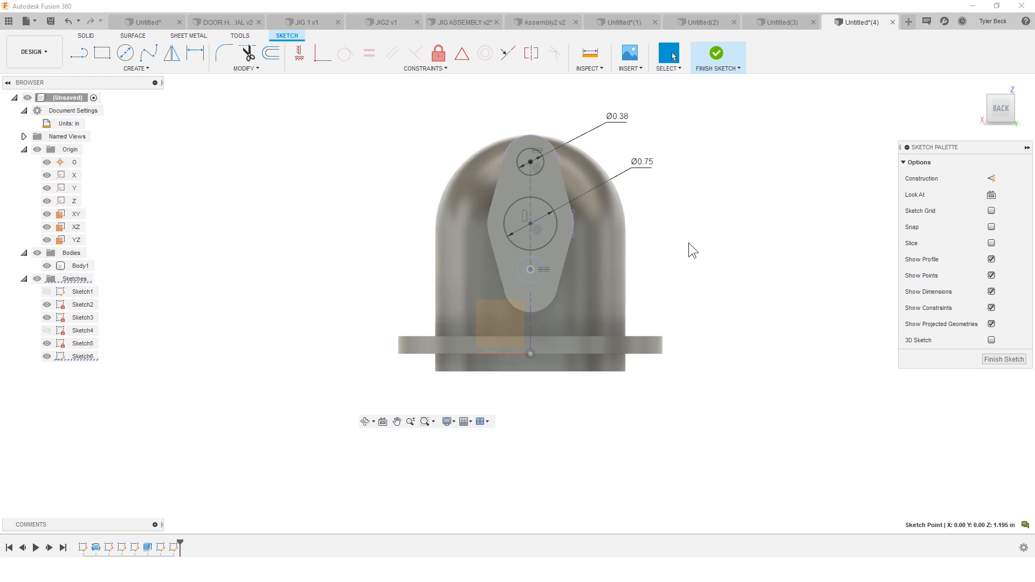
left_click(688, 243)
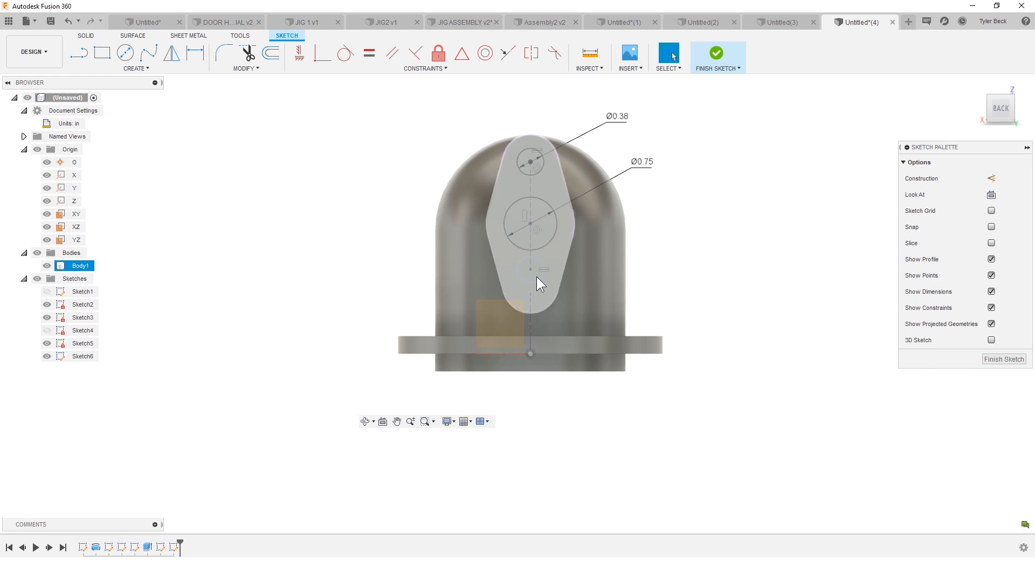
left_click(535, 280)
left_click(542, 311)
right_click(774, 250)
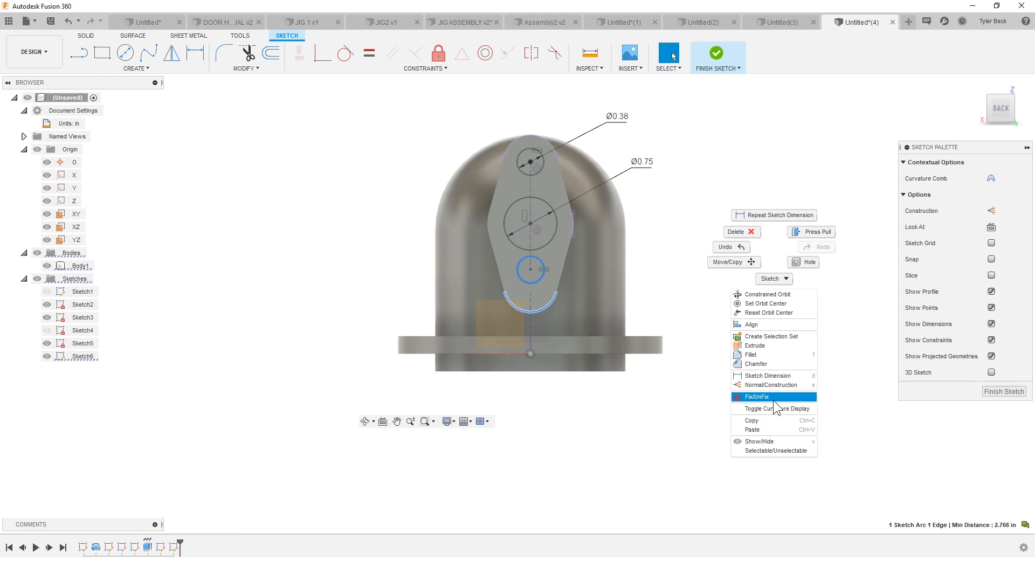
left_click(482, 52)
left_click(482, 52)
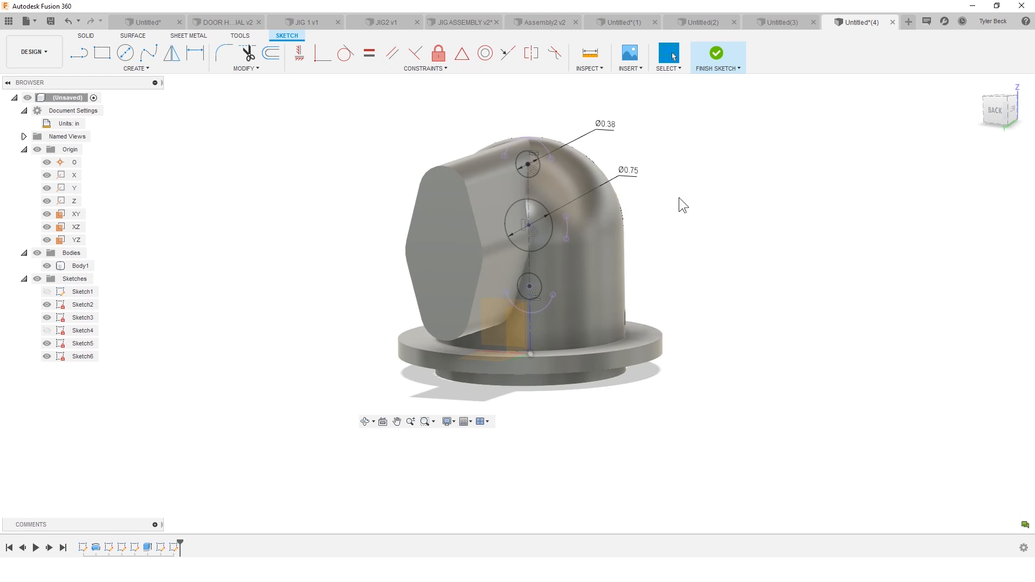
- Extrude the three circle profiles as a cut through the flange, at a distance of about 7.90 in
key("e")
left_click(537, 164)
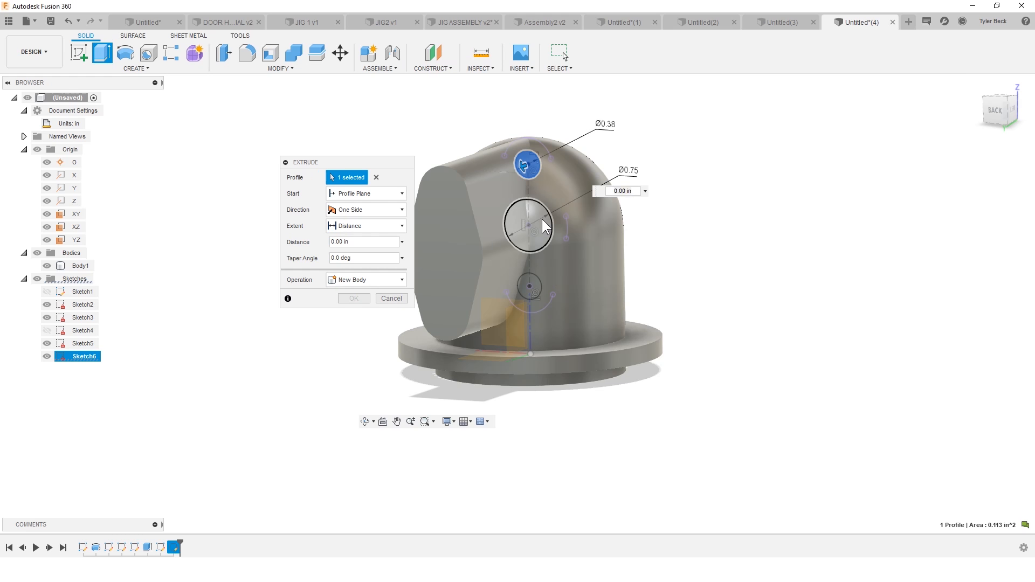
left_click(539, 235)
left_click(533, 282)
left_click_drag(529, 286, 281, 368)
middle_click_drag(710, 214, 835, 220)
middle_click_drag(543, 243, 555, 256, "shift")
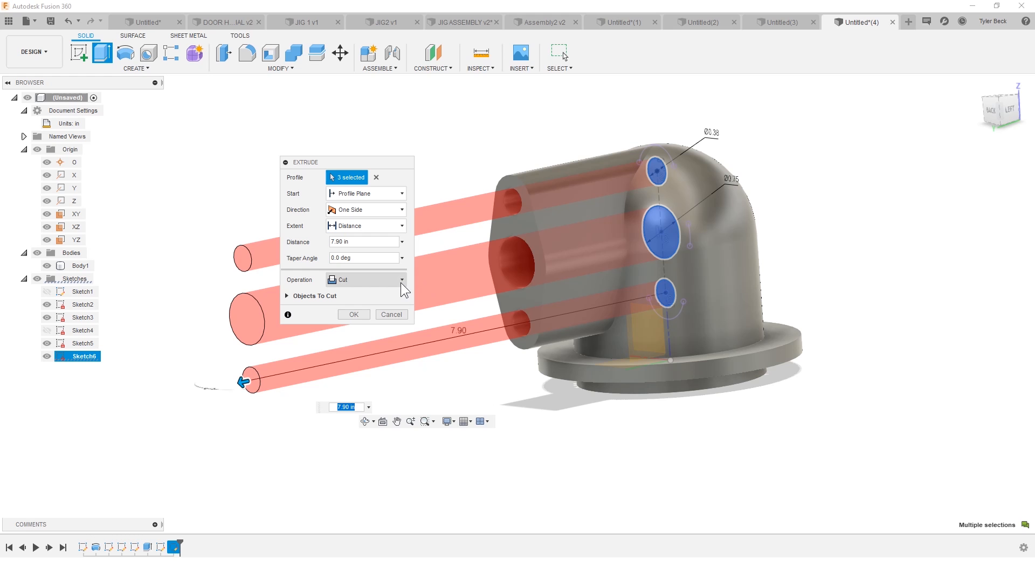
- Set the three-hole cut's extent to All and complete the extrusion
left_click(363, 209)
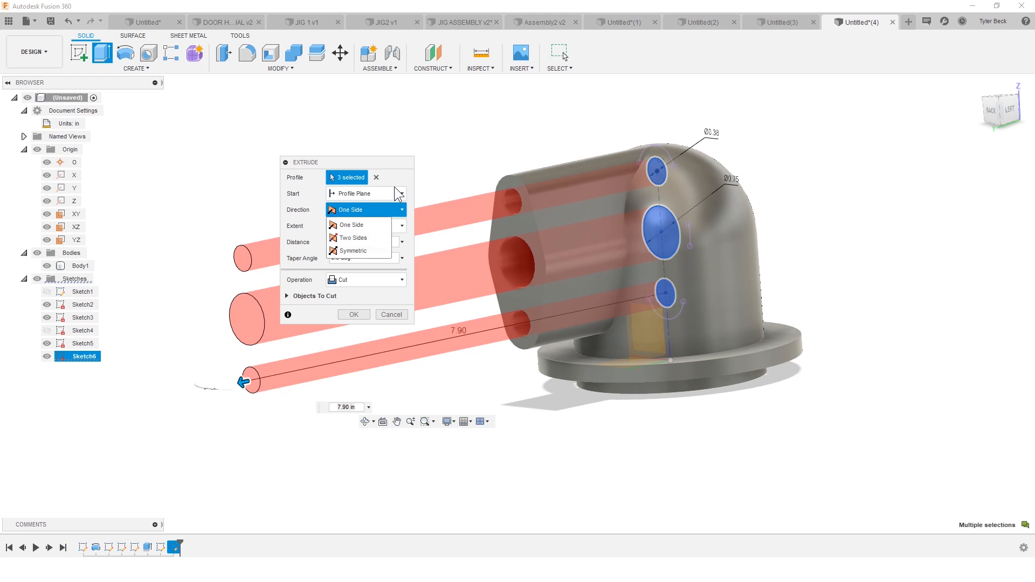
left_click(398, 193)
left_click(376, 226)
left_click(364, 266)
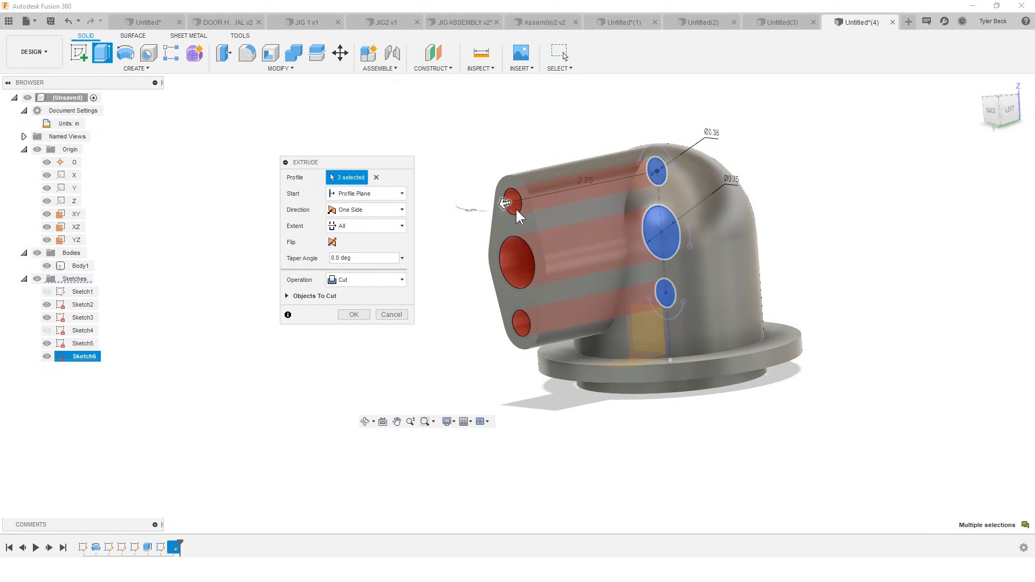
left_click(355, 226)
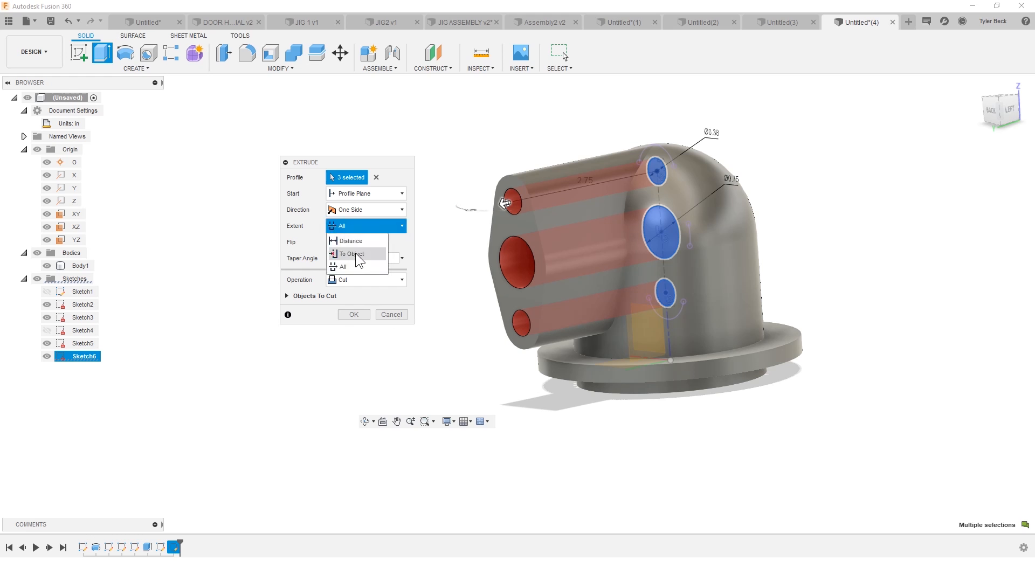
left_click(345, 266)
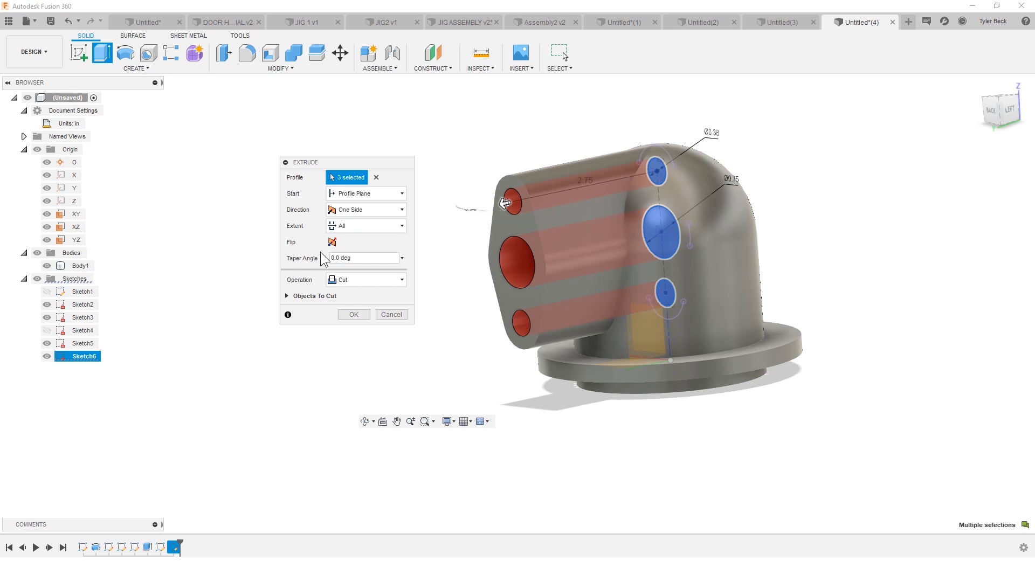
left_click(354, 314)
- Switch to the browser to examine the port layout on the Model Mania swing arm drawing, and return to the Fusion 360 model
mouse_move(803, 250)
middle_mouse_down("shift")
mouse_move(783, 270)
mouse_move(824, 270)
mouse_move(791, 260)
middle_mouse_up("shift")
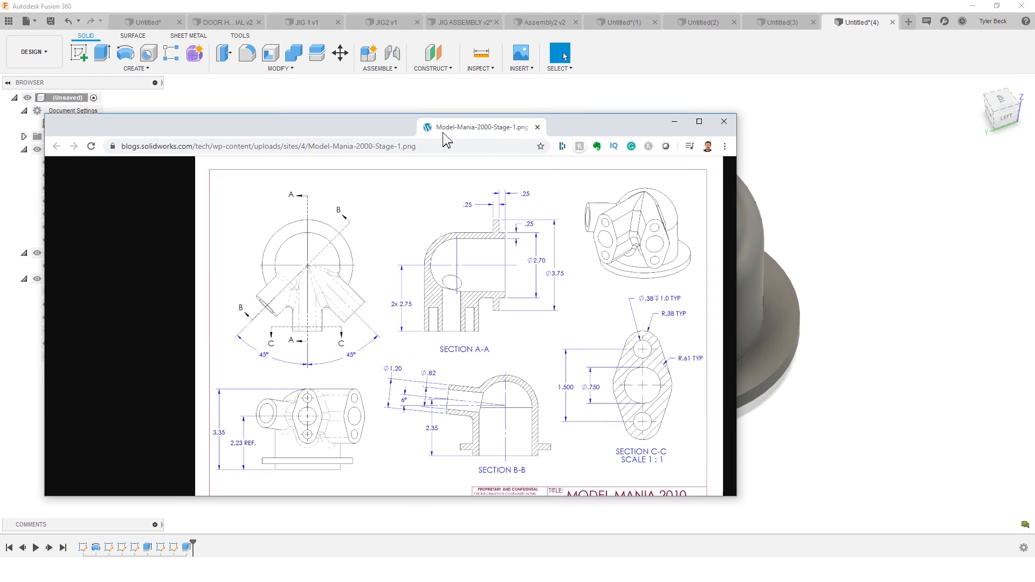
left_click_drag(442, 131, 458, 147)
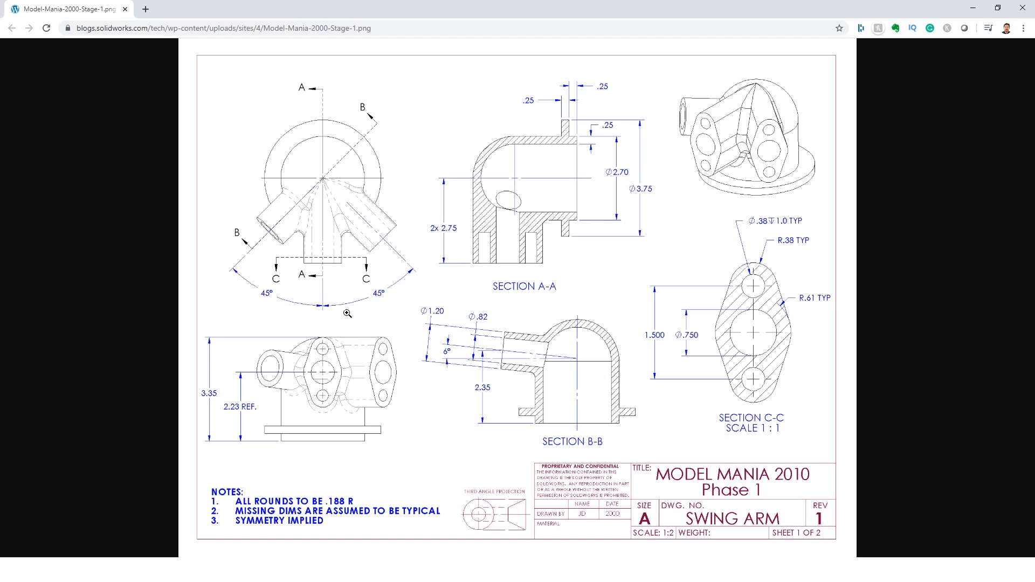
left_click(973, 8)
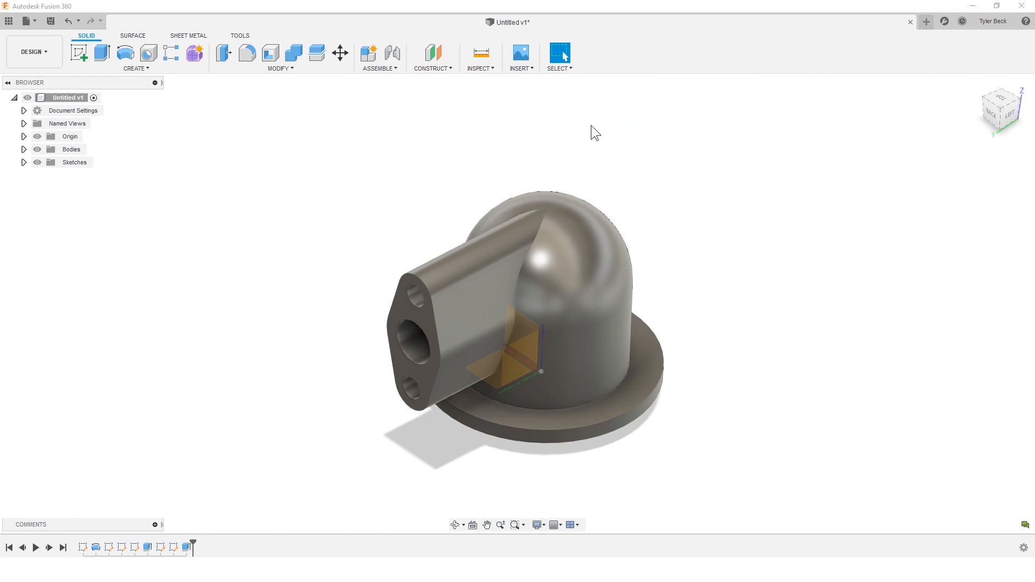
middle_click_drag(357, 247, 509, 277, "shift")
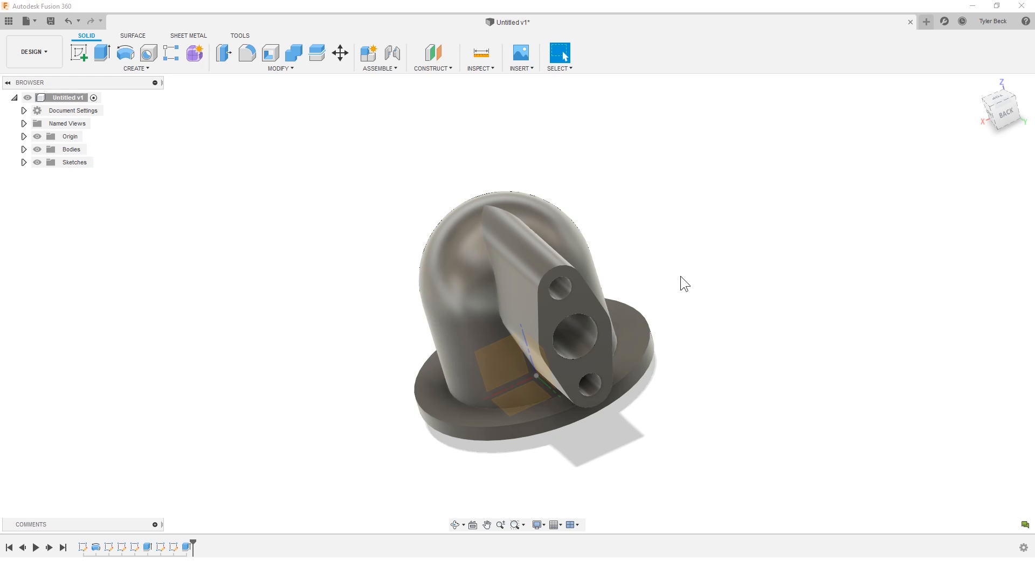
type("s")
type("cir")
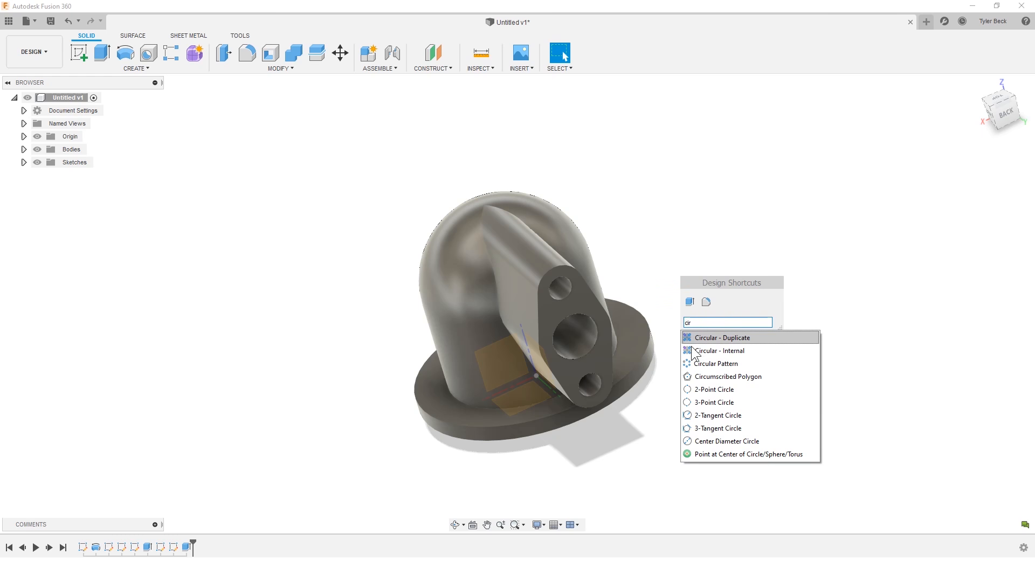
left_click(710, 352)
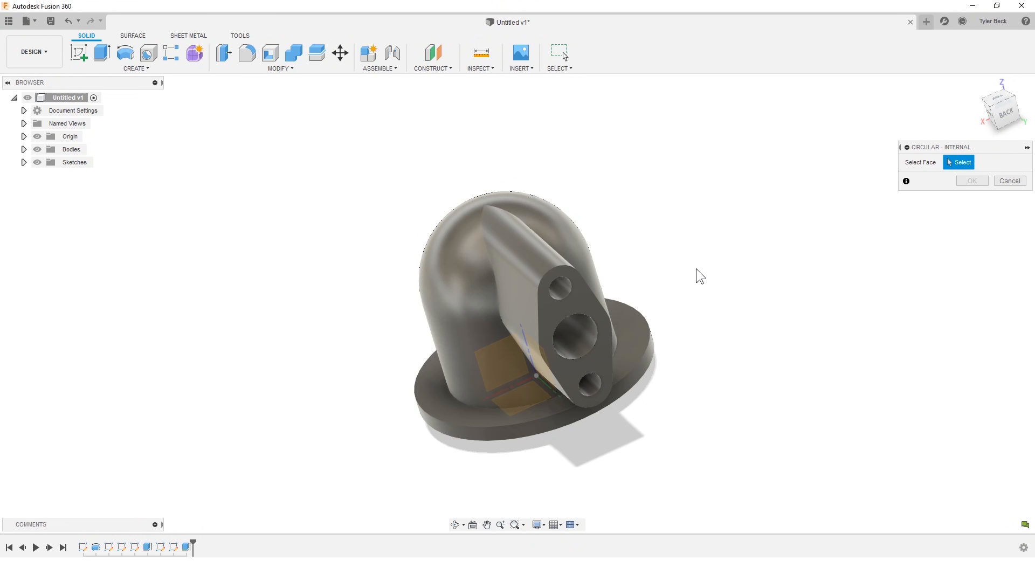
key("Escape")
- Start a Circular Pattern of type Features with the flange extrusion and the three-hole cut as its objects
type("s")
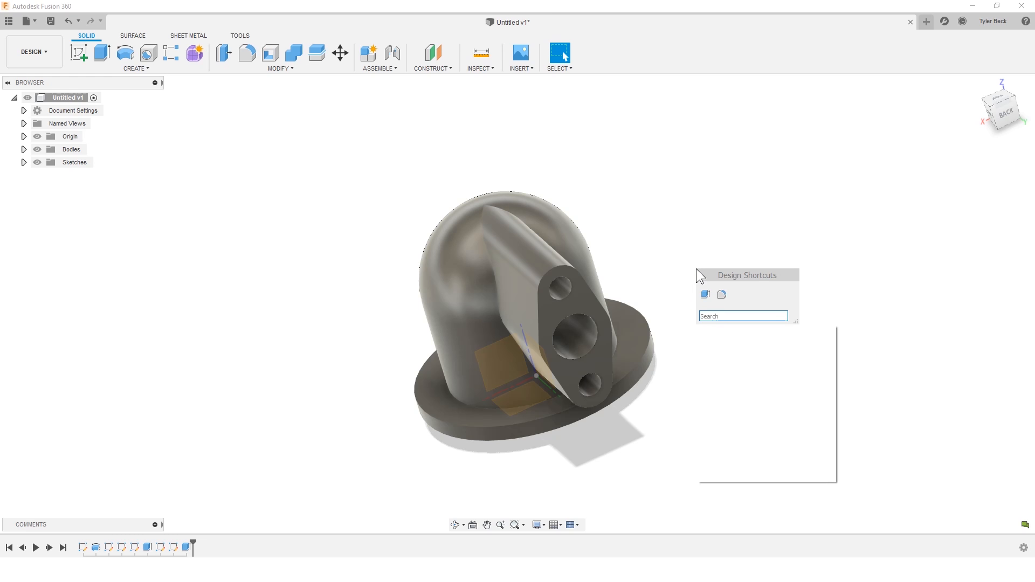
type("circ")
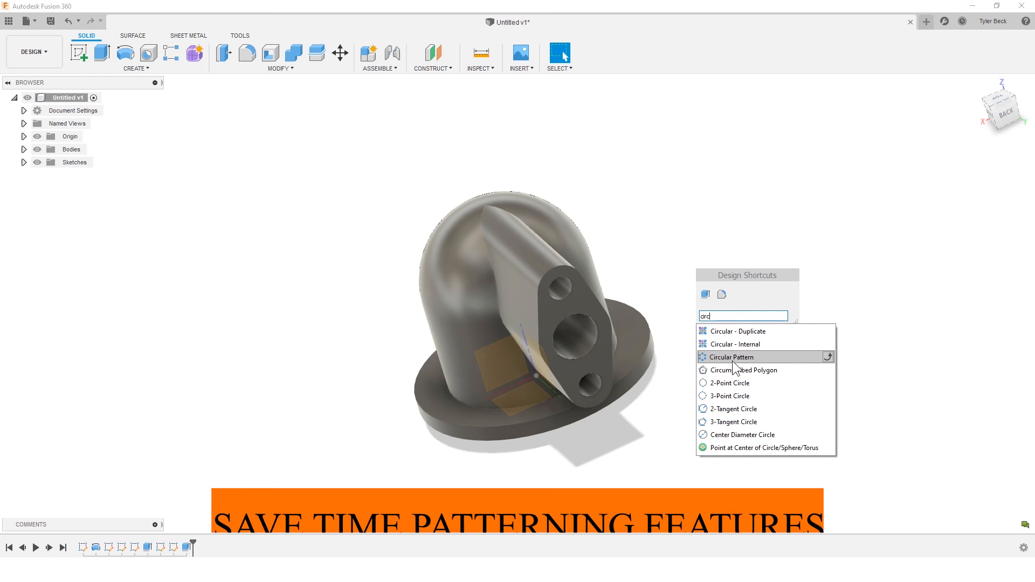
left_click(732, 359)
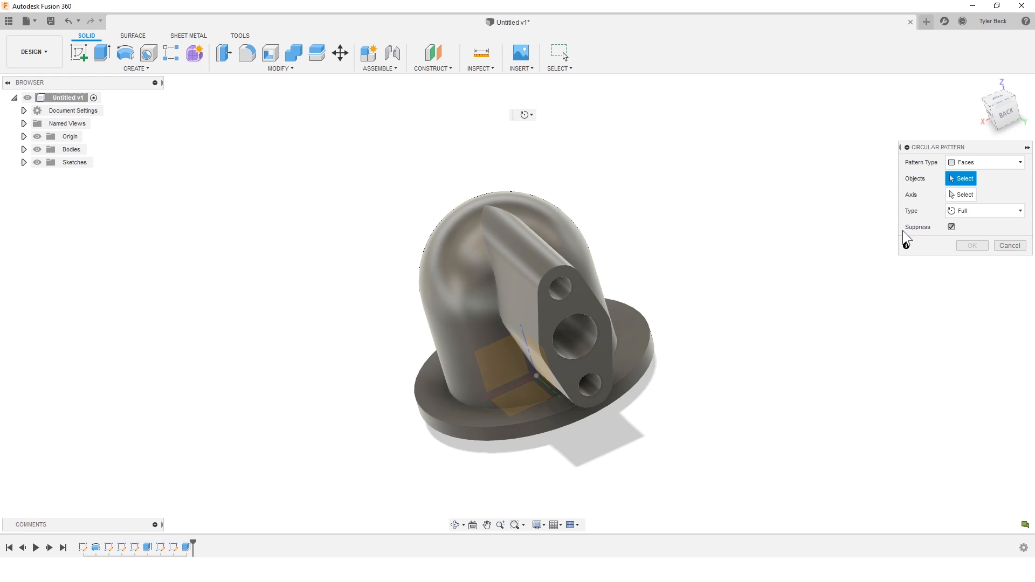
left_click(980, 162)
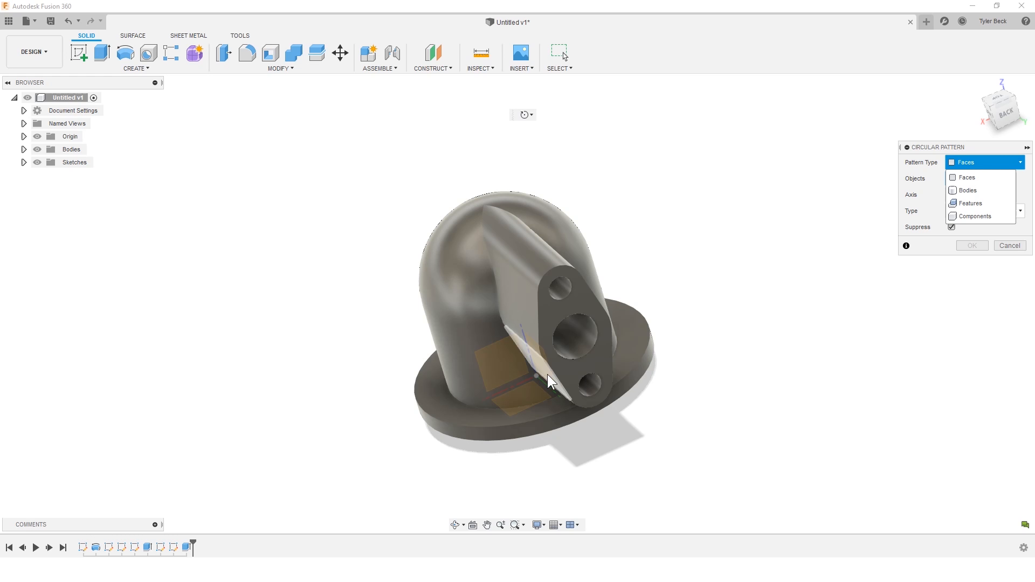
left_click(962, 203)
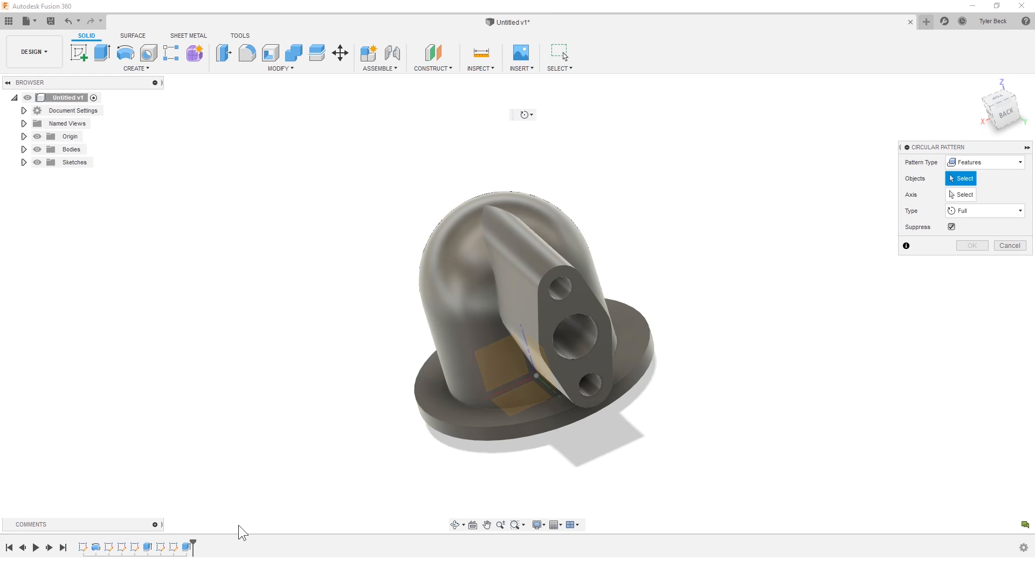
left_click(146, 547)
left_click(186, 547)
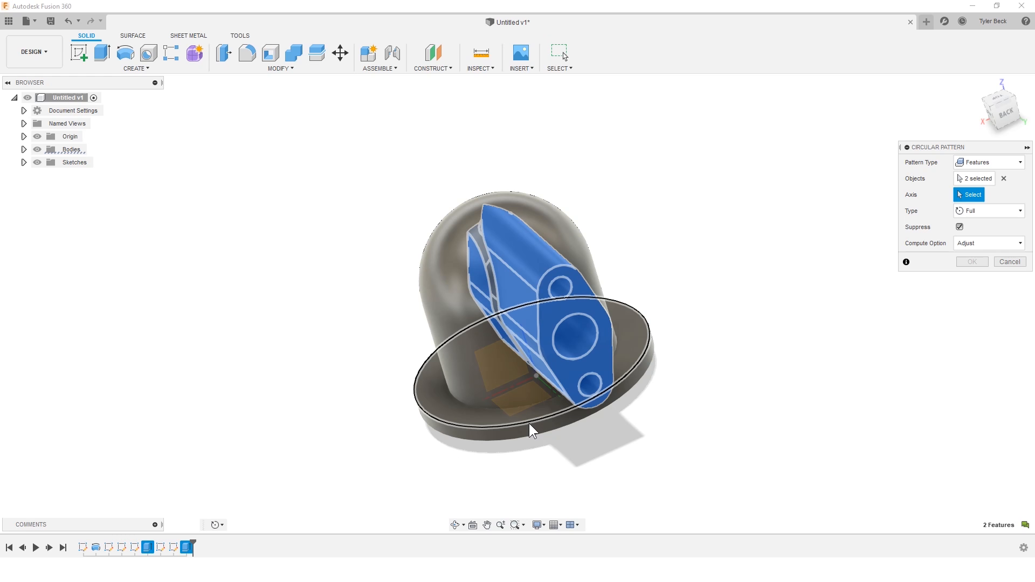
- Choose the vertical Z axis as the pattern axis and set the distribution type to Angle
middle_click_drag(589, 457, 587, 399, "shift")
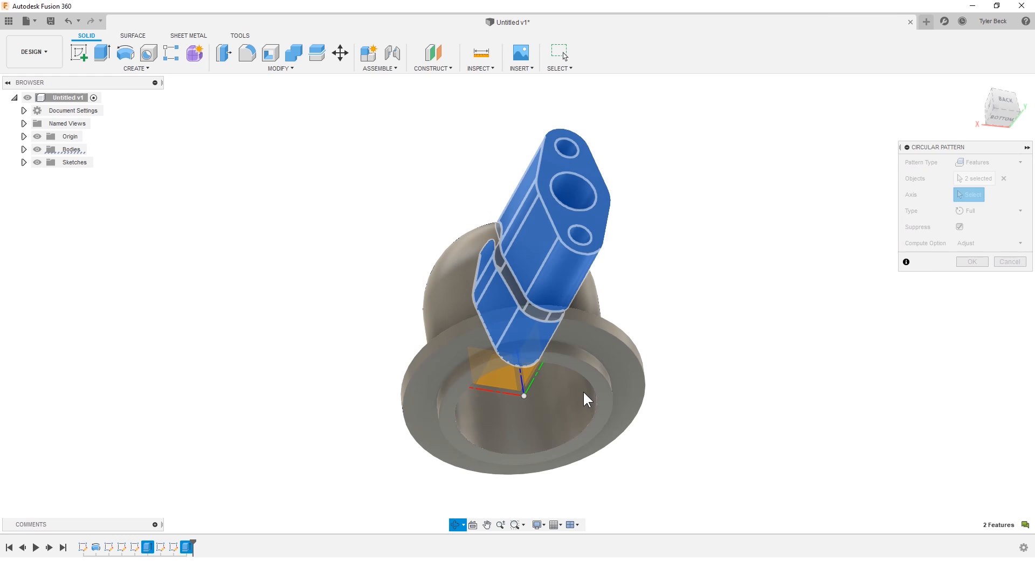
left_click(521, 384)
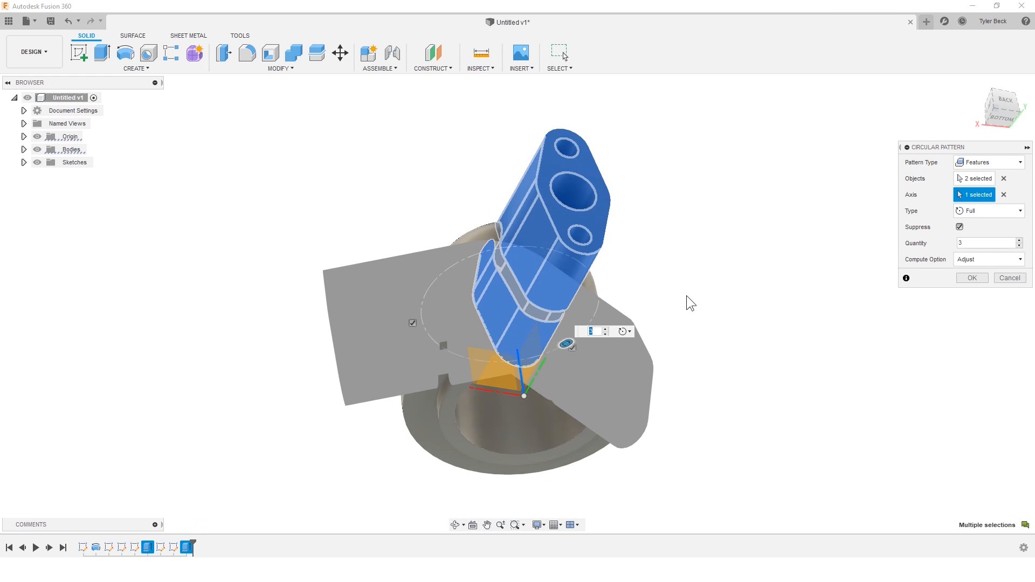
middle_click_drag(694, 309, 715, 381, "shift")
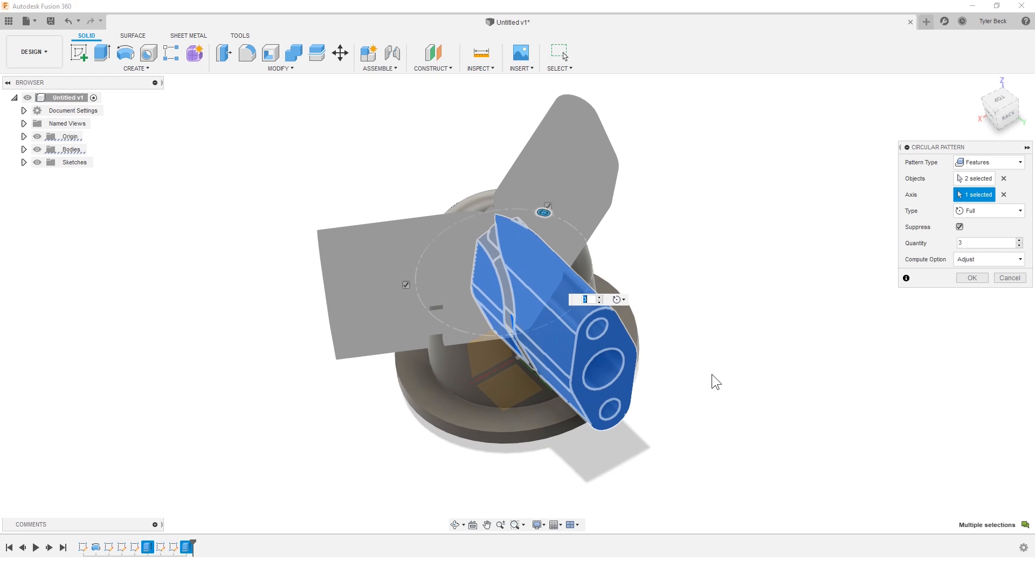
left_click(984, 211)
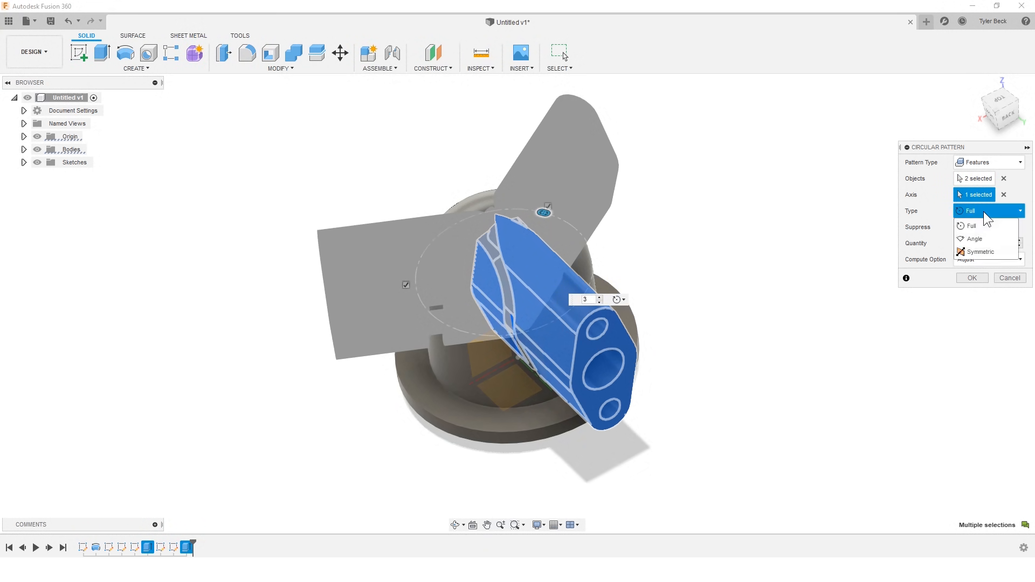
left_click(970, 222)
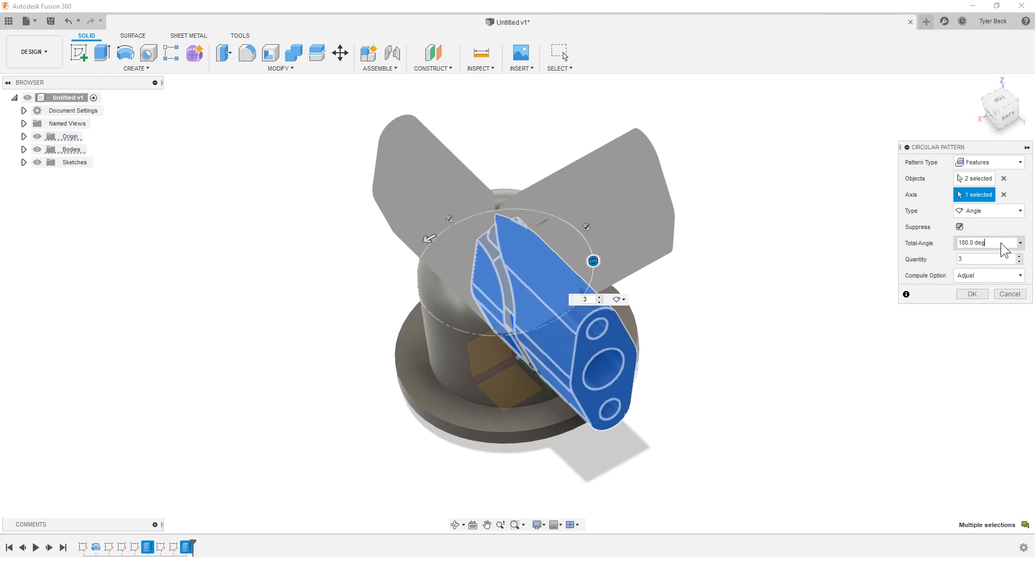
- Set the circular pattern's total angle to 45 degrees and its quantity to 2
type("45")
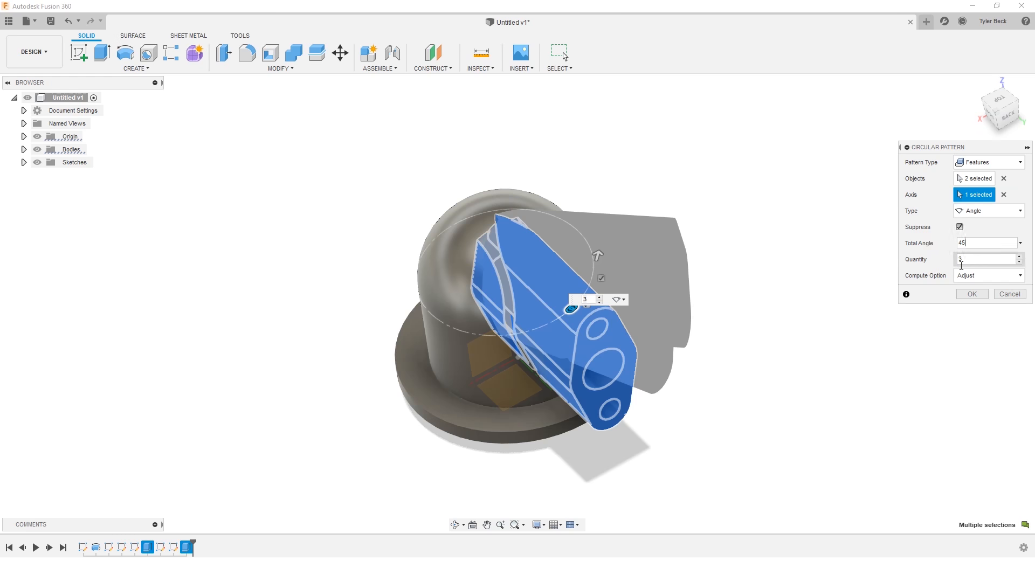
left_click(965, 259)
key("BackSpace")
type("2")
- Reverse the pattern direction with a total angle of -45 degrees and create the pattern
key("shift+Tab")
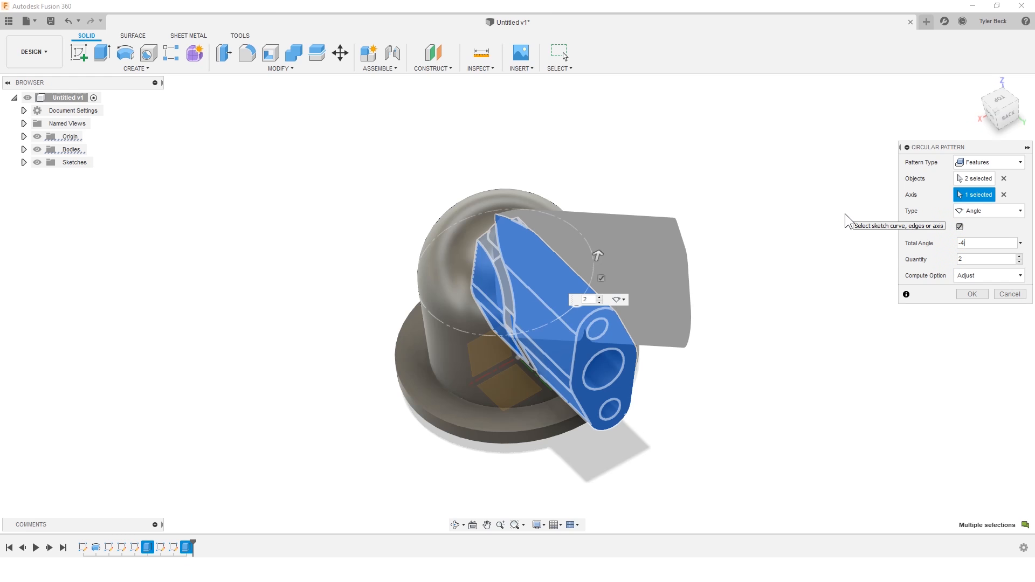
type("-45")
key("Return")
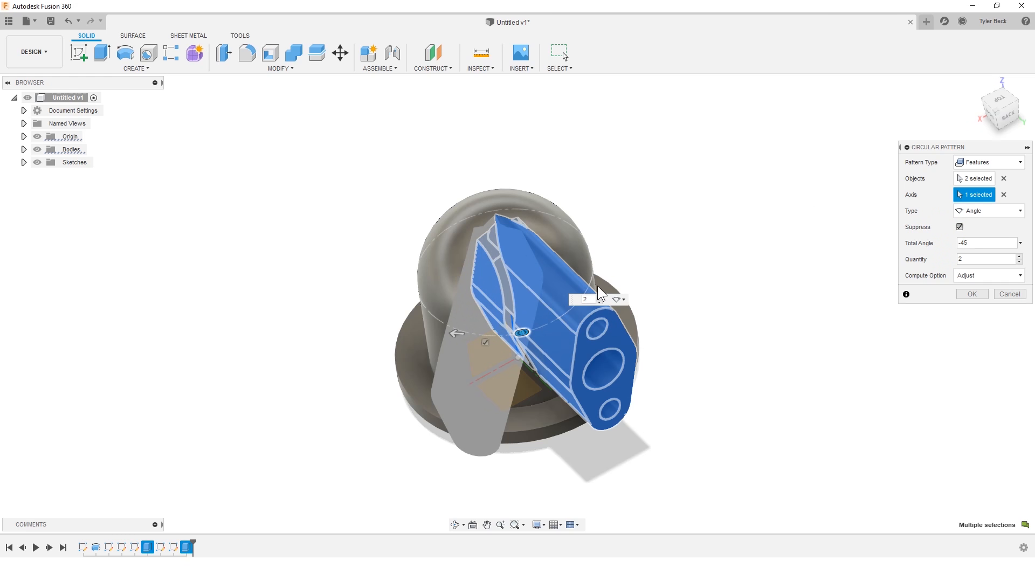
middle_click_drag(676, 268, 680, 227, "shift")
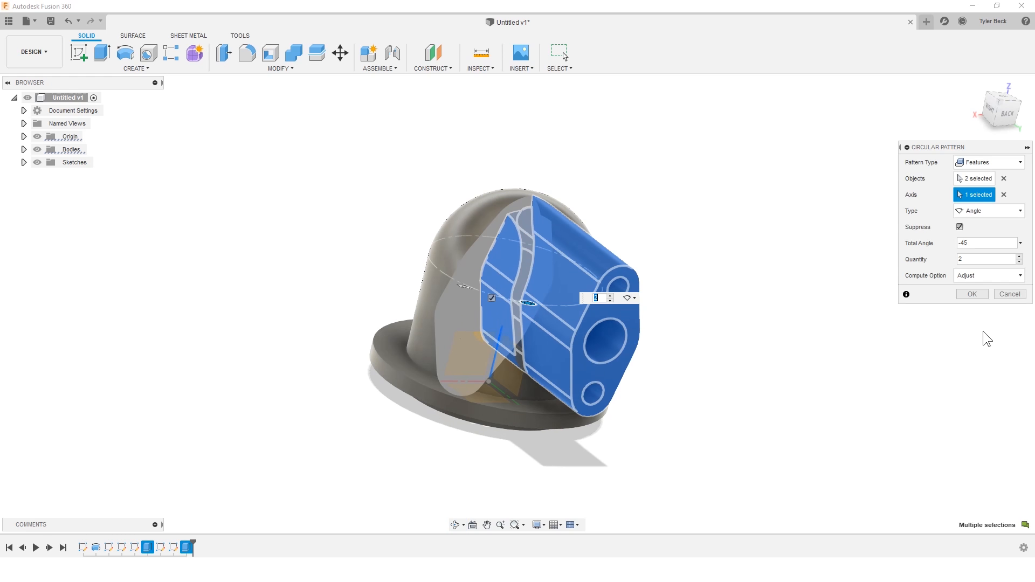
left_click(972, 294)
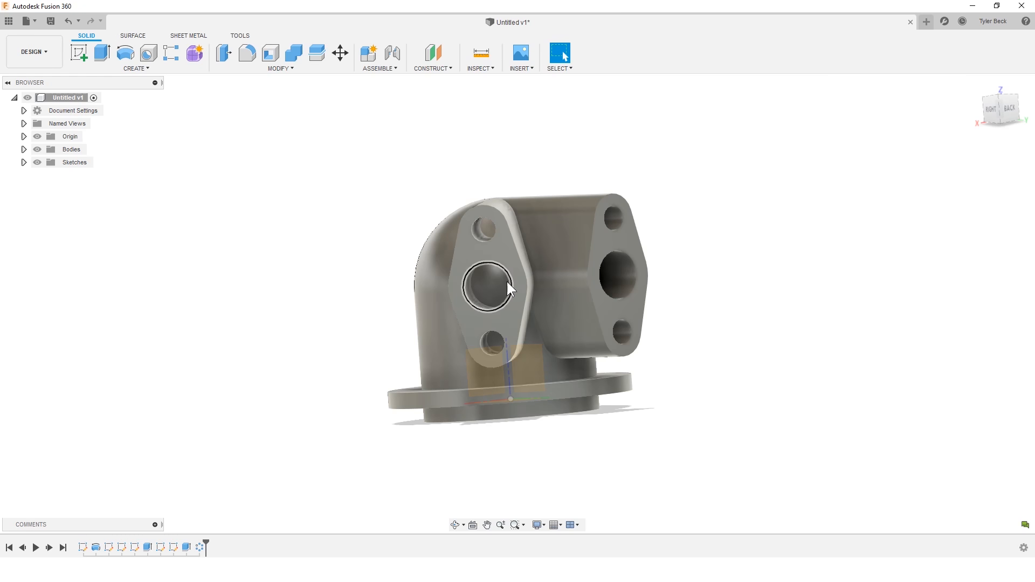
- Edit the circular pattern of the port flange and set its compute option to Adjust
right_click(203, 547)
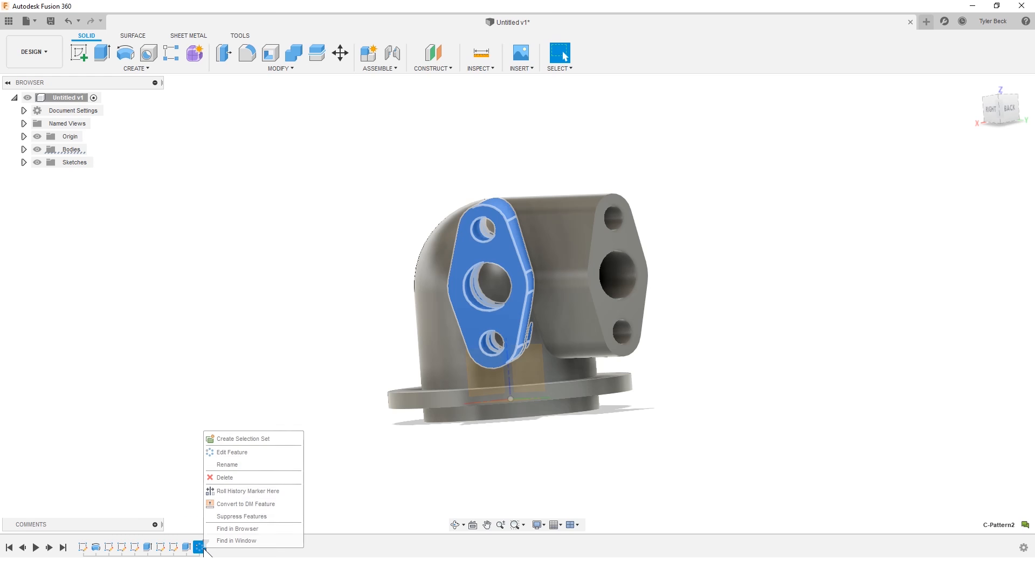
left_click(226, 451)
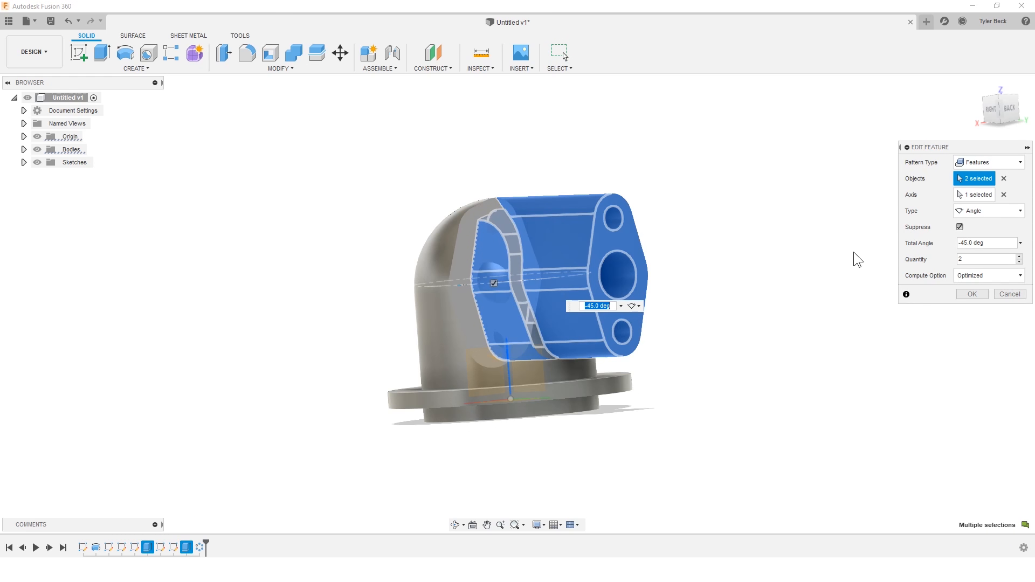
left_click(978, 276)
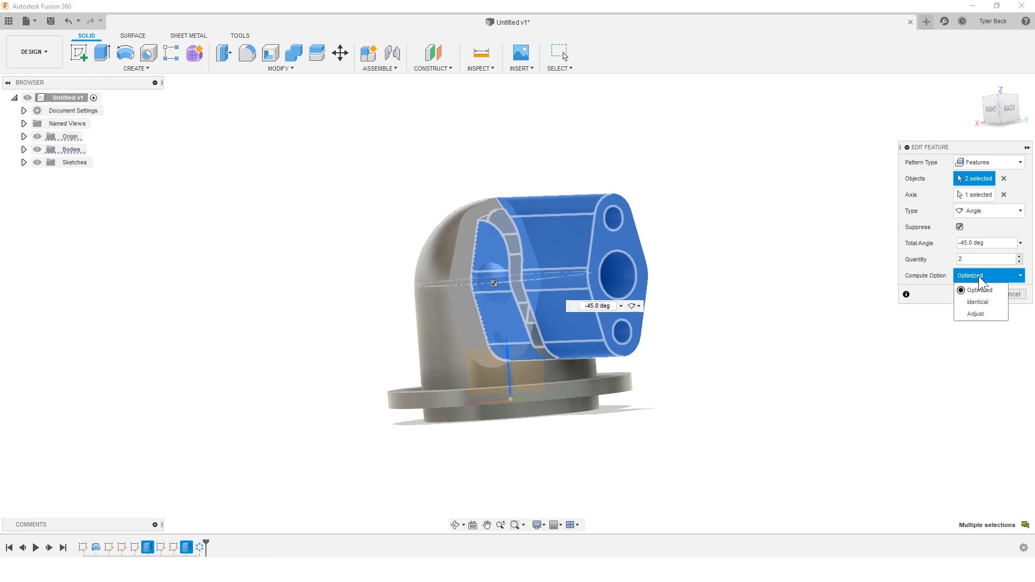
left_click(980, 314)
left_click(972, 294)
- Examine the patterned ports and hollow interior, and check the angled port in Section B-B of the reference drawing
mouse_move(772, 321)
middle_mouse_down("shift")
mouse_move(774, 300)
mouse_move(774, 322)
middle_mouse_up("shift")
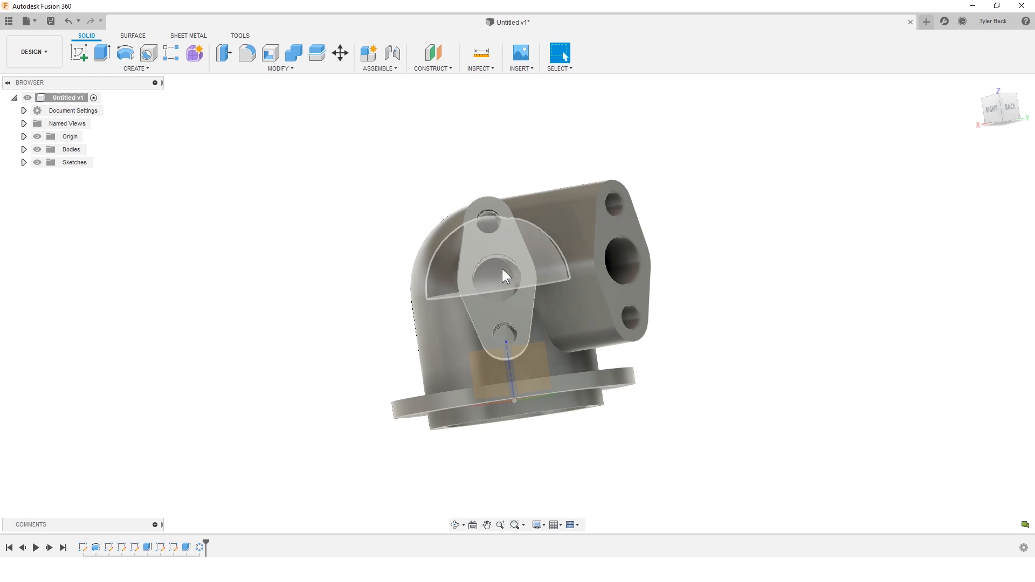
middle_click_drag(557, 357, 550, 383, "shift")
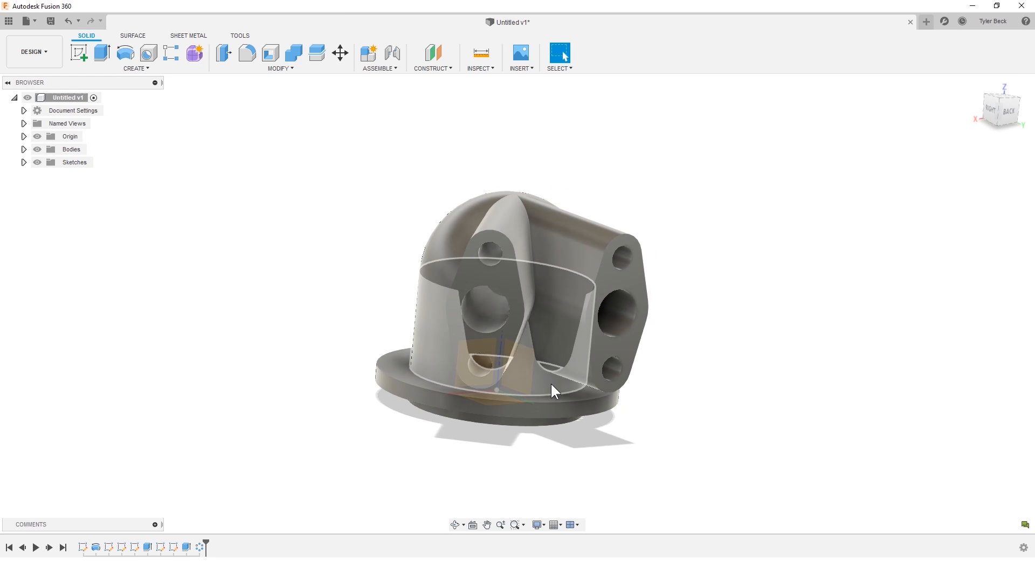
middle_click_drag(420, 434, 470, 328, "shift")
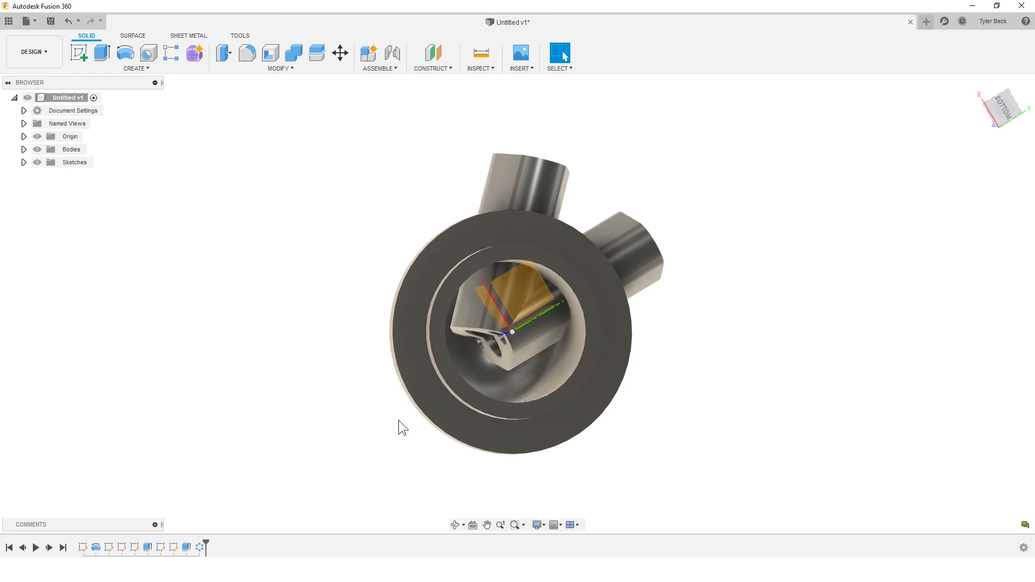
middle_click_drag(399, 419, 380, 530, "shift")
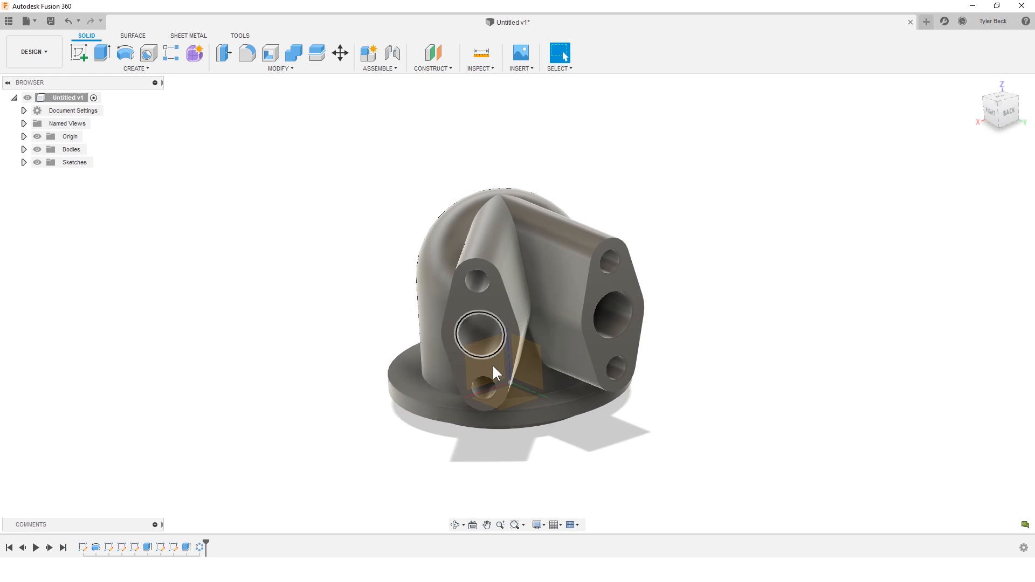
middle_click_drag(404, 390, 440, 396, "shift")
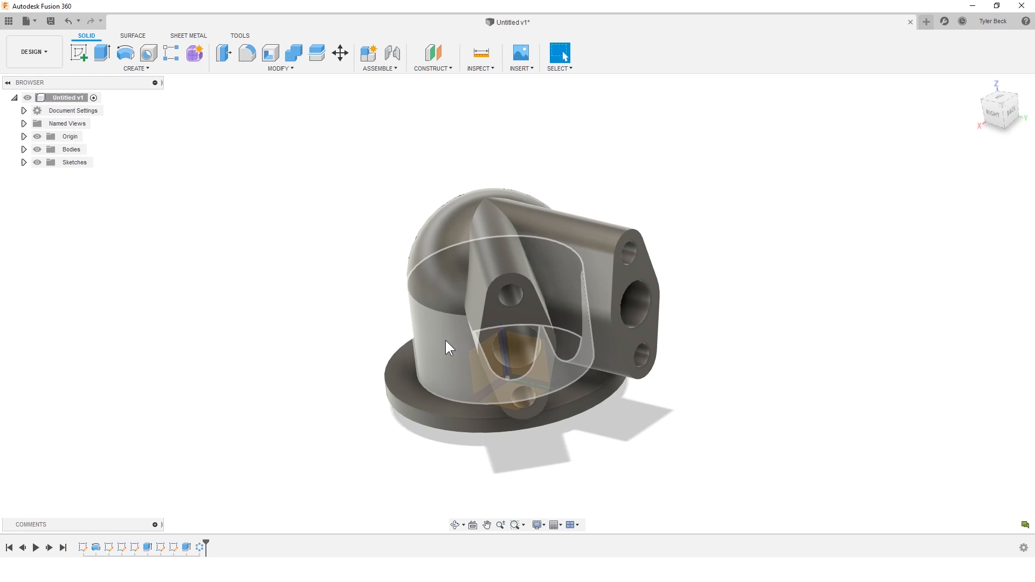
key("alt+Tab")
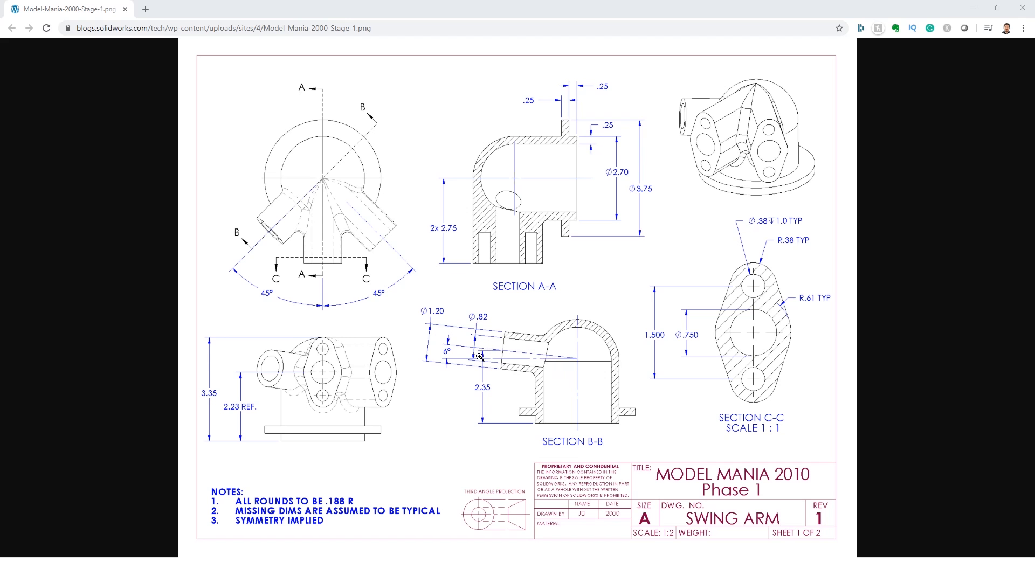
key("alt+Tab")
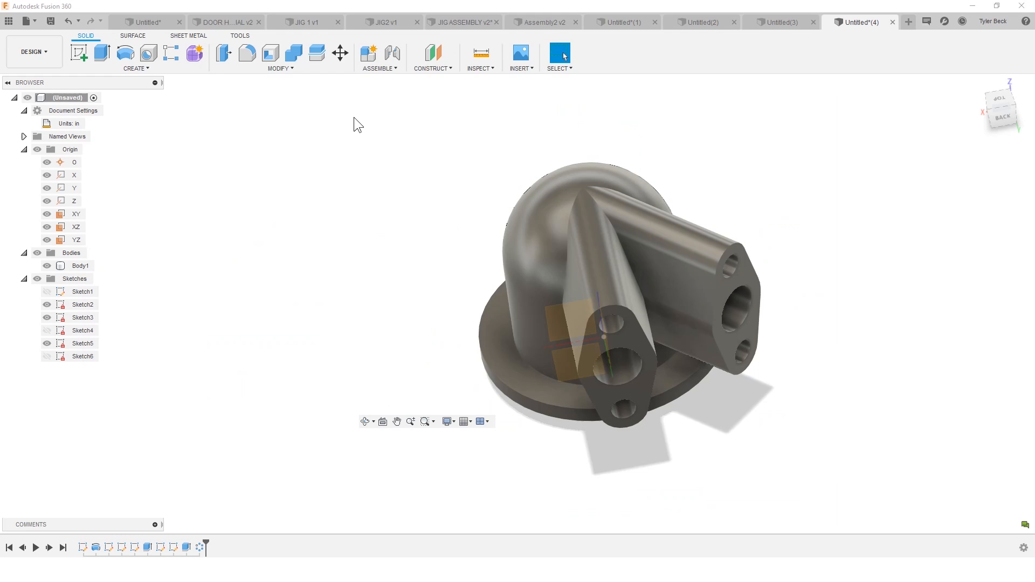
left_click(421, 69)
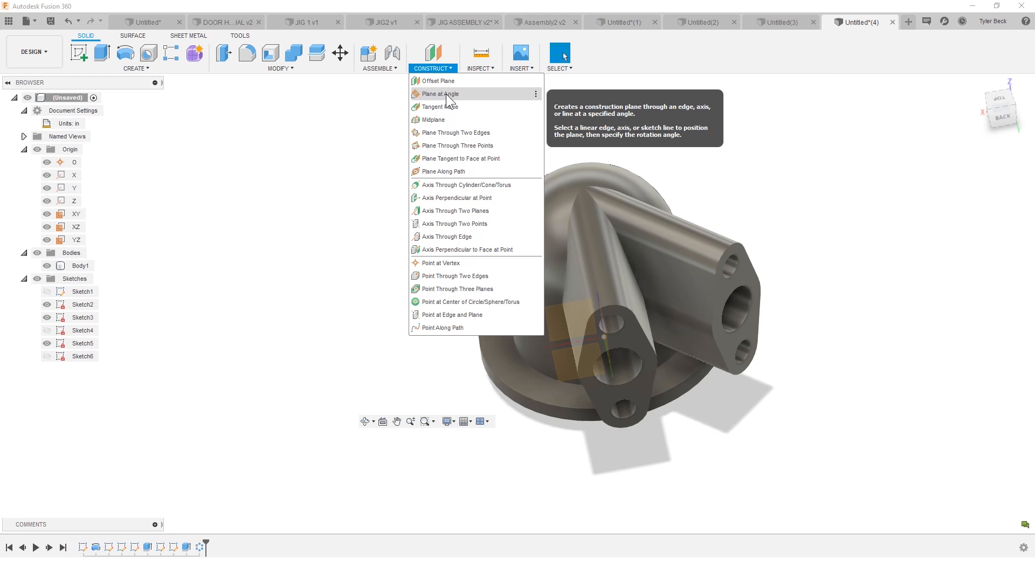
key("alt+Tab")
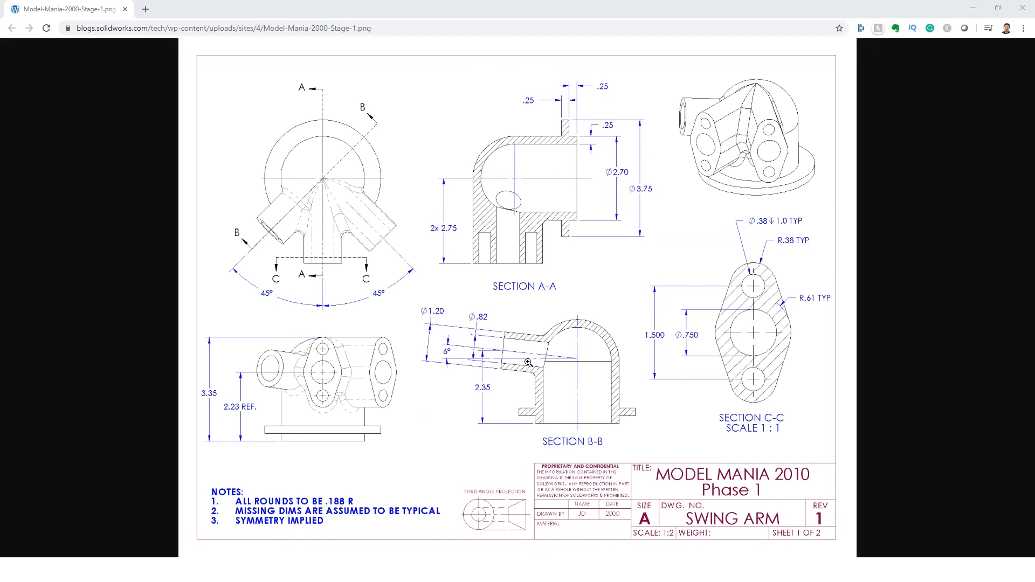
key("alt+Tab")
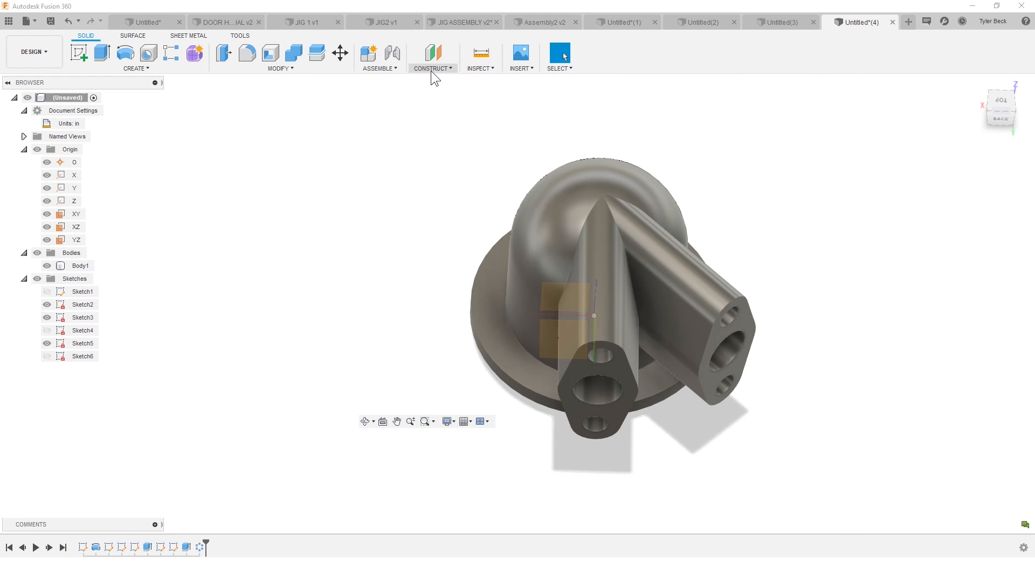
- Create a construction plane at an angle of -45 degrees through the vertical edge at the body's center
left_click(431, 71)
left_click(441, 94)
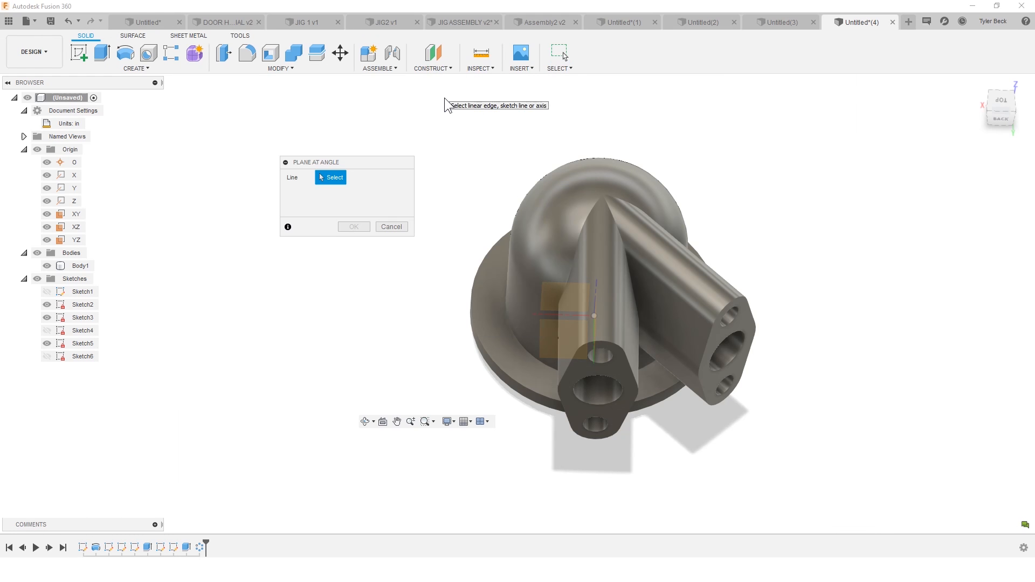
left_click(595, 294)
middle_click_drag(596, 341, 537, 321, "shift")
left_click(360, 193)
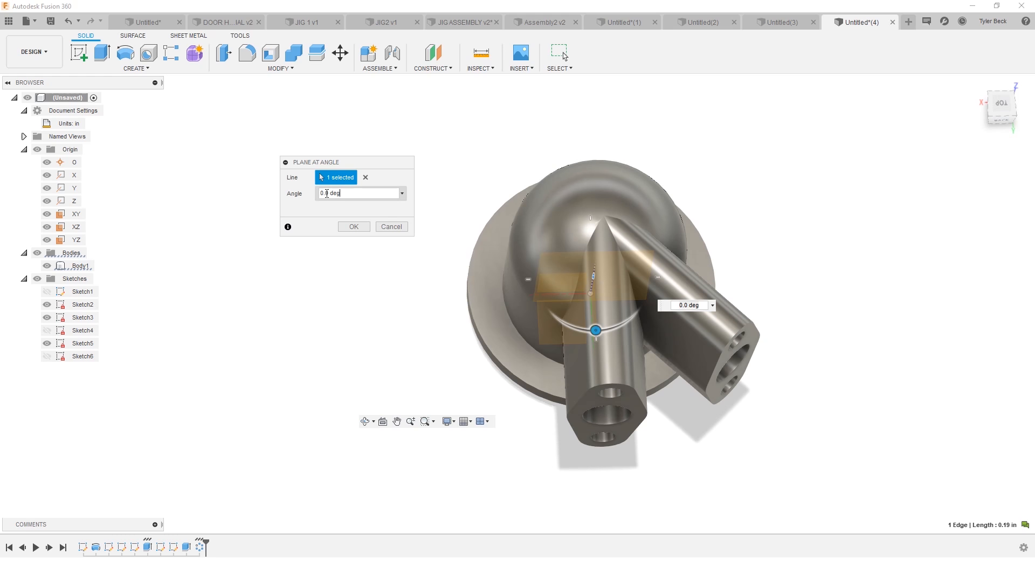
type("45")
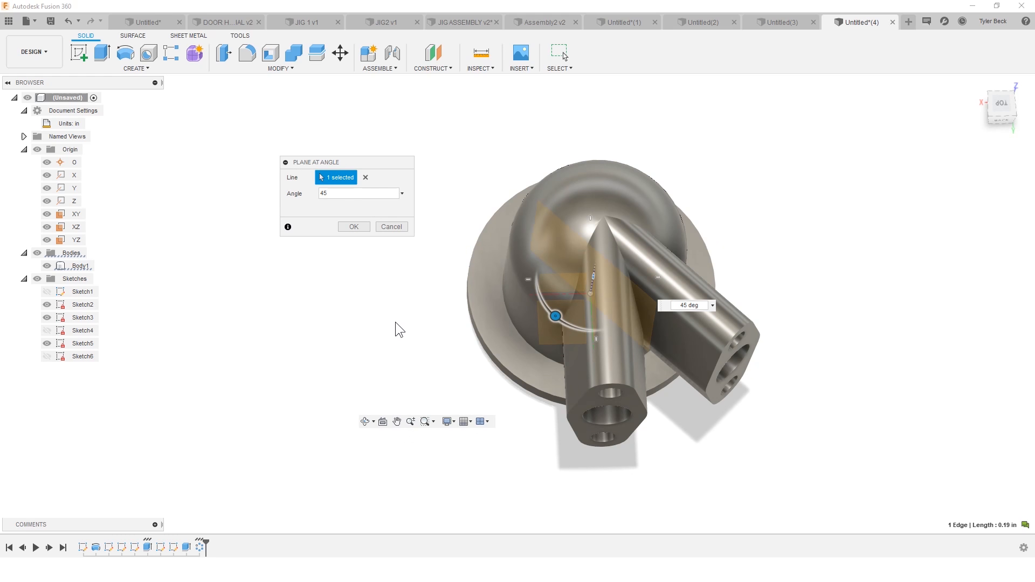
middle_click_drag(437, 309, 432, 335, "shift")
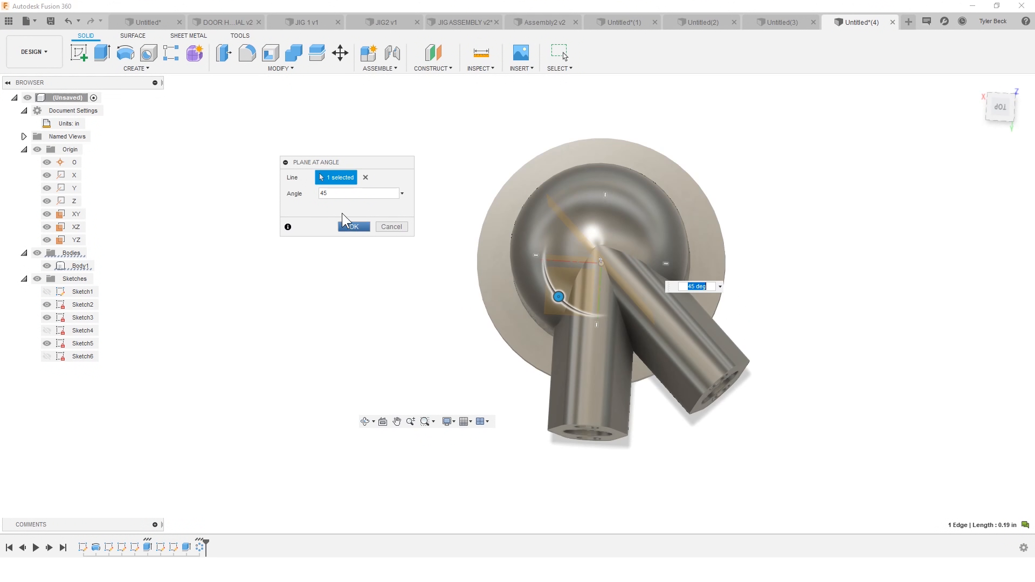
left_click(319, 193)
key("Home")
type("-")
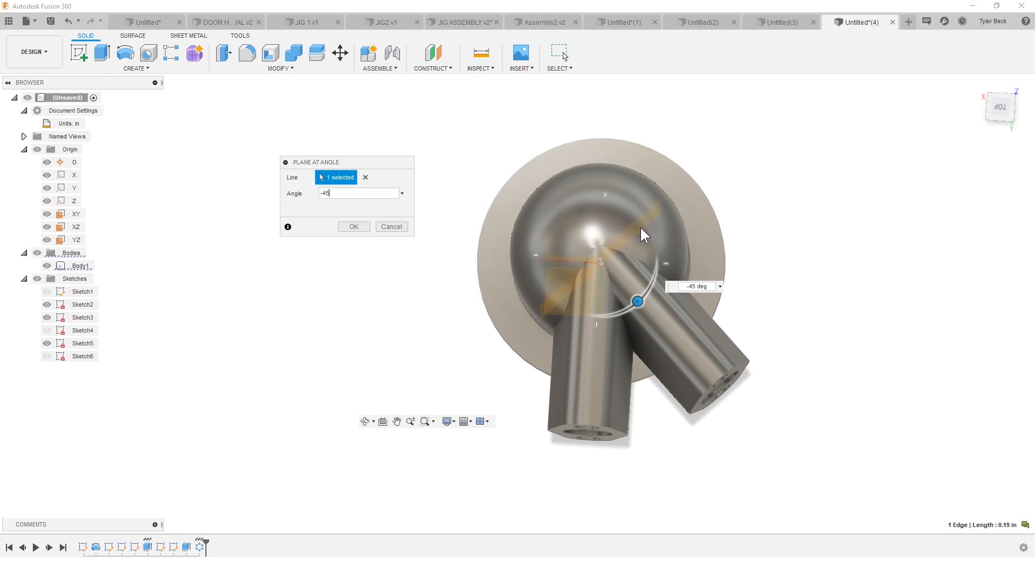
left_click(359, 224)
- Start a sketch on the new angled plane with construction geometry enabled and the body sliced at the sketch plane
middle_click_drag(550, 380, 579, 349, "shift")
left_click(631, 393)
key("s")
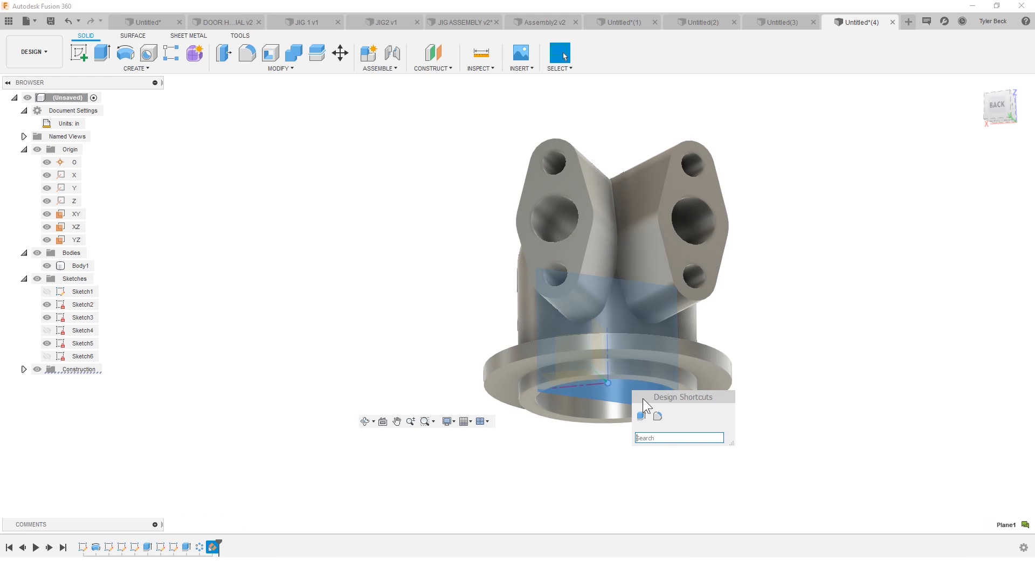
left_click(79, 53)
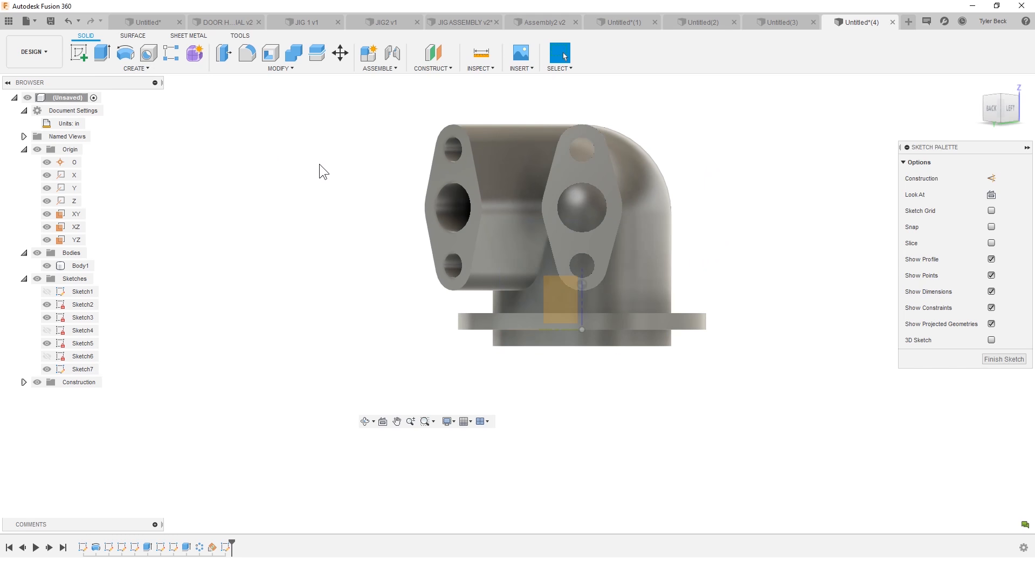
left_click(25, 382)
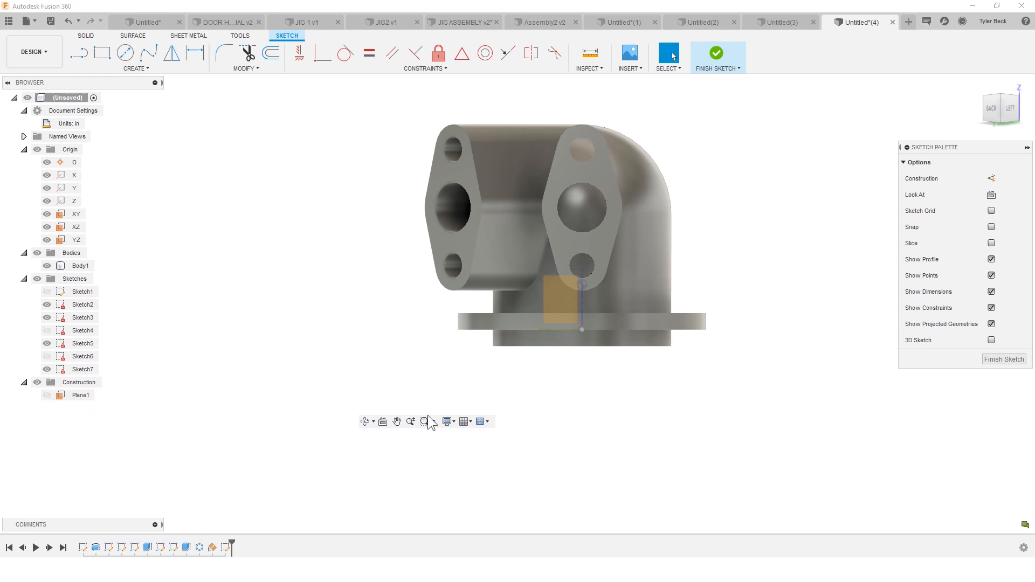
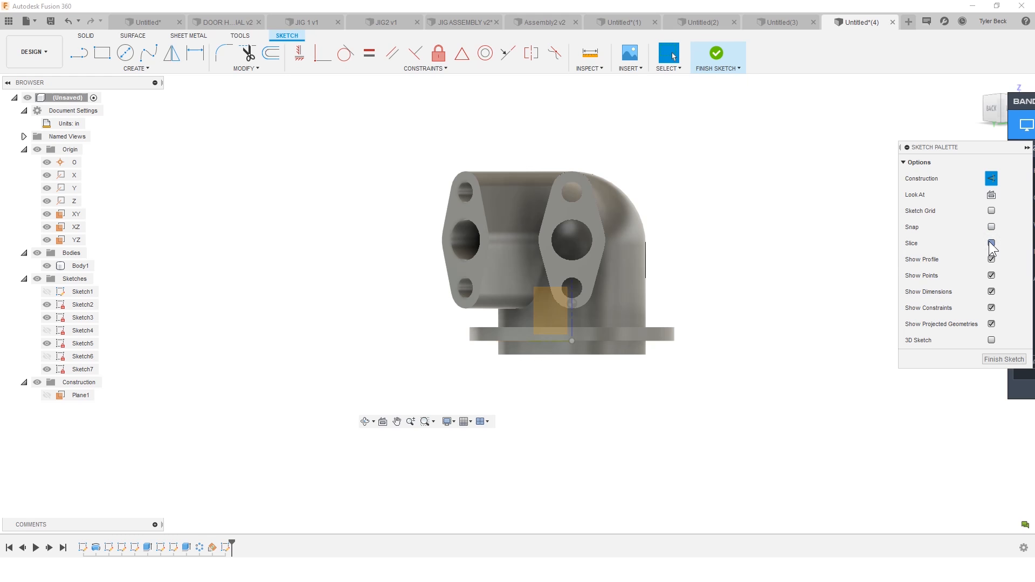
left_click(990, 243)
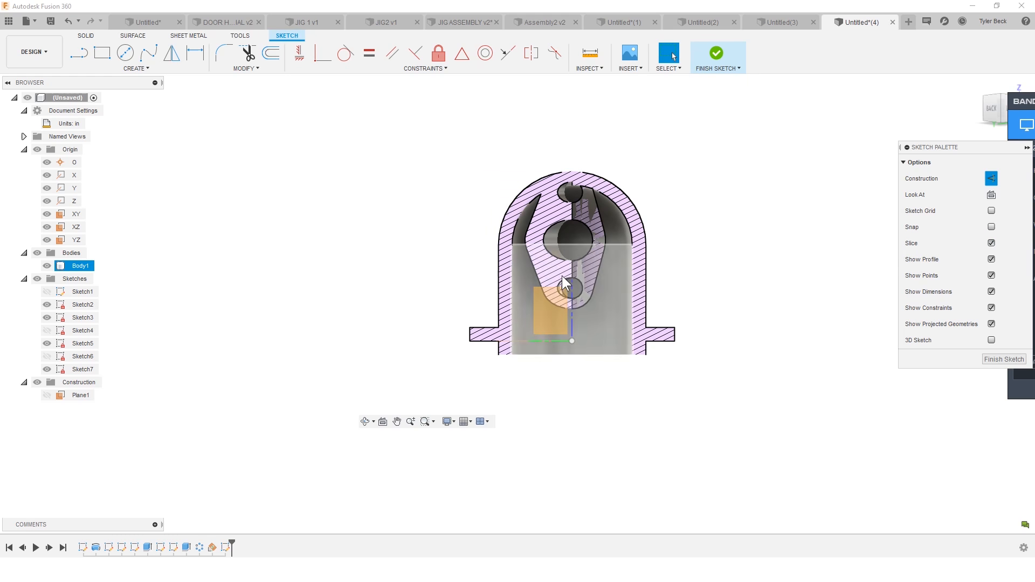
- Sketch a sloped construction line from inside the central bore to a point outside the body, higher than its start
left_click(74, 57)
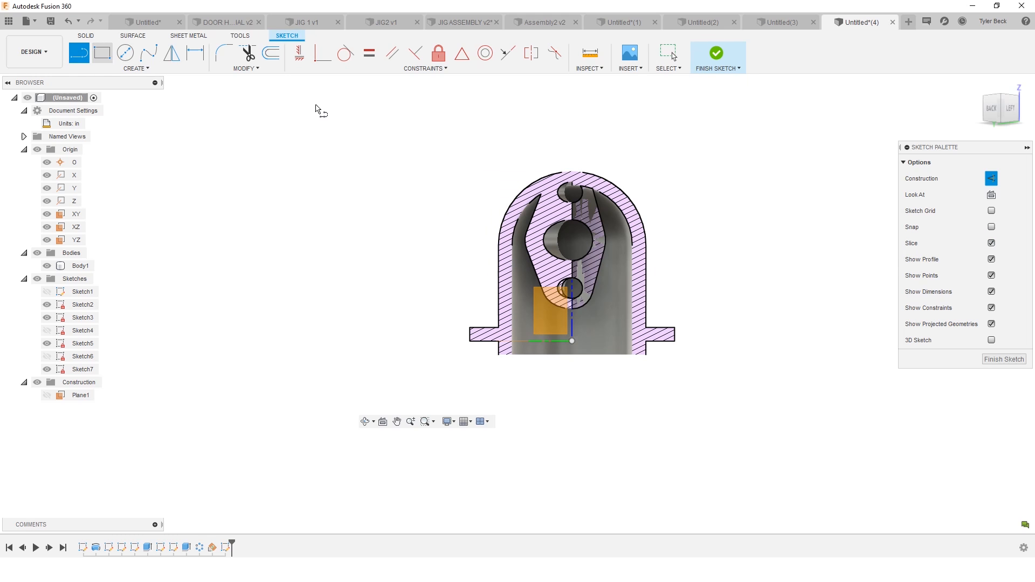
left_click(581, 234)
left_click(351, 182)
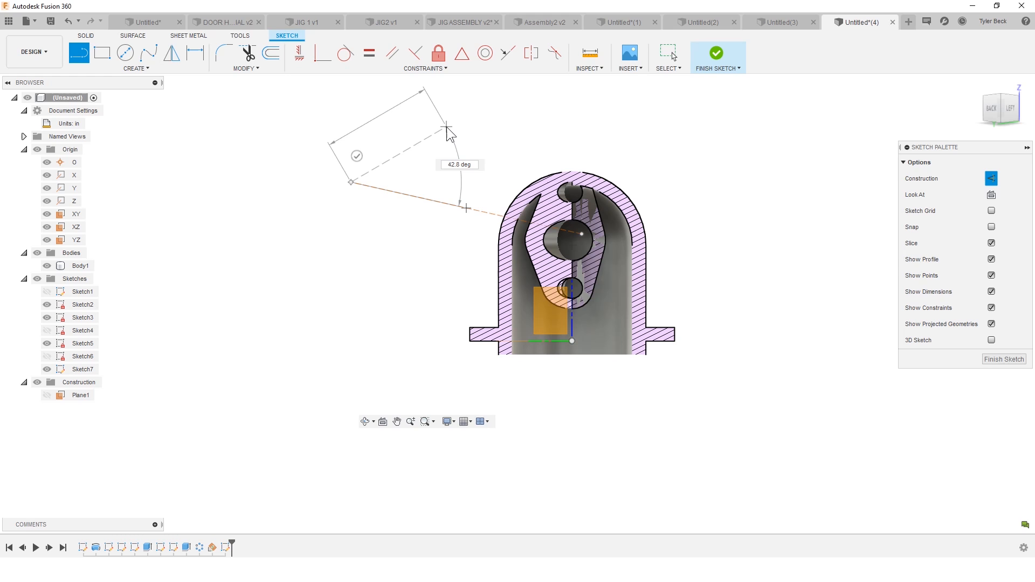
key("Escape")
scroll(447, 209, "up", 2)
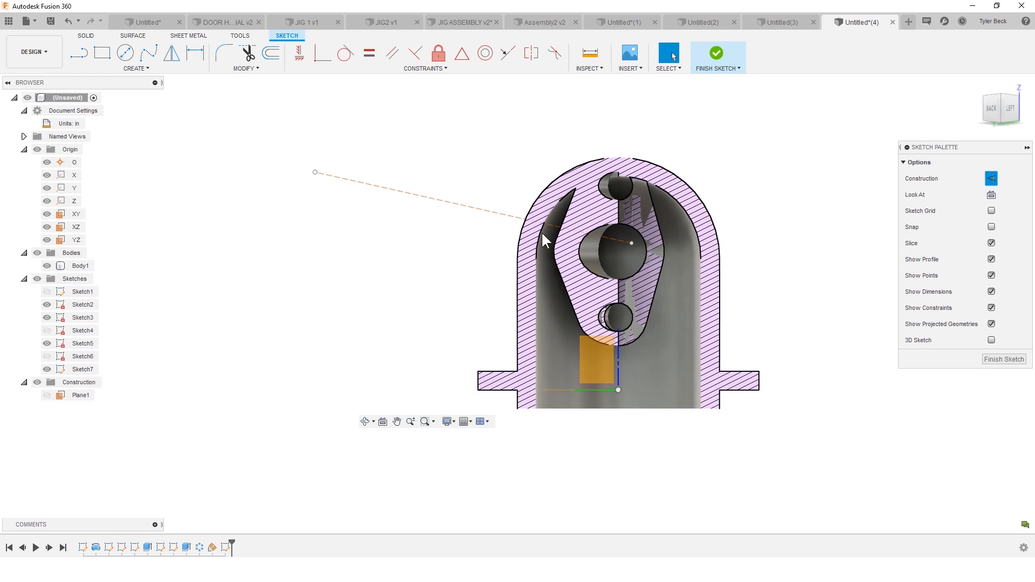
scroll(634, 347, "down", 2)
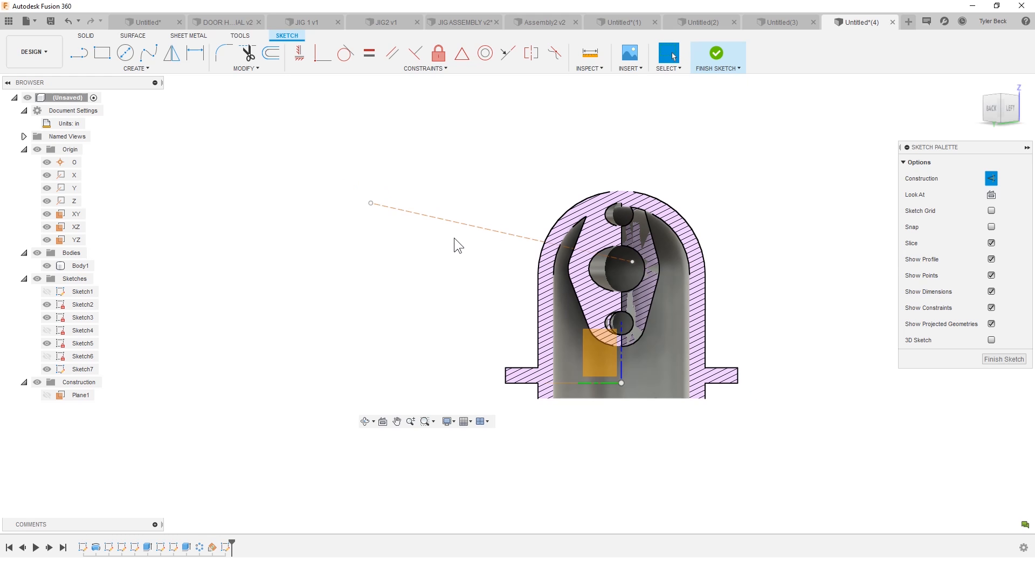
- Dimension the construction line's outer endpoint 2.35 in above the bottom edge of the body
key("d")
left_click(544, 399)
left_click(370, 203)
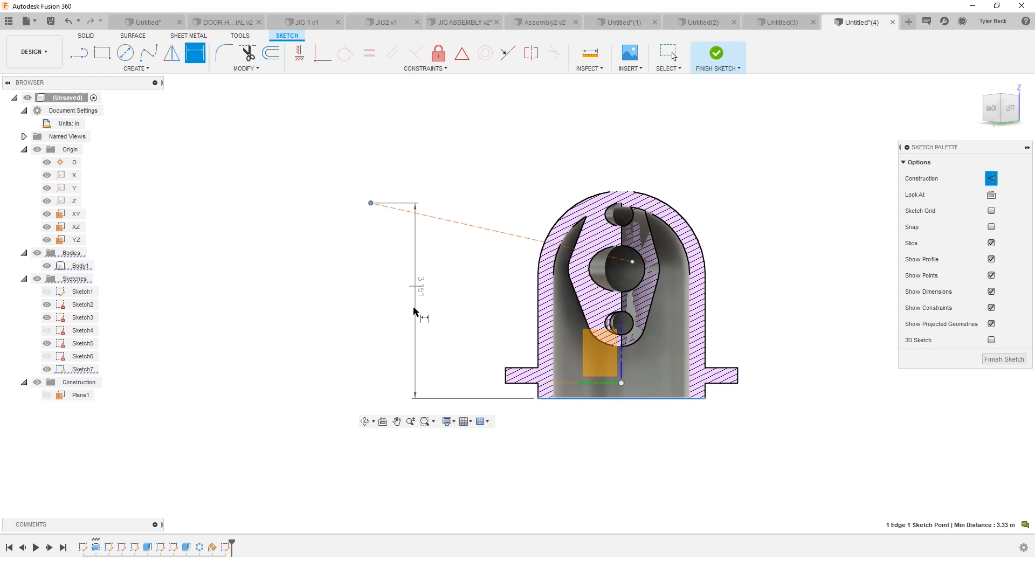
left_click(325, 302)
type("2.35")
key("Return")
scroll(522, 311, "up", 2)
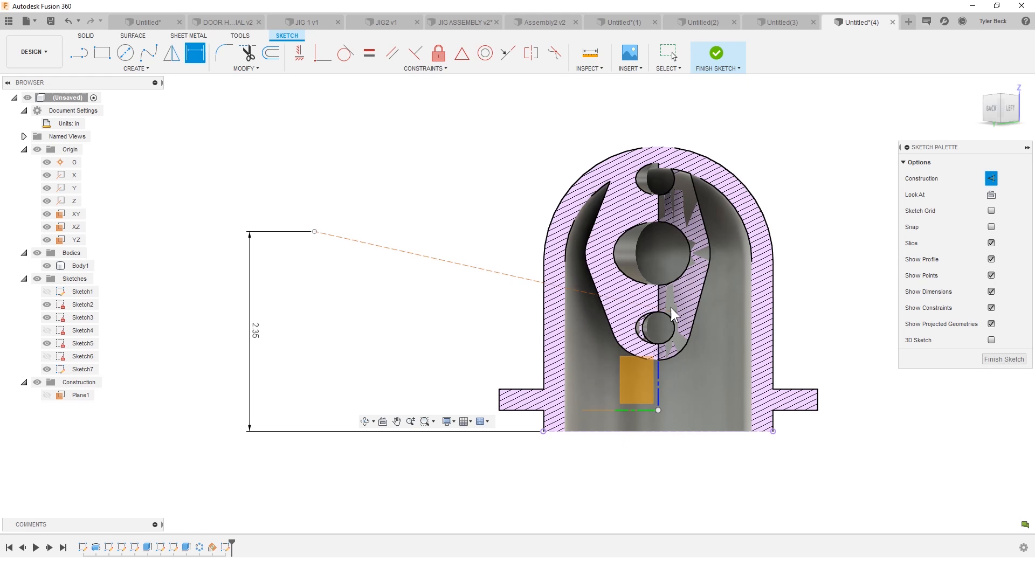
key("Escape")
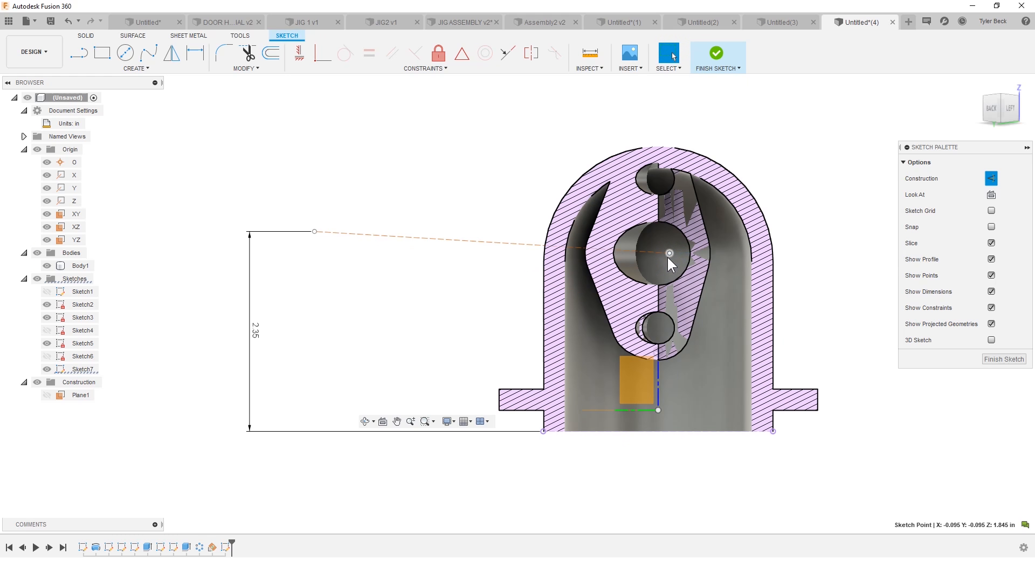
- Try to dimension the angle between the sloped construction line and the horizontal edge across the sliced body
scroll(667, 255, "up", 2)
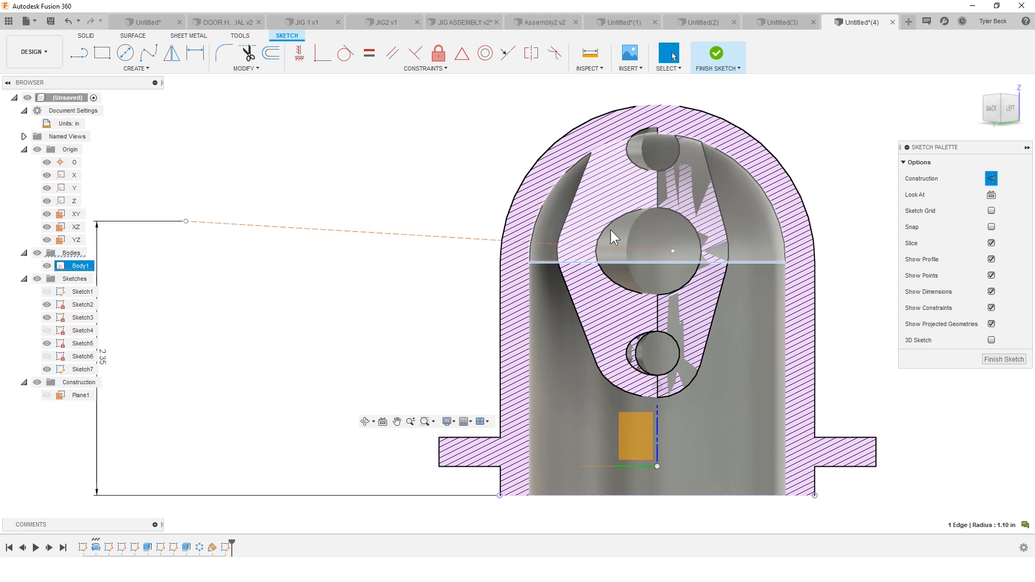
key("d")
left_click(652, 250)
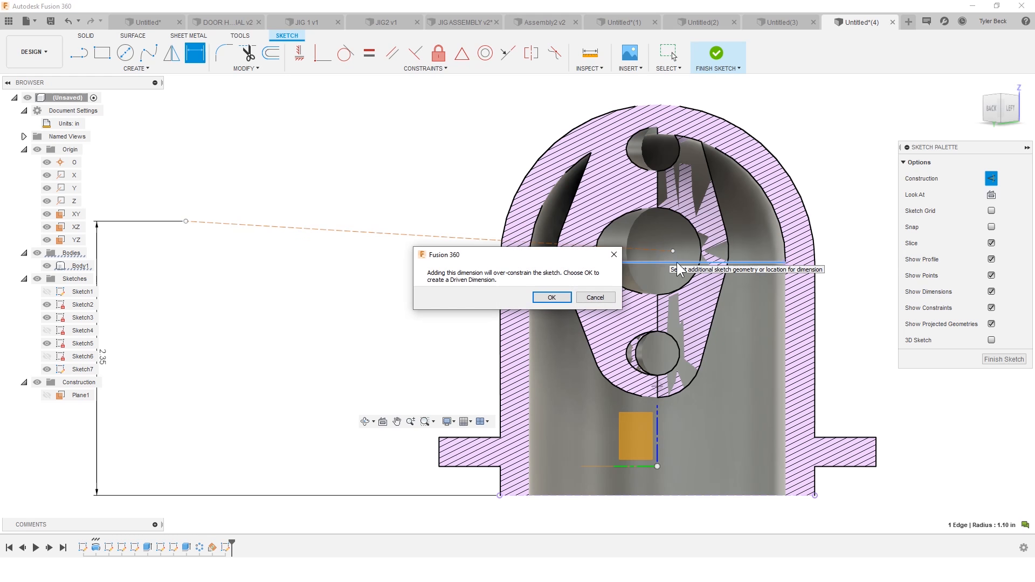
key("Escape")
left_click(672, 261)
left_click(656, 251)
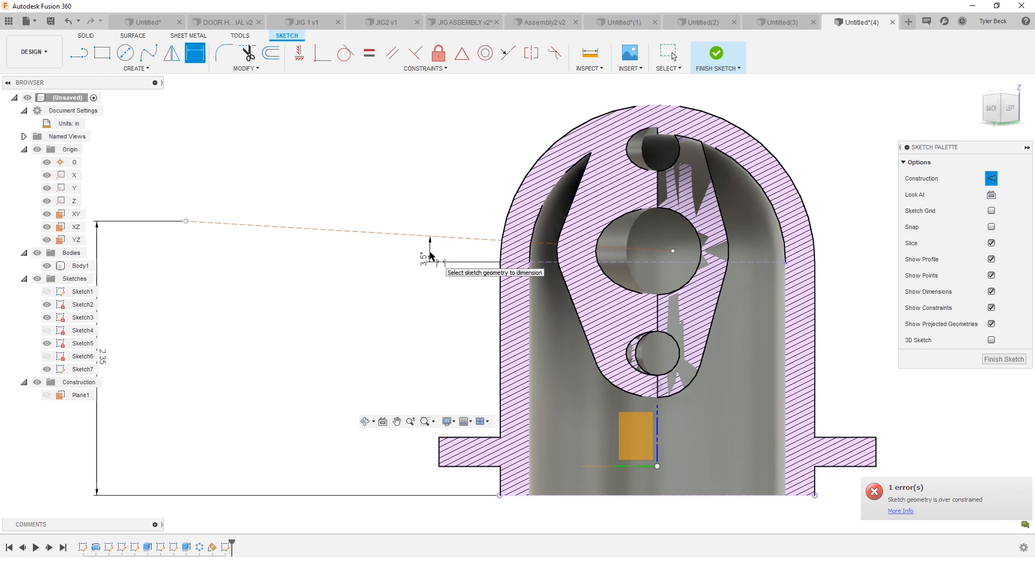
key("Escape")
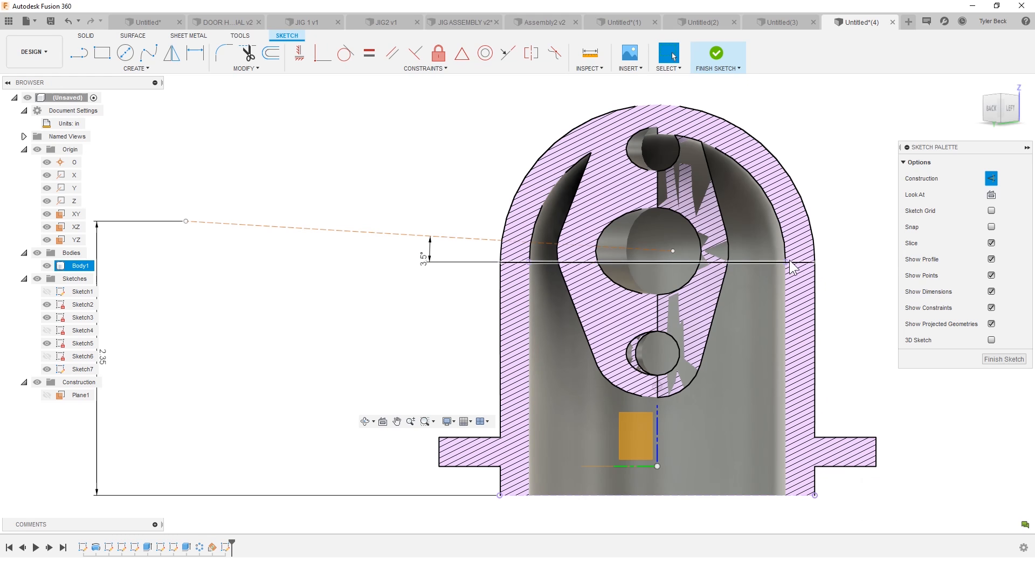
left_click(434, 259)
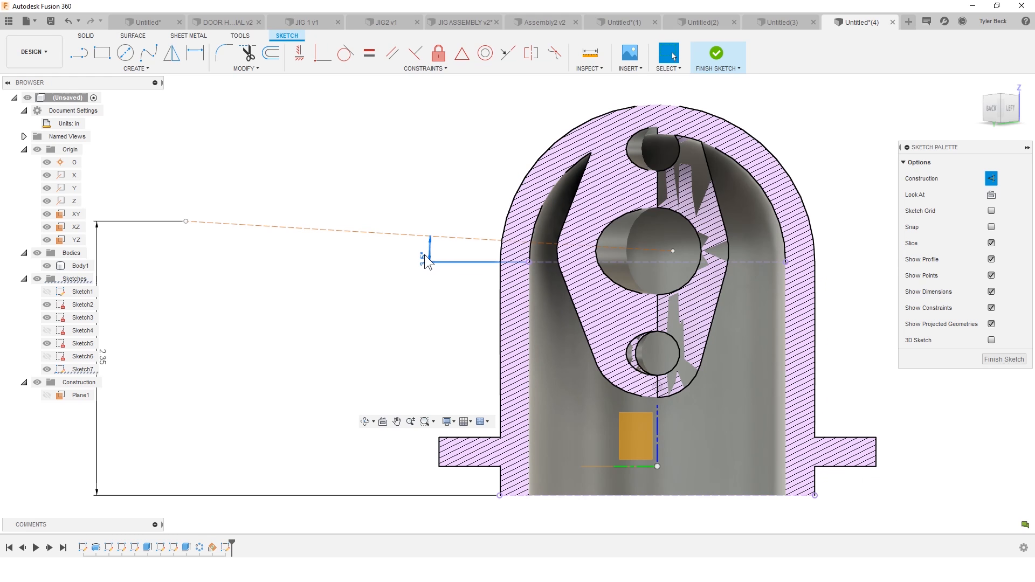
key("Delete")
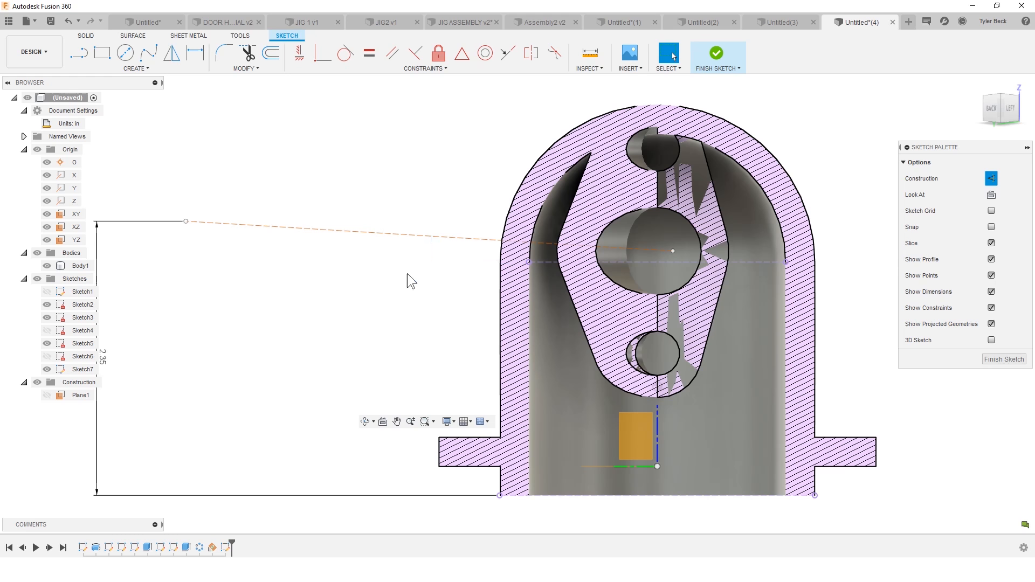
- Sketch a horizontal construction line from the body's center axis to outside the wall, and move the sloped line's inner endpoint onto its start
left_click(79, 55)
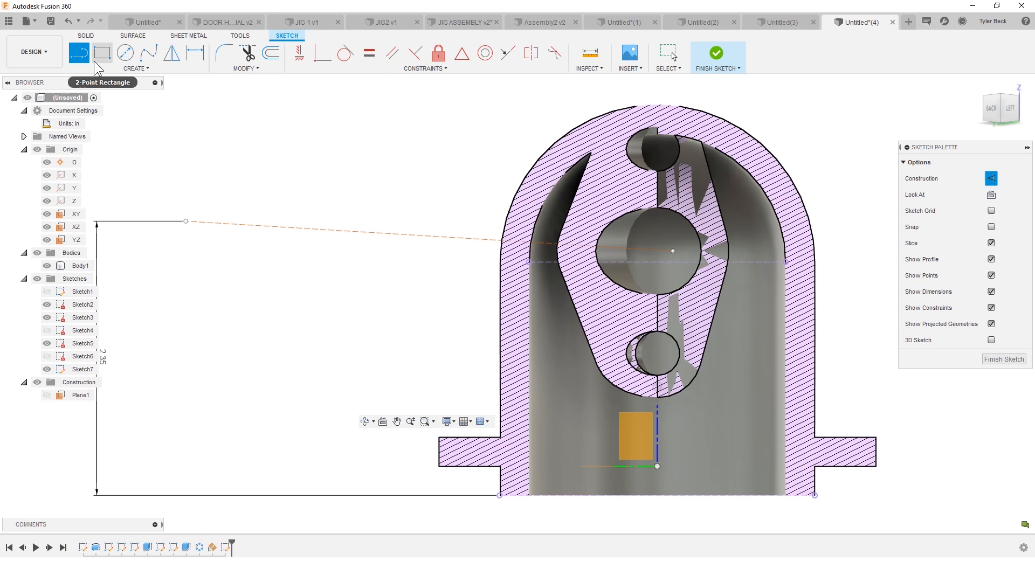
left_click(659, 262)
left_click(420, 261)
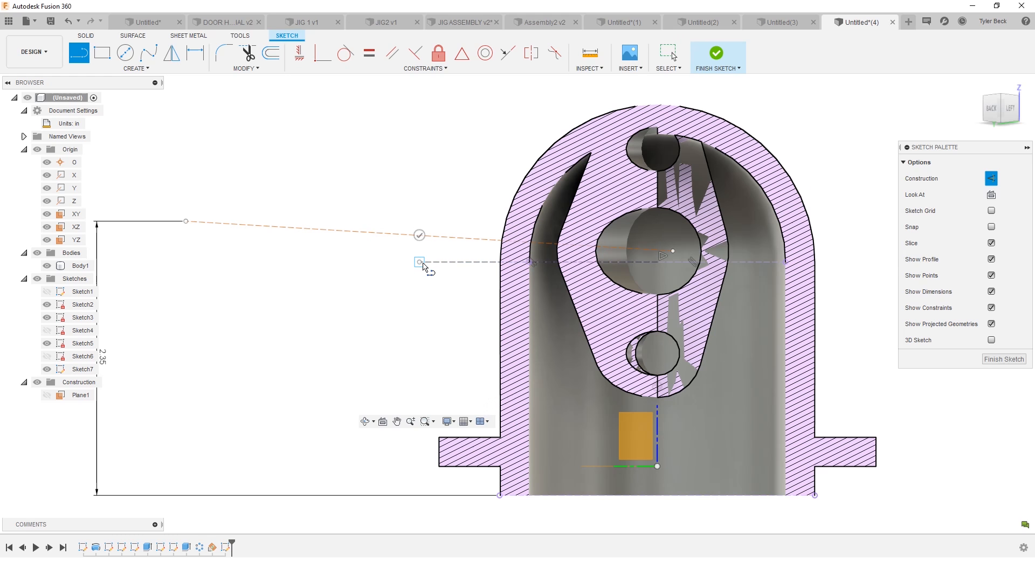
key("Escape")
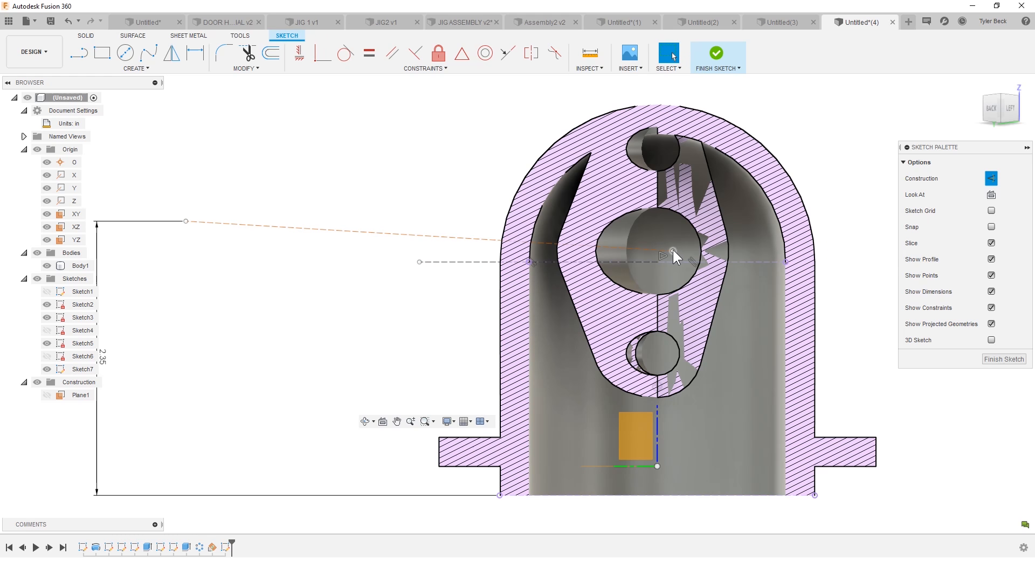
left_click(621, 251)
mouse_move(620, 251)
left_mouse_down()
mouse_move(667, 245)
mouse_move(658, 260)
left_mouse_up()
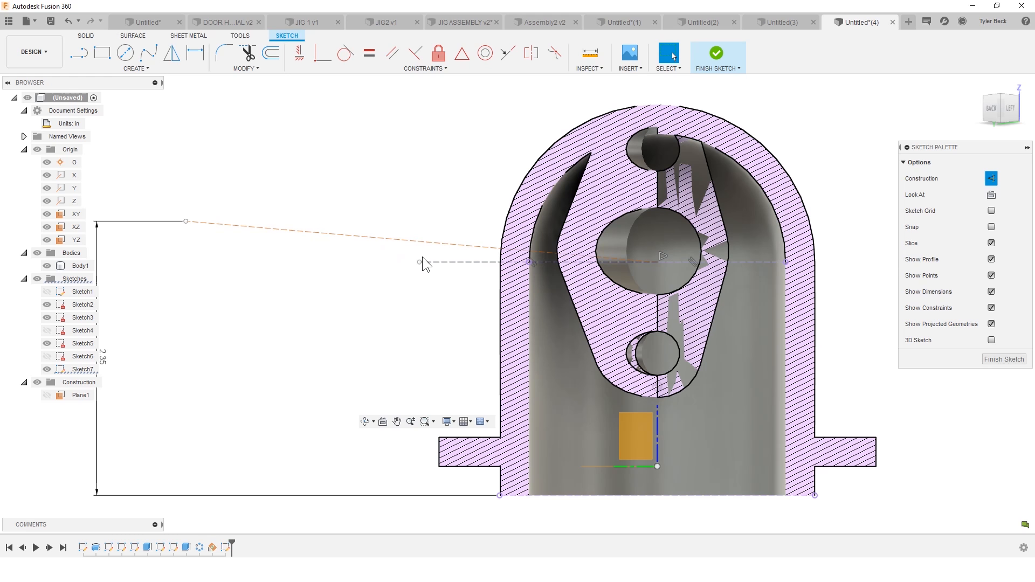
- Dimension the angle between the sloped and horizontal construction lines to 6 degrees
key("d")
left_click(455, 262)
left_click(455, 244)
left_click(445, 252)
type("6")
key("Return")
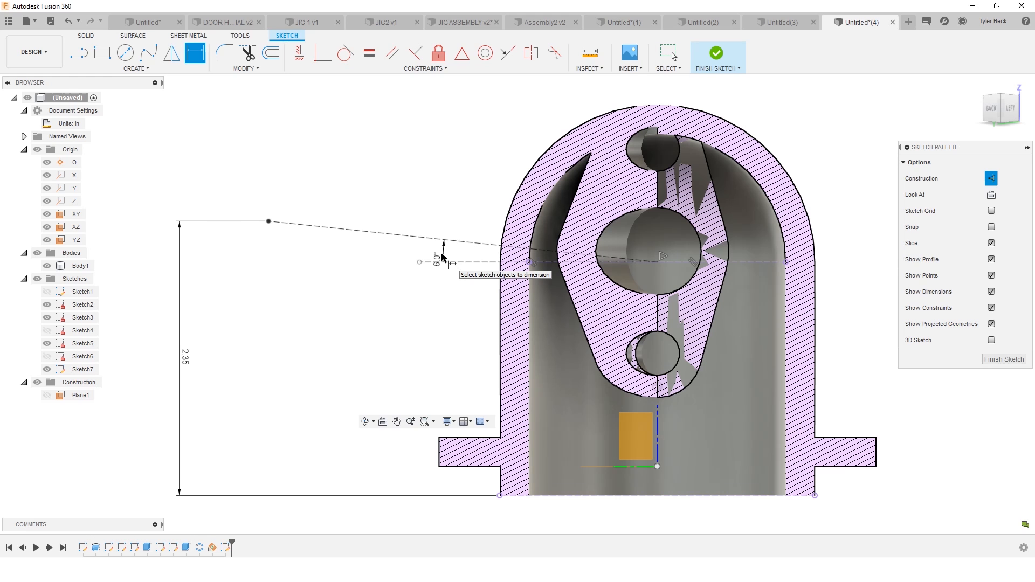
scroll(415, 214, "down", 2)
scroll(414, 214, "up", 2)
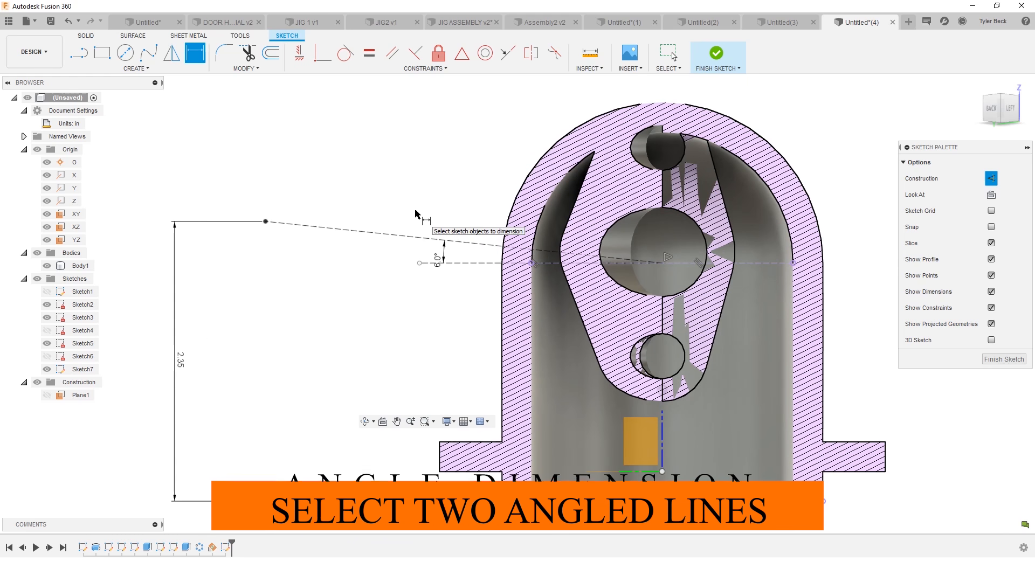
- Sketch a 3-point rectangle about 0.448 in high on the upper side of the sloped line, starting at its inner end
key("Escape")
type("s")
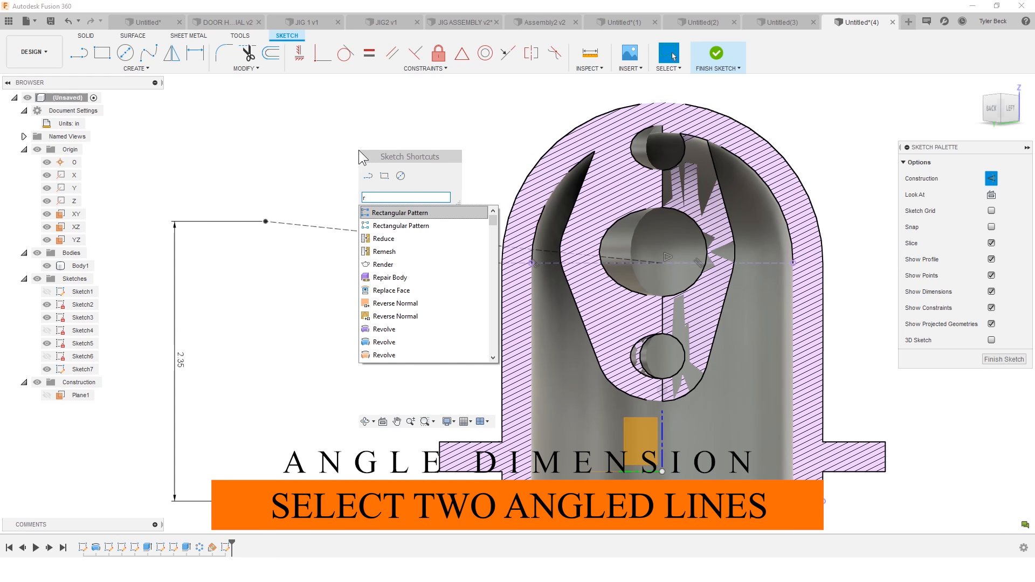
type("rect")
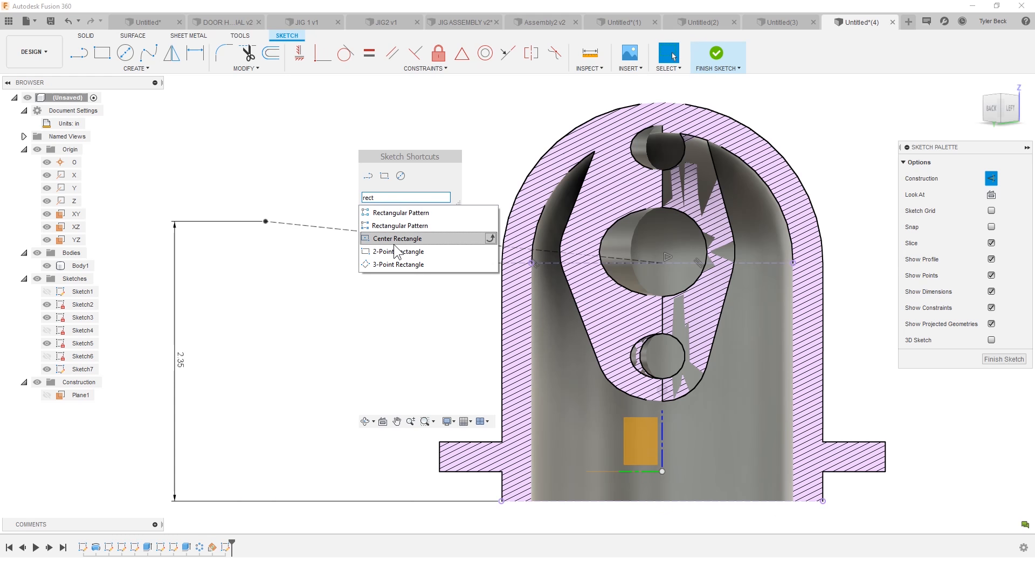
left_click(404, 265)
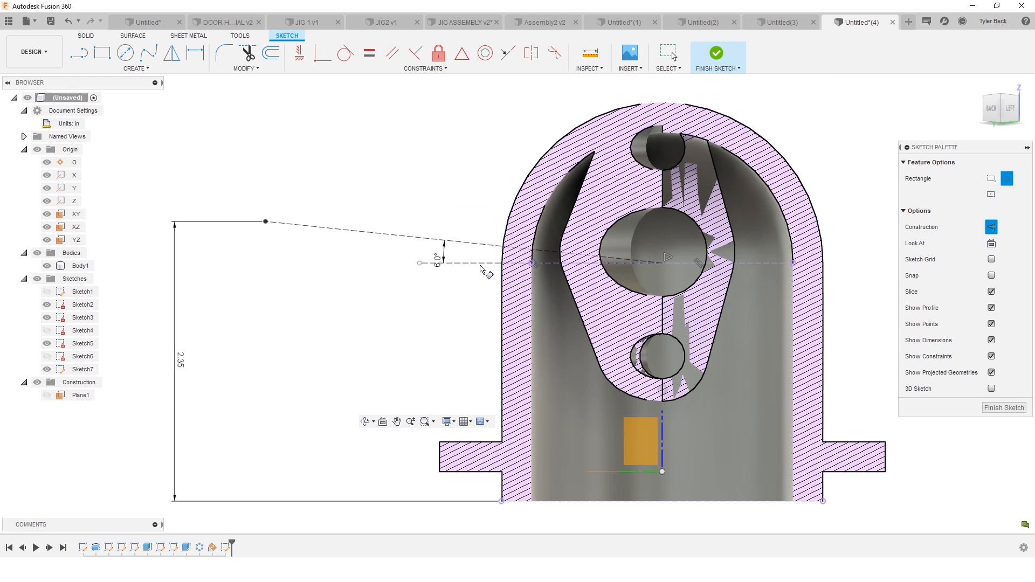
left_click(662, 263)
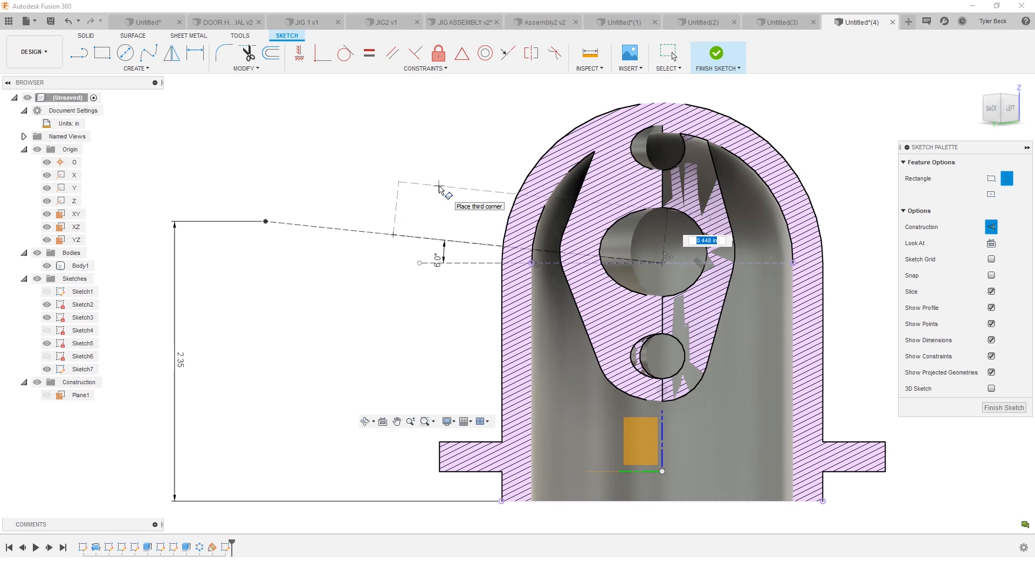
left_click(439, 186)
left_click(671, 54)
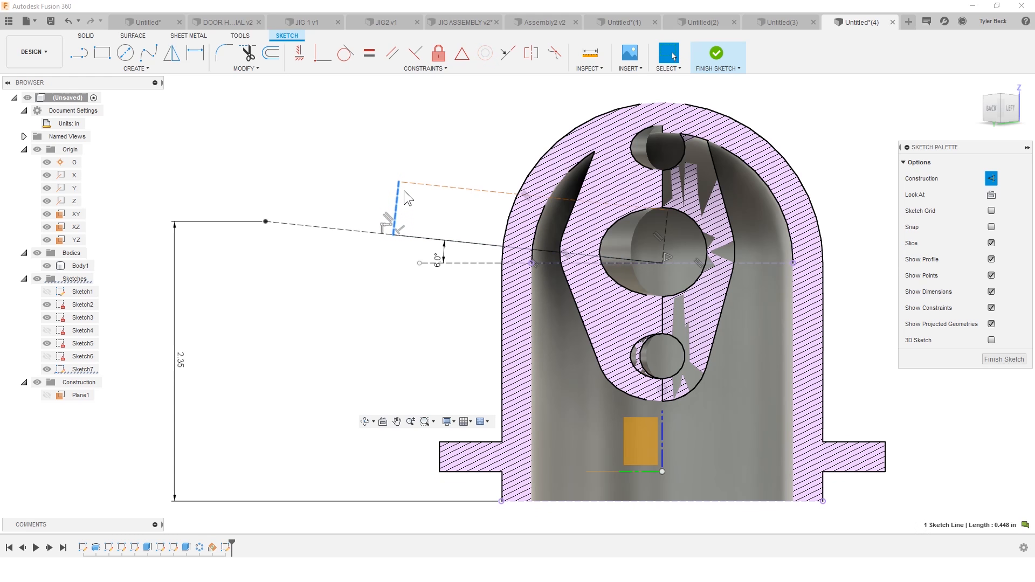
- Convert the new rectangle's lines from construction to solid geometry
key("s")
left_click(419, 184)
type("sx")
key("Escape")
left_click(424, 191)
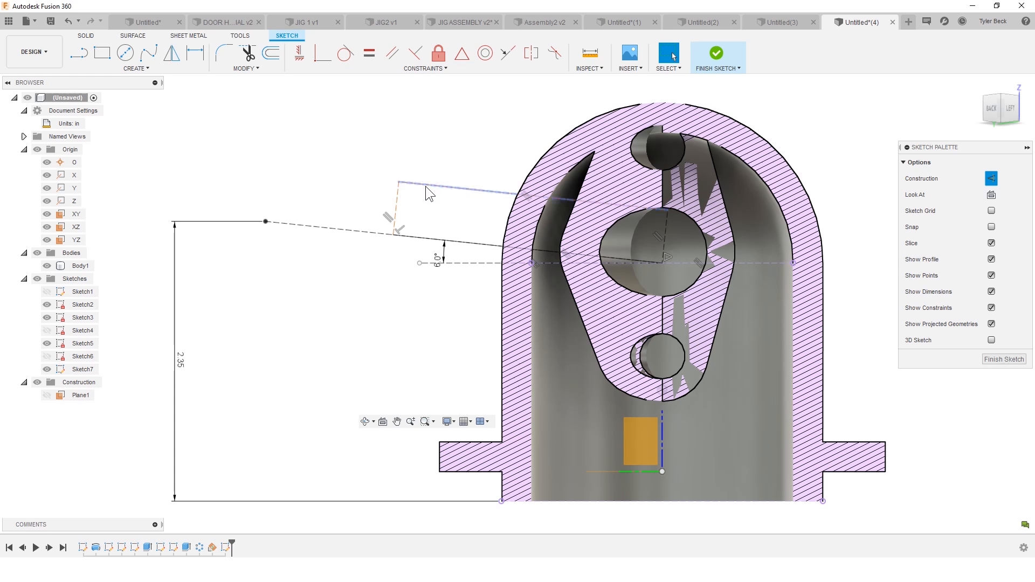
left_click(425, 186)
key("d")
key("Escape")
left_click_drag(341, 218, 342, 219)
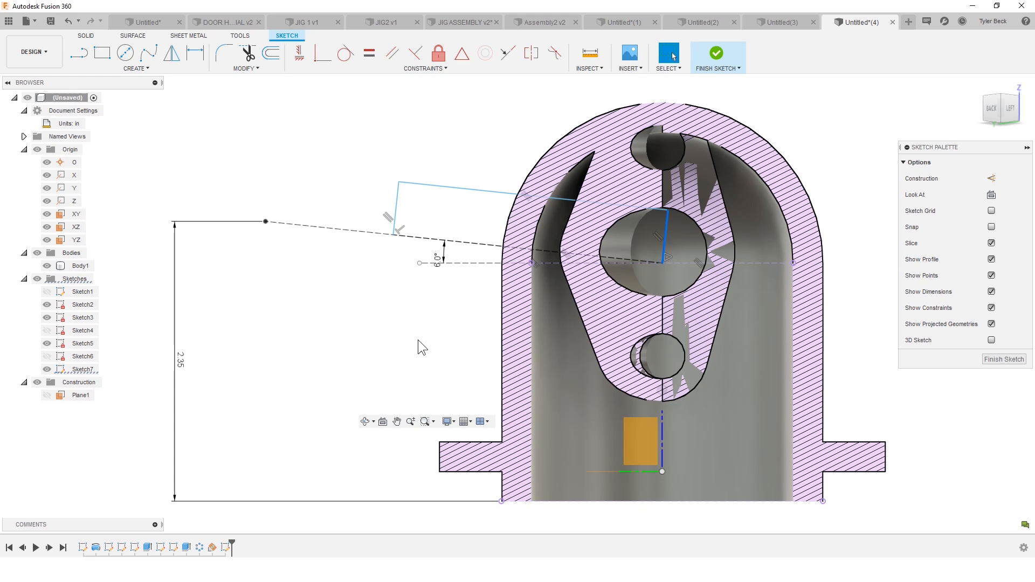
- Add a 1.20 in diameter dimension between the sloped centerline and the rectangle's upper edge
type("sdim")
key("Return")
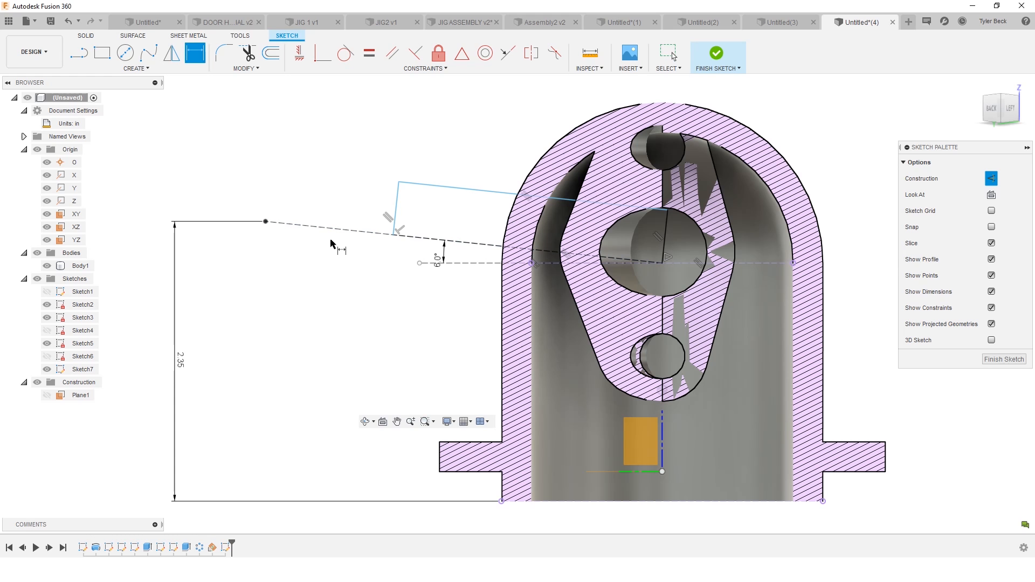
left_click(378, 237)
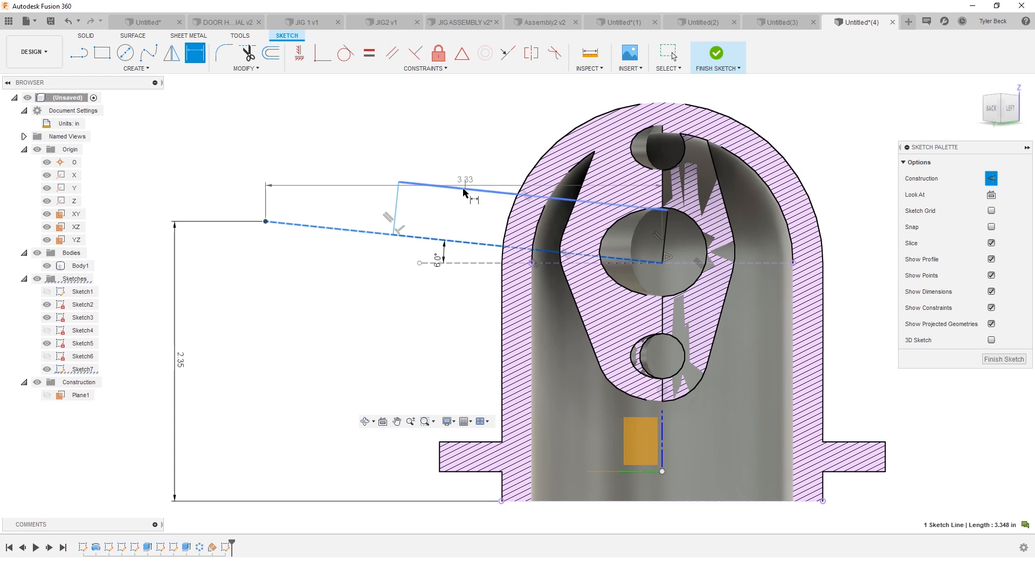
left_click(463, 191)
right_click(347, 293)
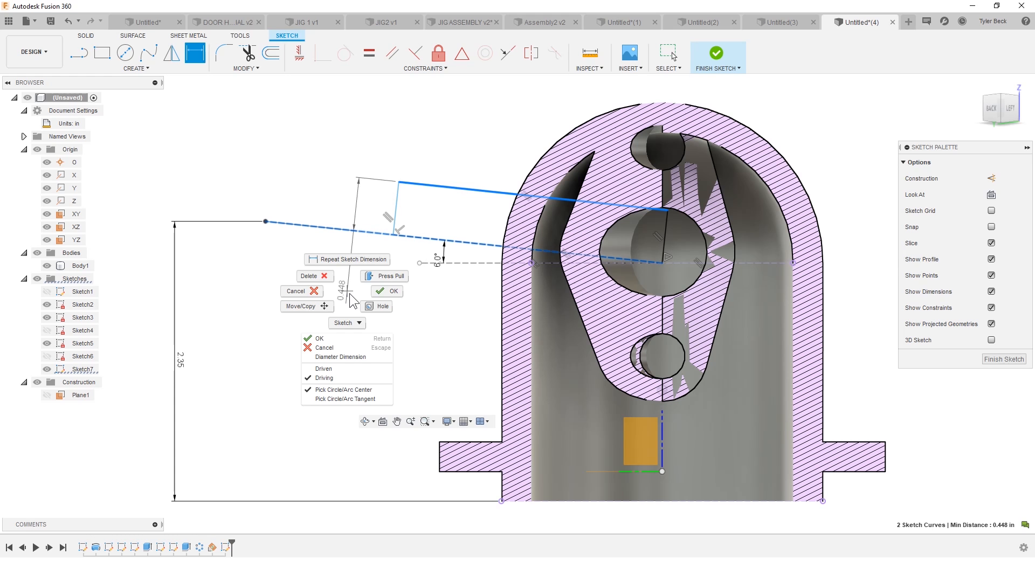
left_click(349, 357)
left_click(351, 311)
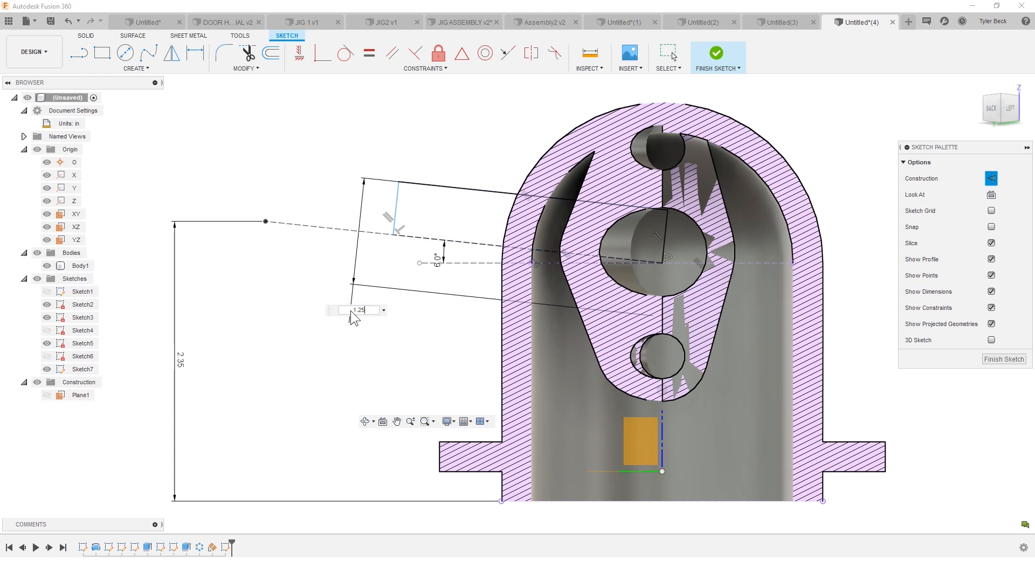
key("Return")
key("Escape")
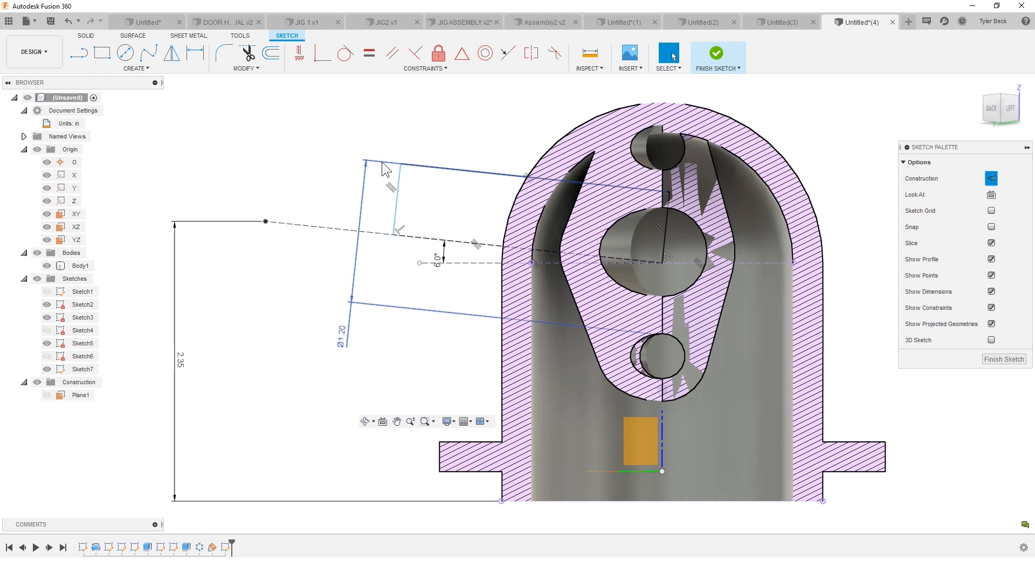
- Pull the rectangle's outer end away from the body and dimension its lower corner 2.40 in horizontally from the center point
mouse_move(373, 161)
left_mouse_down()
mouse_move(400, 173)
mouse_move(303, 160)
left_mouse_up()
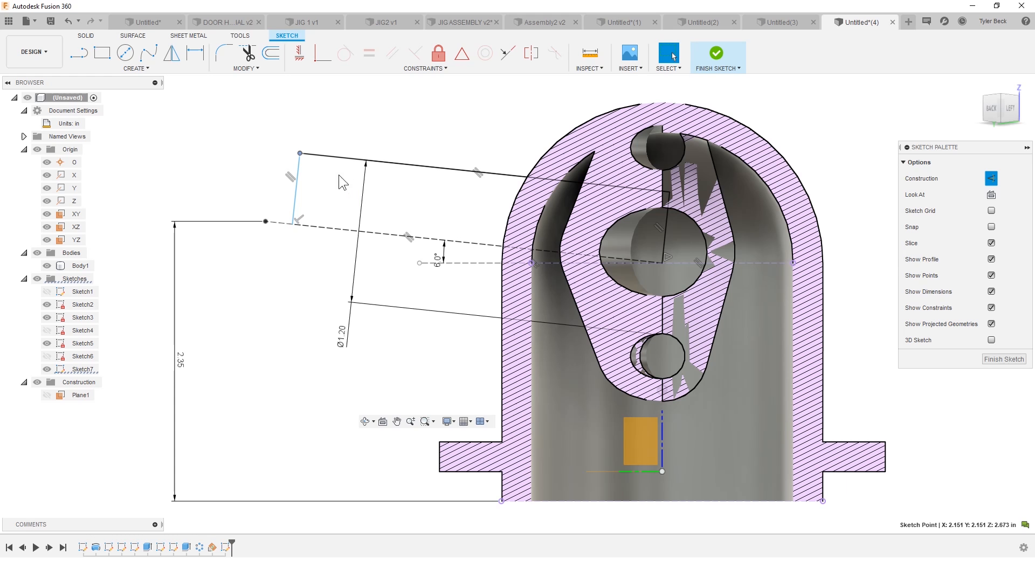
left_click(300, 173)
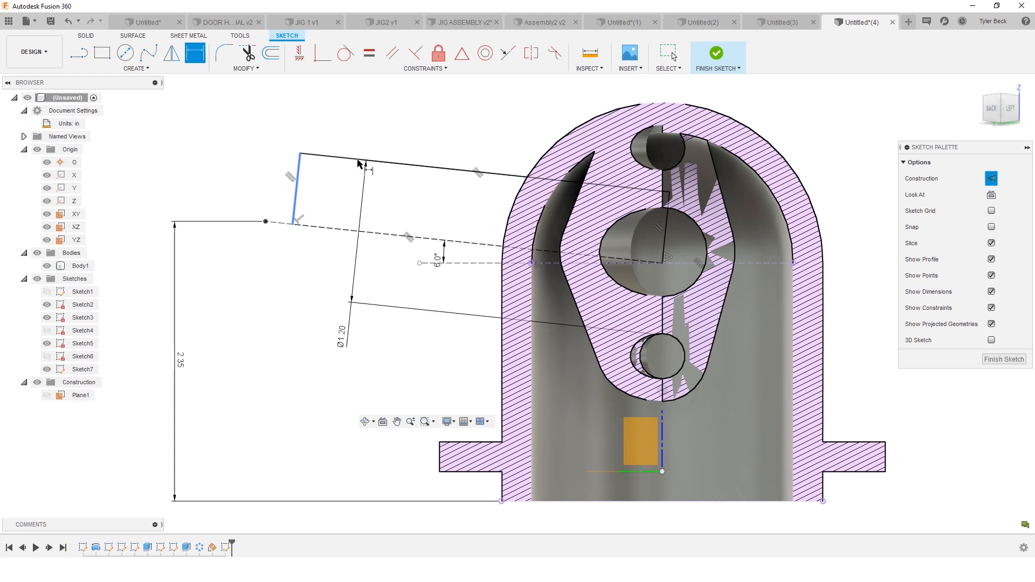
left_click(292, 224)
left_click(662, 263)
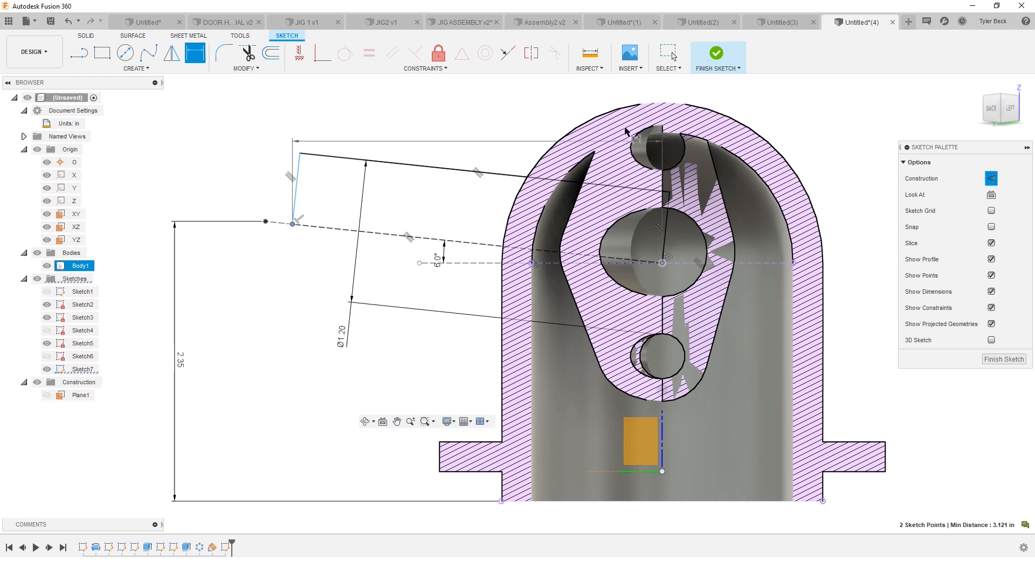
left_click(505, 104)
type("2.4")
key("Return")
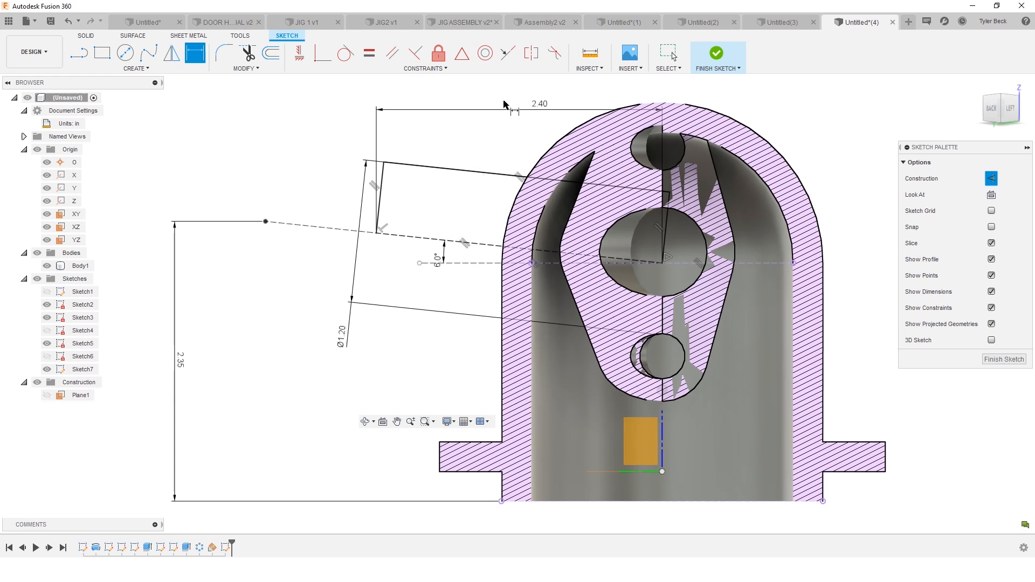
scroll(514, 140, "down", 2)
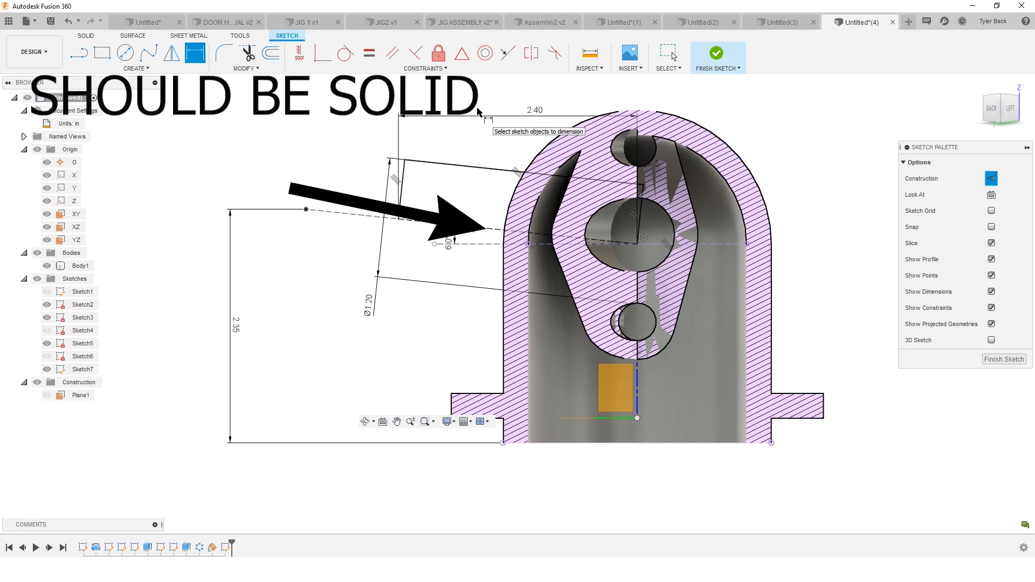
- Revolve the rectangle profile 360 degrees about the sloped construction line, joining it to the body
type("sre")
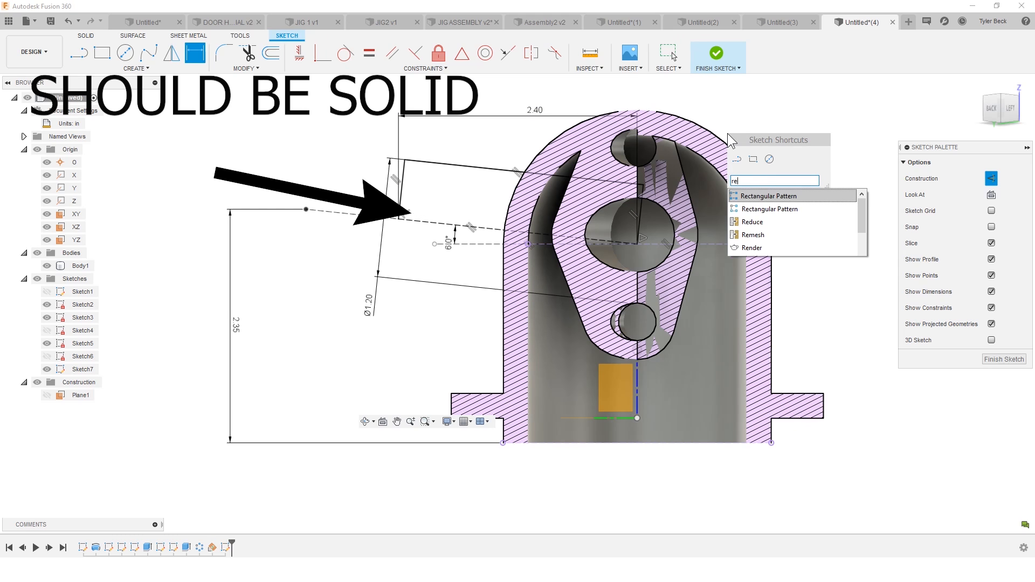
type("v")
key("Return")
left_click(237, 256)
left_click(222, 270)
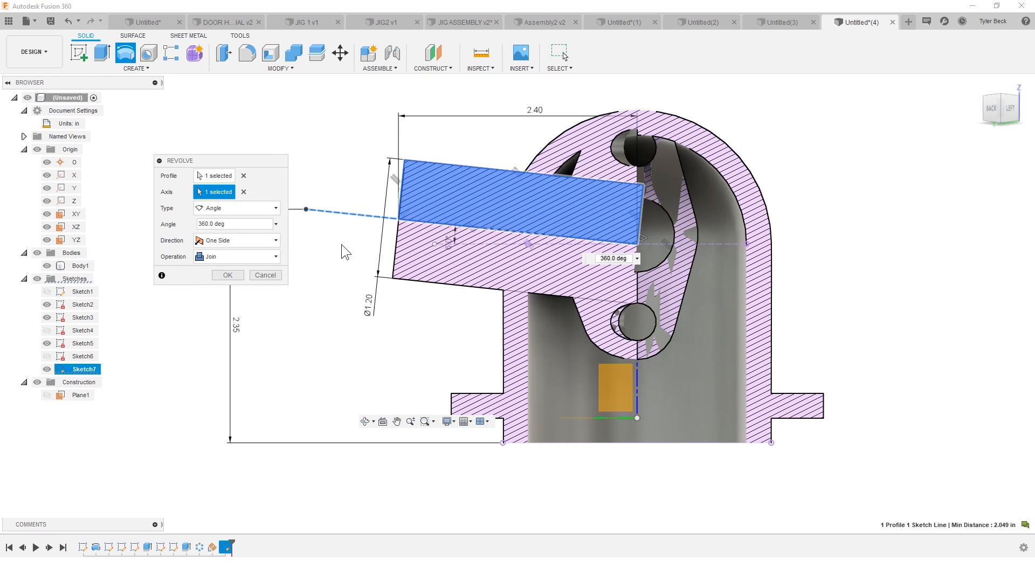
left_click(231, 275)
- Start a sketch on the flat circular end face of the revolved round port
middle_click_drag(388, 291, 464, 209, "shift")
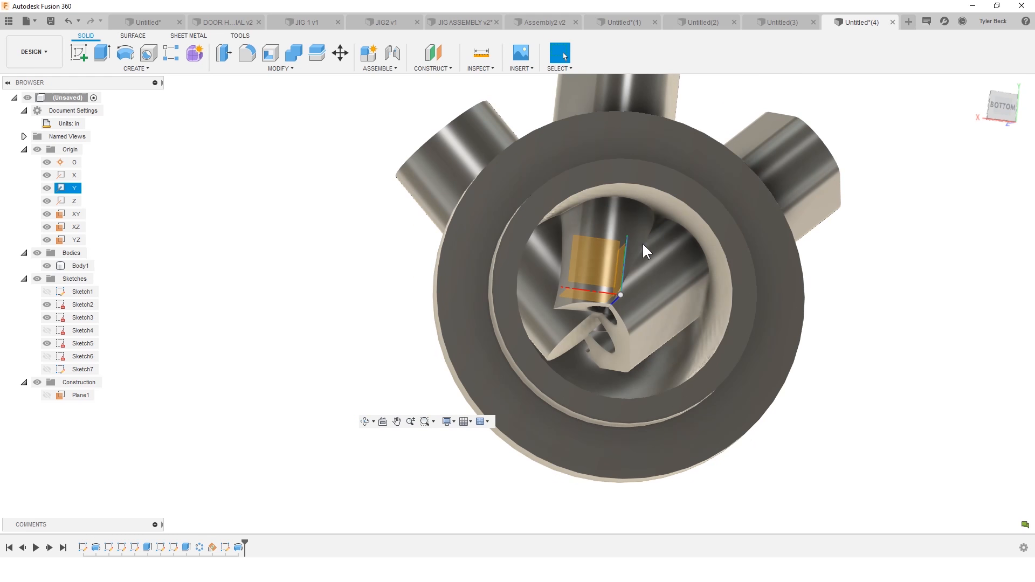
middle_click_drag(671, 273, 458, 265, "shift")
left_click(448, 228)
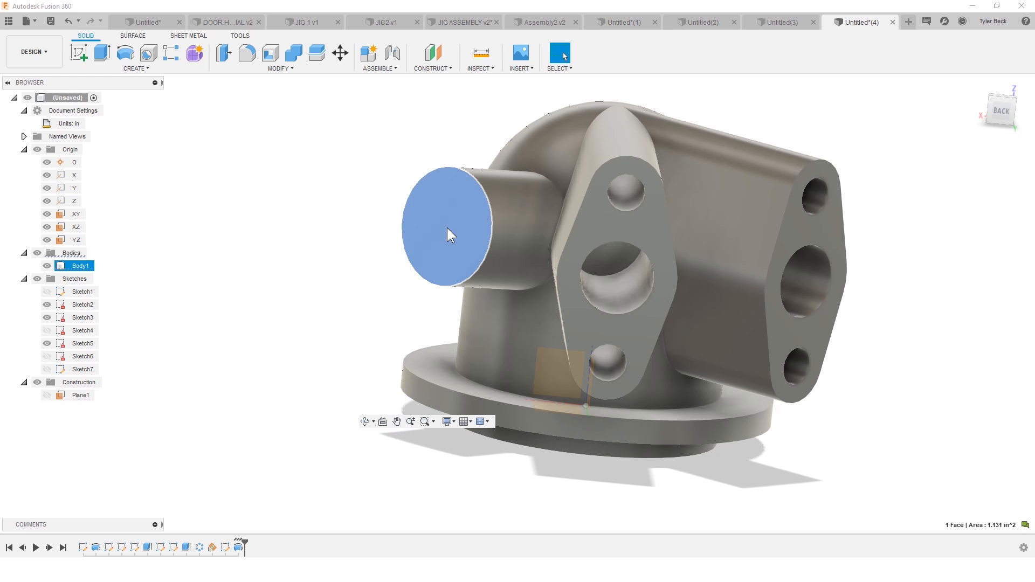
key("s")
left_click(79, 52)
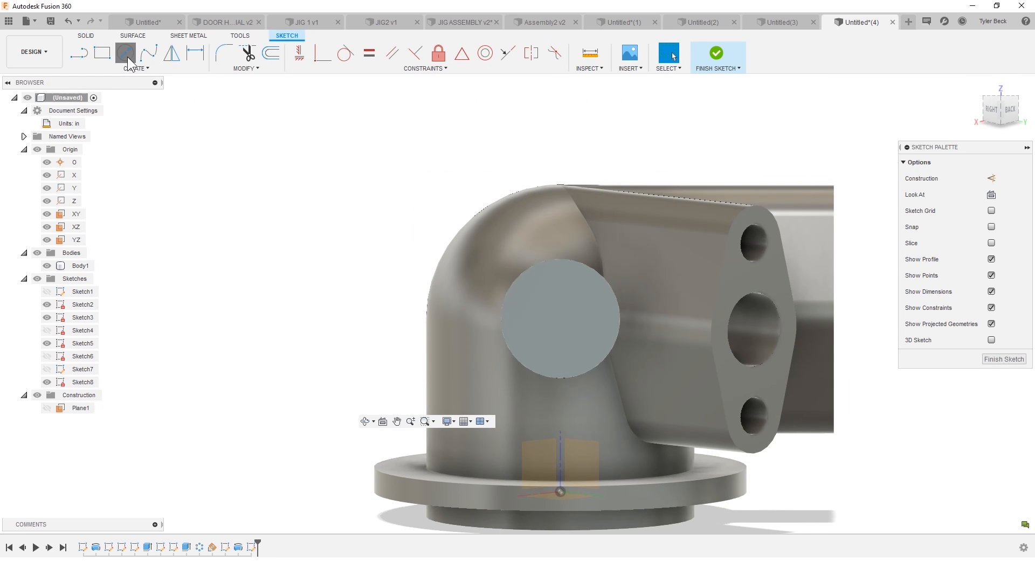
- Sketch a circle concentric with the round port's end face and set its diameter to 0.82 in
left_click(127, 58)
left_click(560, 318)
left_click(578, 276)
key("d")
left_click(578, 277)
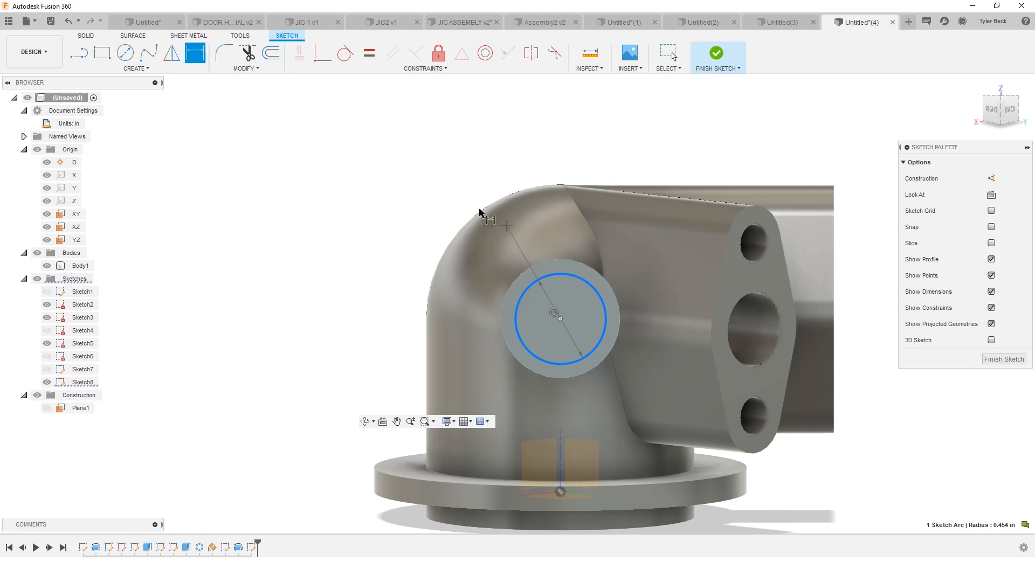
left_click(446, 190)
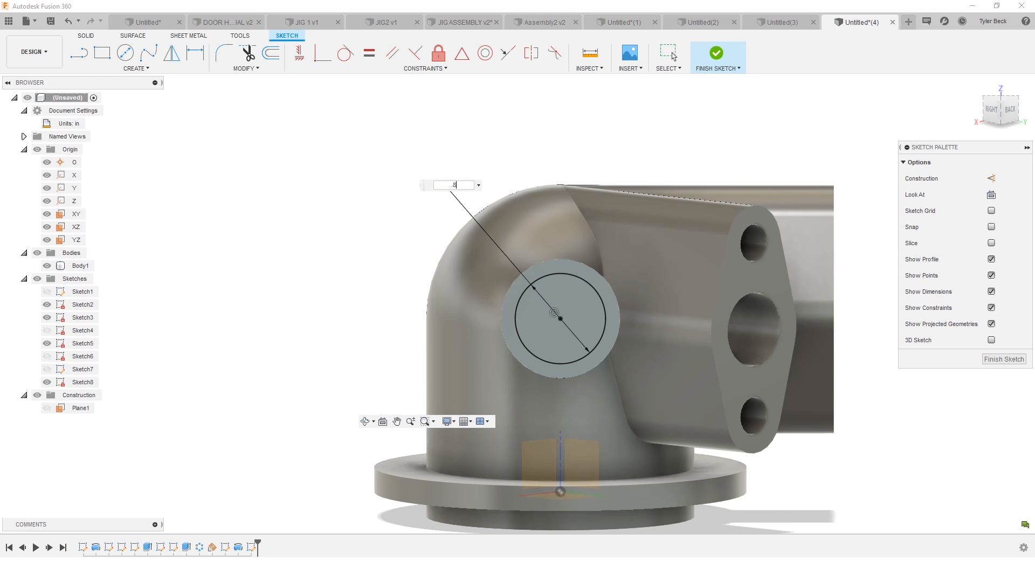
- Extrude the circle profile as a cut through the round port, with its extent set to the body's inner cavity face
middle_click_drag(743, 370, 589, 315, "shift")
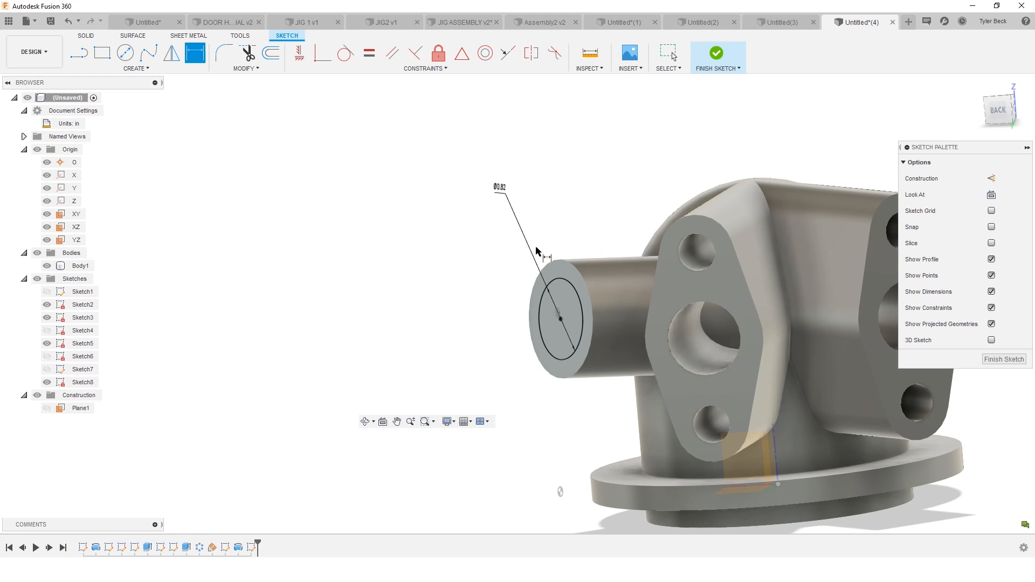
key("e")
left_click(560, 319)
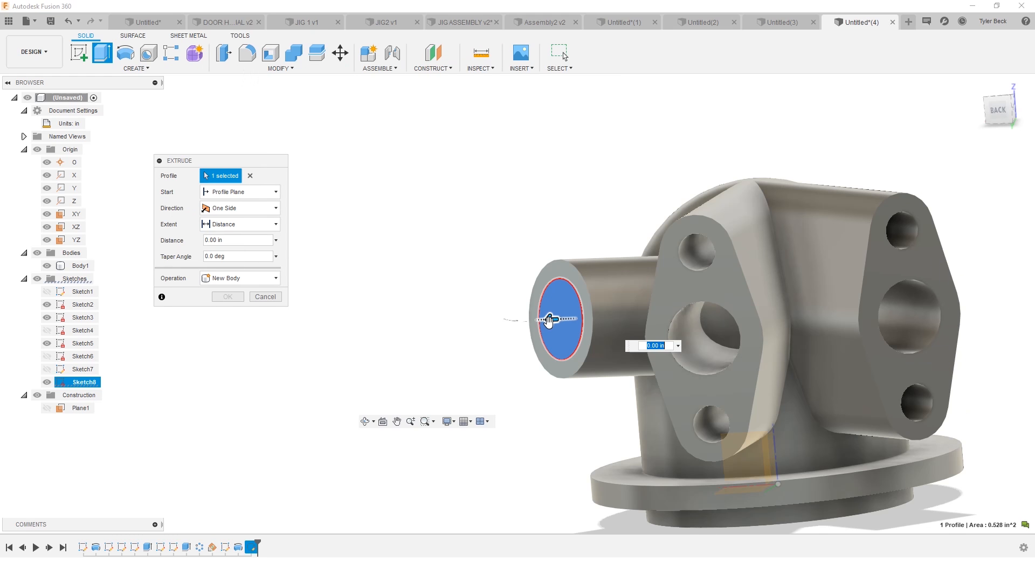
left_click_drag(560, 318, 601, 324)
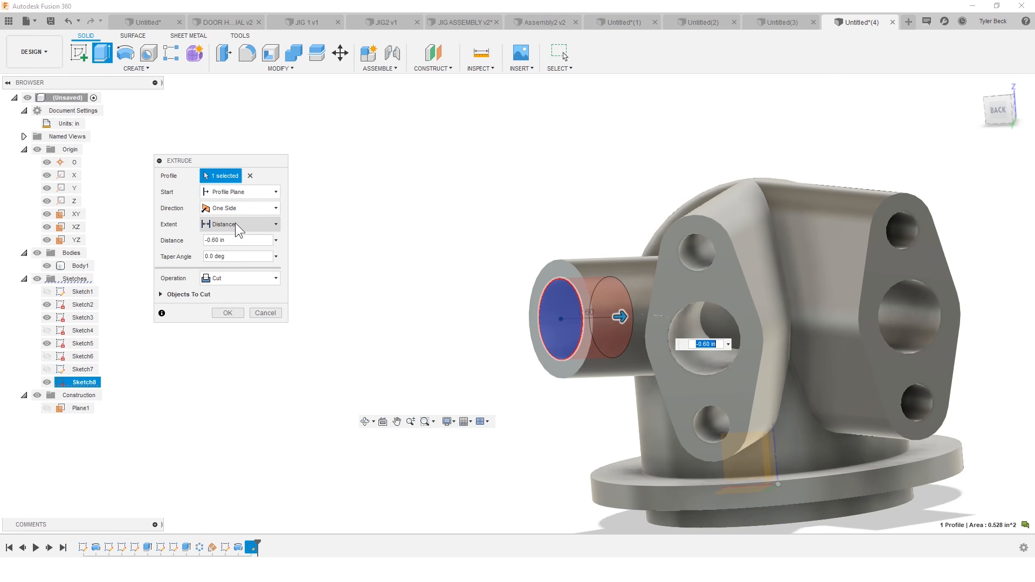
left_click(238, 225)
left_click(238, 252)
middle_click_drag(665, 312, 536, 318, "shift")
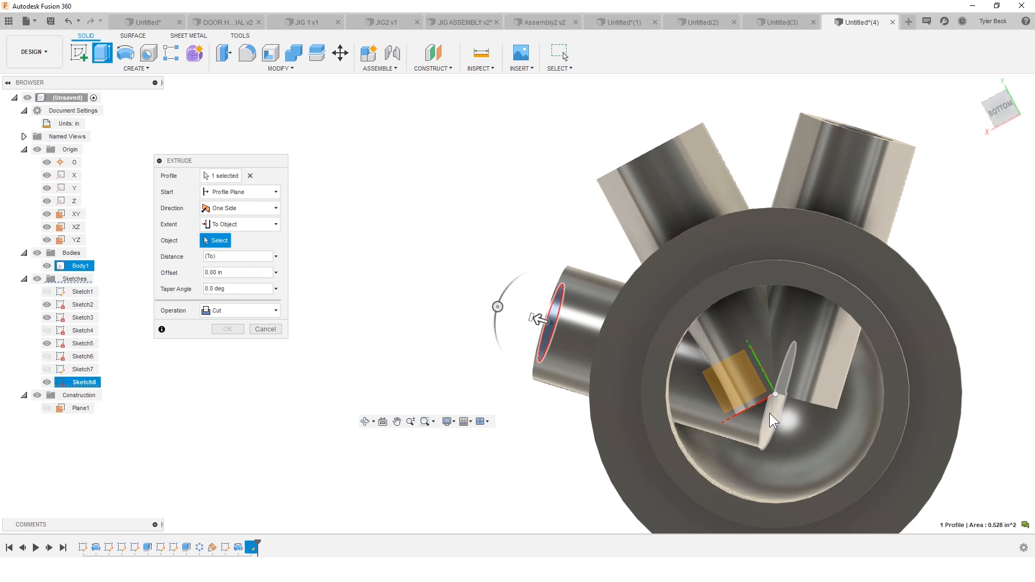
left_click(834, 424)
left_click(227, 361)
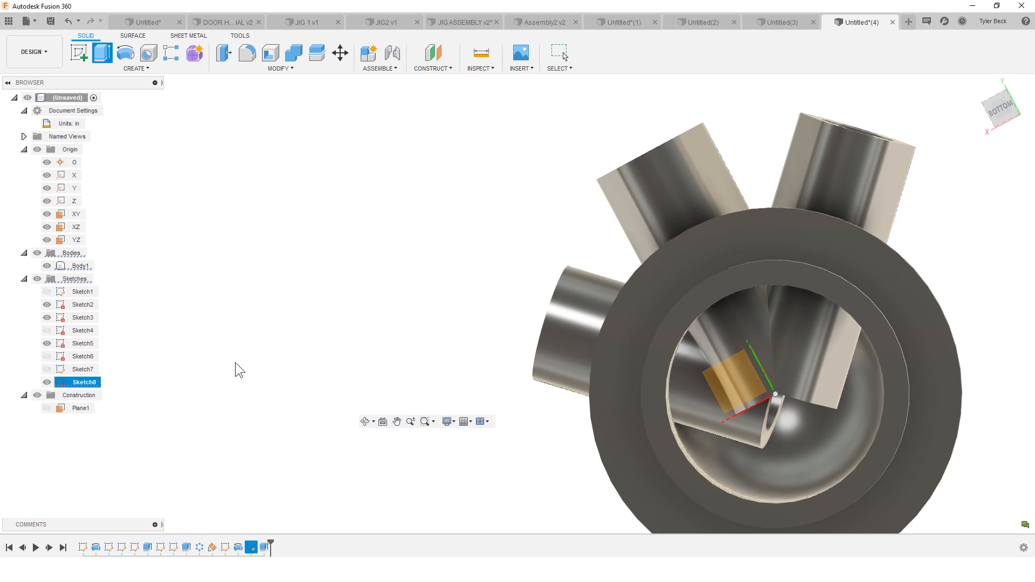
- Save a new version of the design with the description "User Saved"
middle_click_drag(347, 316, 555, 393, "shift")
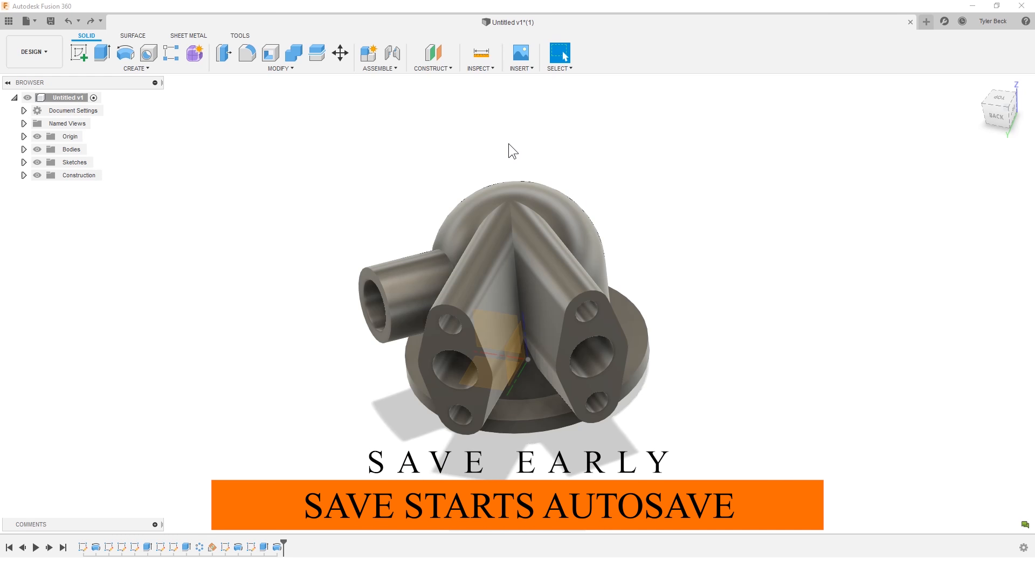
left_click(49, 21)
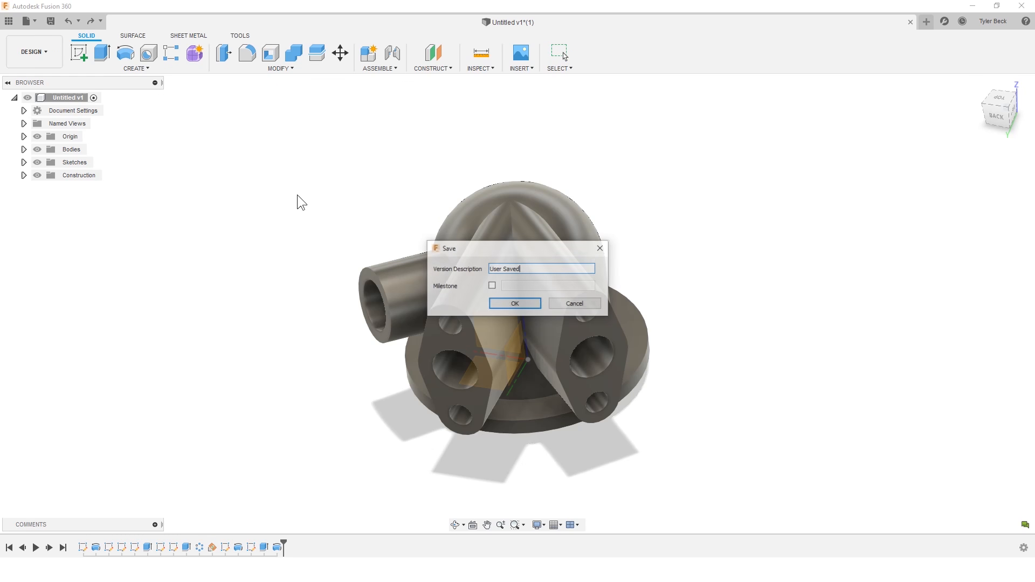
key("Return")
- Delete the round port's leftover sliver face protruding into the central bore of the neighbouring flanged arm
middle_click_drag(501, 377, 523, 420, "shift")
scroll(513, 269, "up", 5)
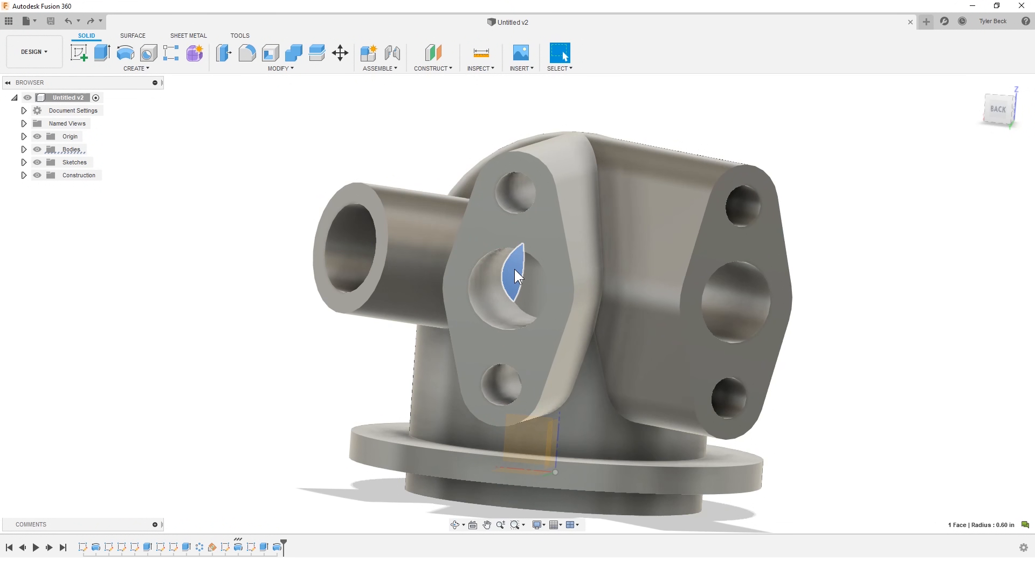
middle_click_drag(583, 254, 621, 219, "shift")
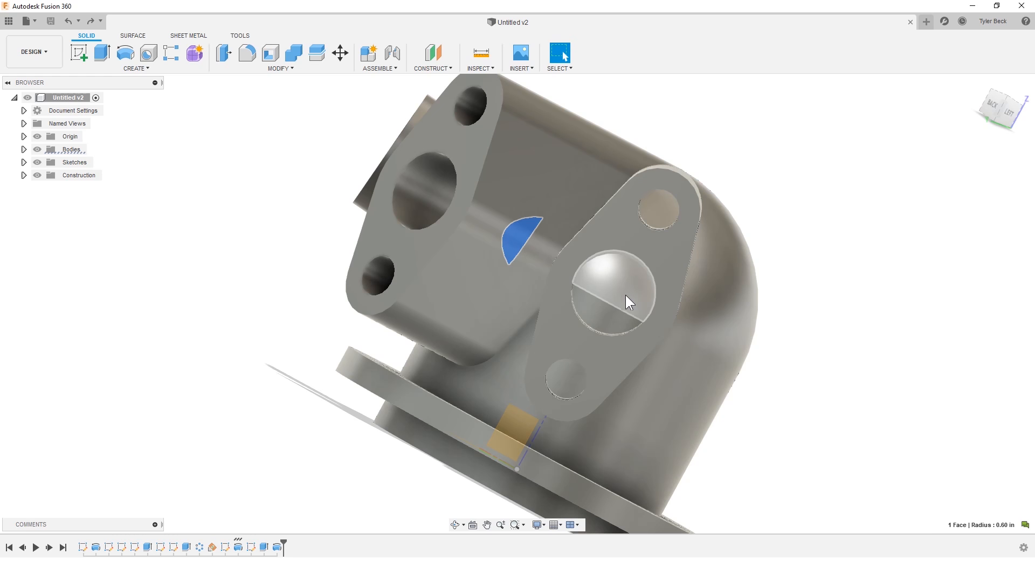
middle_click_drag(596, 330, 644, 328, "shift")
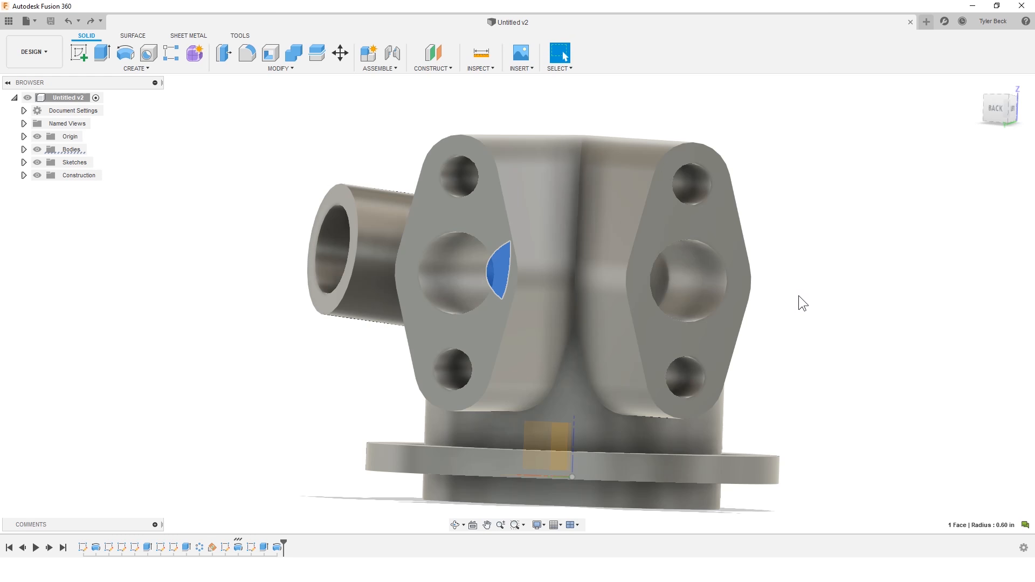
left_click(810, 305)
middle_click_drag(811, 305, 557, 277, "shift")
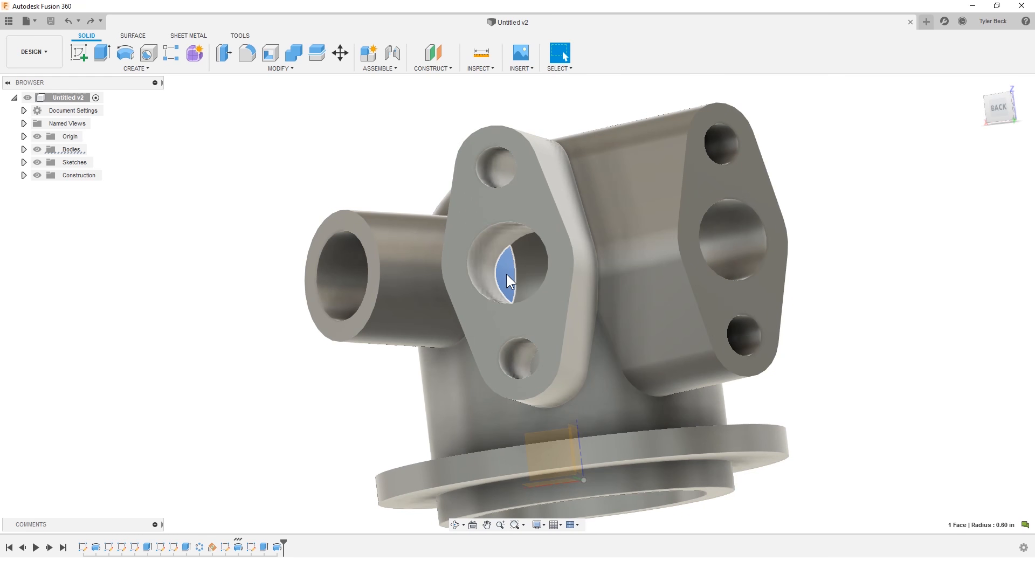
key("Delete")
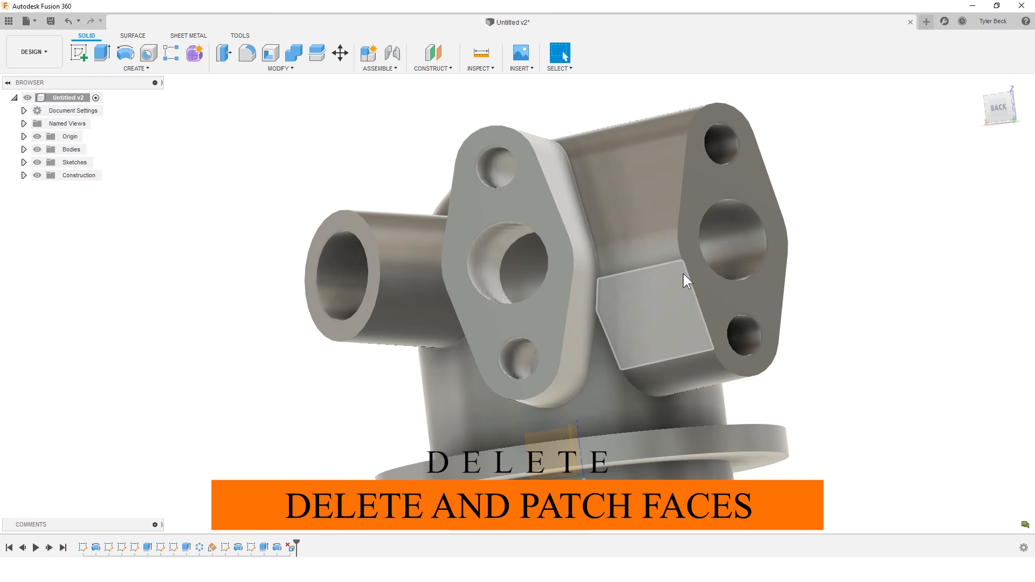
- Start a sketch on the end face of the flanged arm farther from the round port and project the face's outline and holes
middle_click_drag(911, 326, 869, 330, "shift")
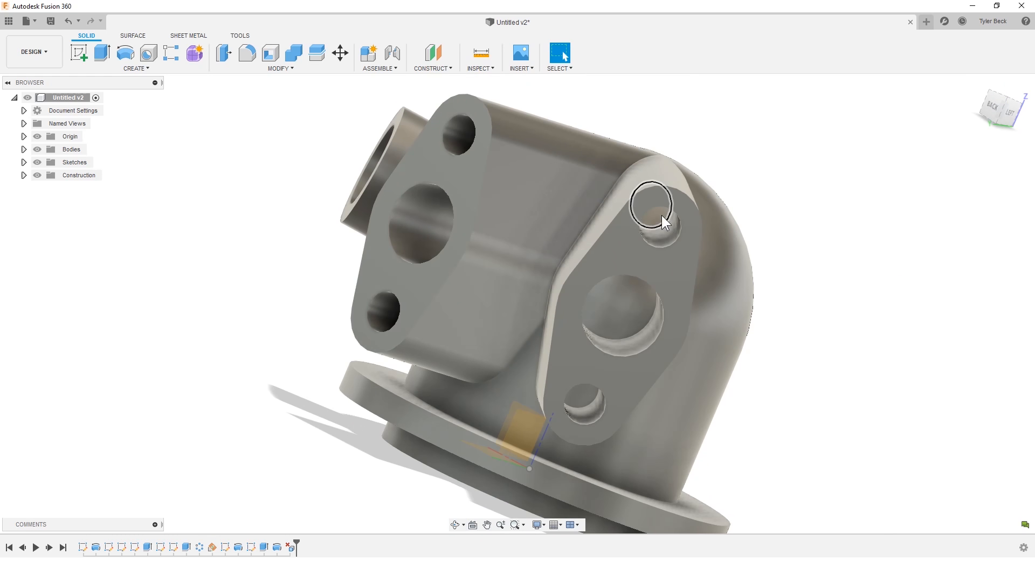
middle_click_drag(635, 209, 520, 142, "shift")
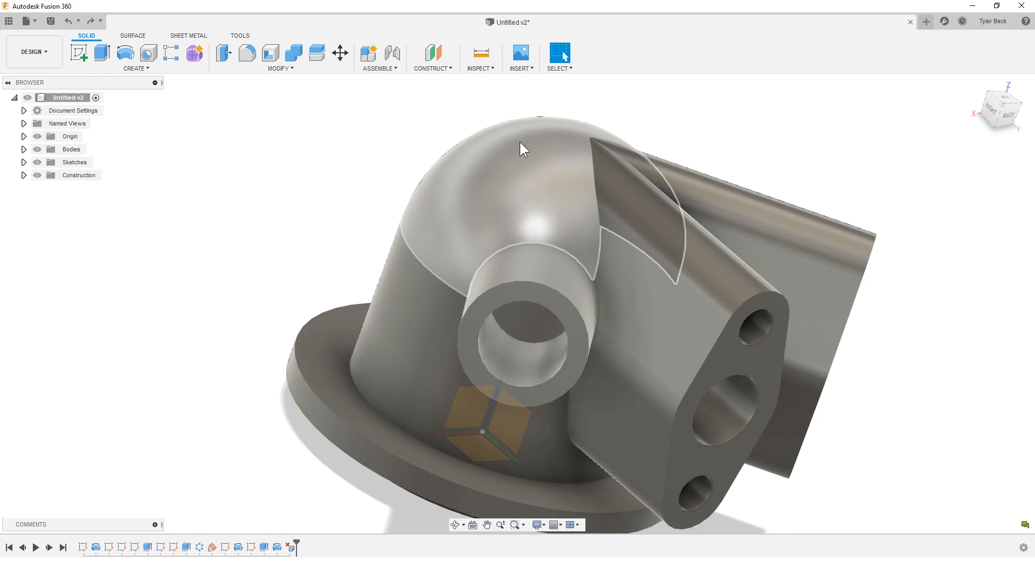
middle_click_drag(685, 275, 577, 248, "shift")
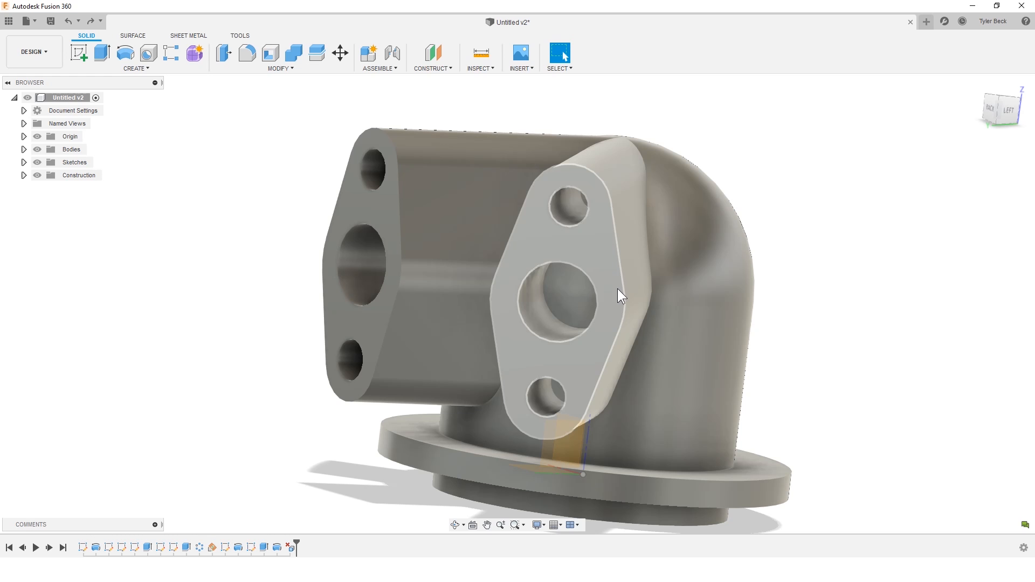
left_click(587, 252)
key("s")
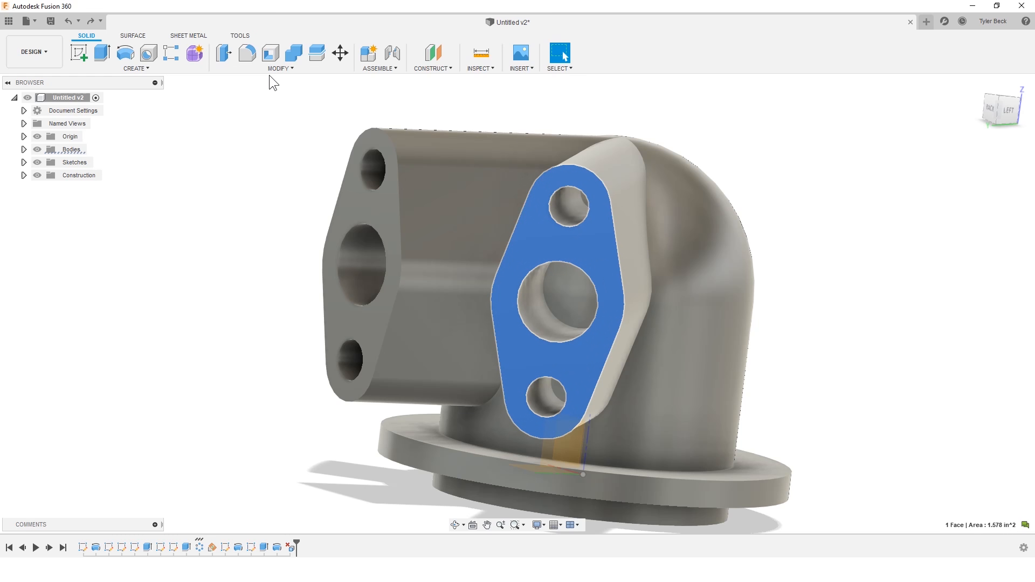
left_click(84, 50)
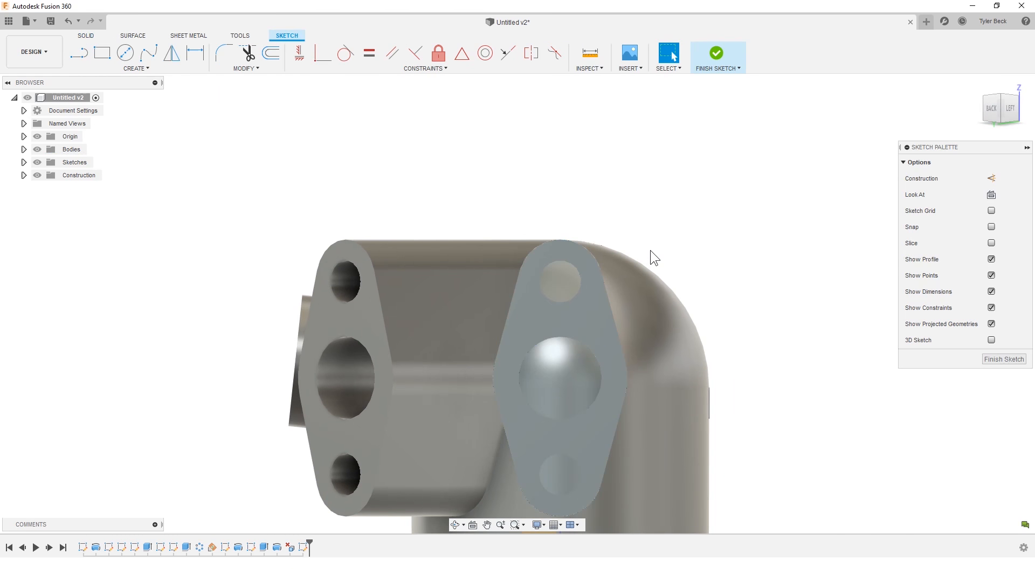
left_click(557, 245)
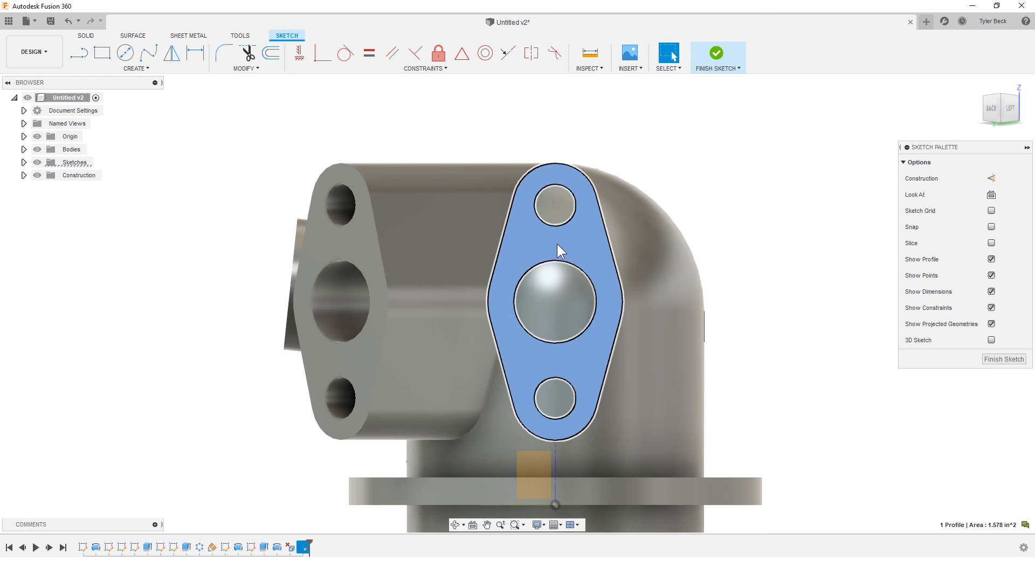
key("p")
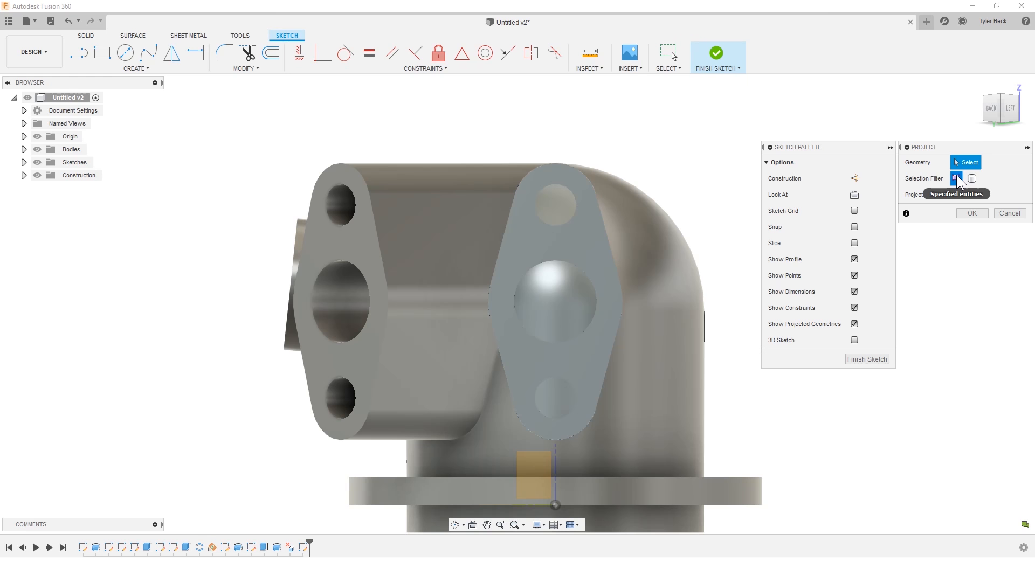
left_click(594, 245)
left_click(971, 214)
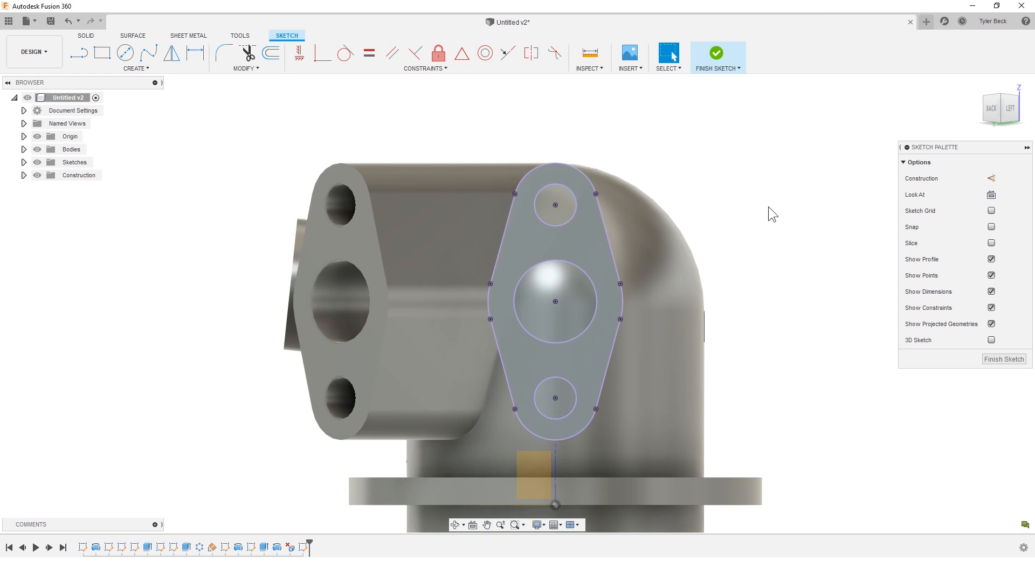
- Extrude the three projected hole circles as a cut with a distance of -2.75 in, through the arm into the hollow body
middle_click_drag(762, 205, 542, 259, "shift")
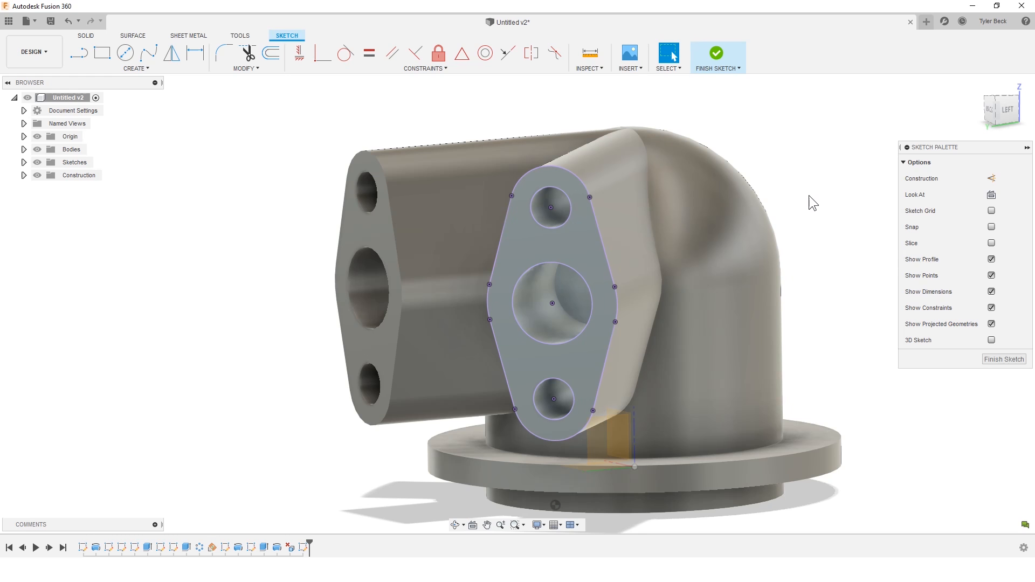
key("e")
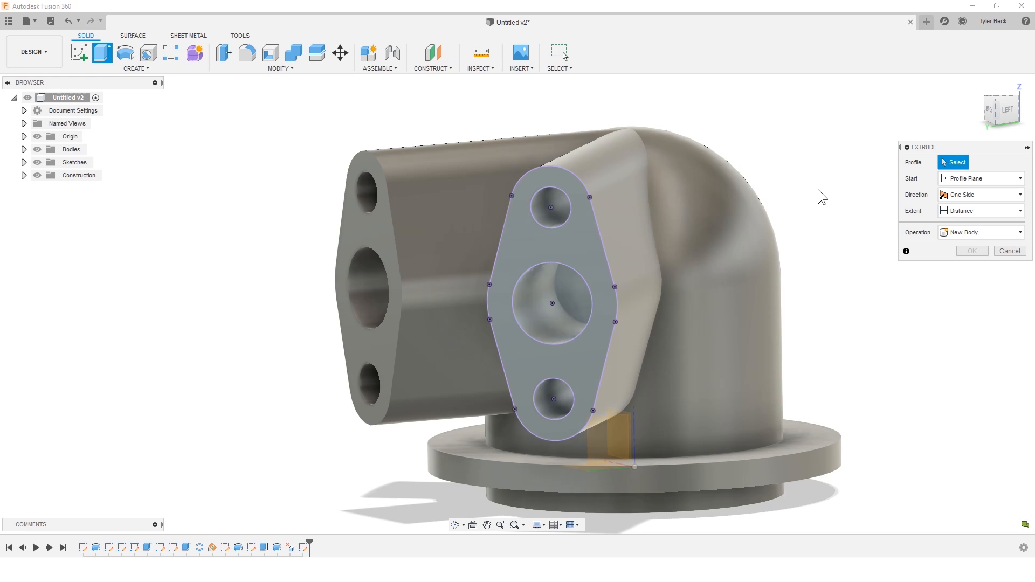
left_click(556, 201)
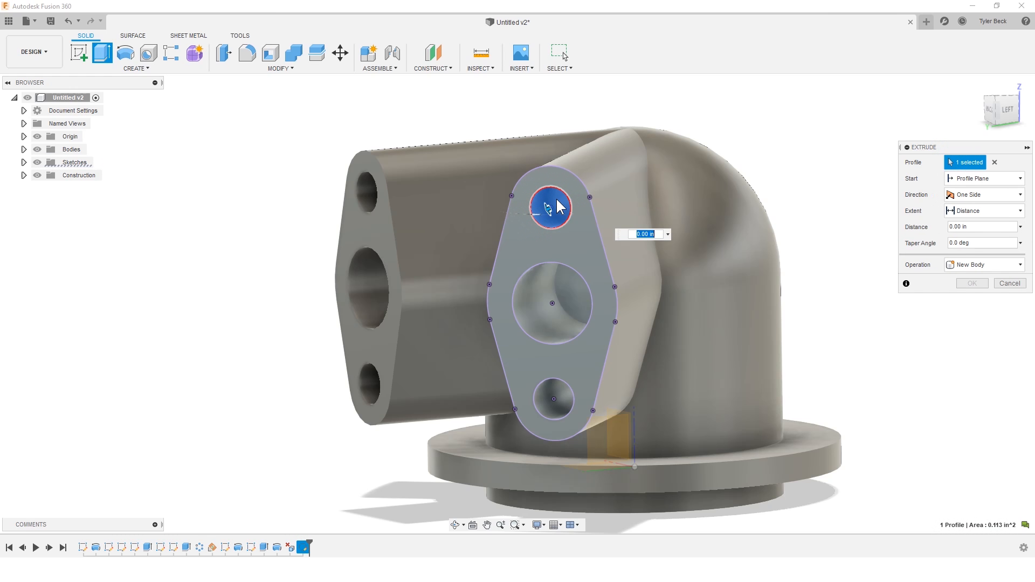
left_click(564, 285)
left_click(561, 394)
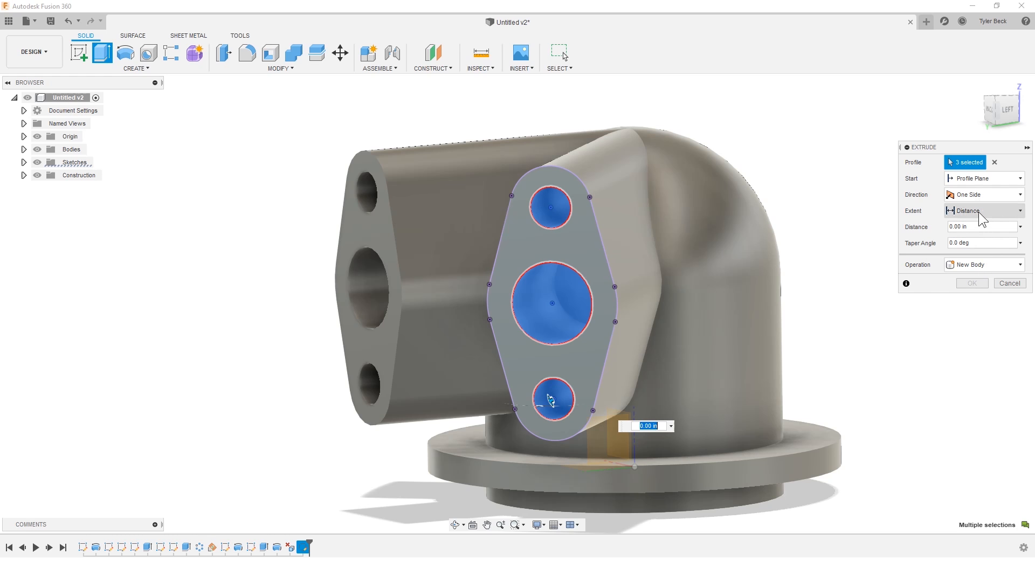
left_click(978, 265)
left_click(964, 292)
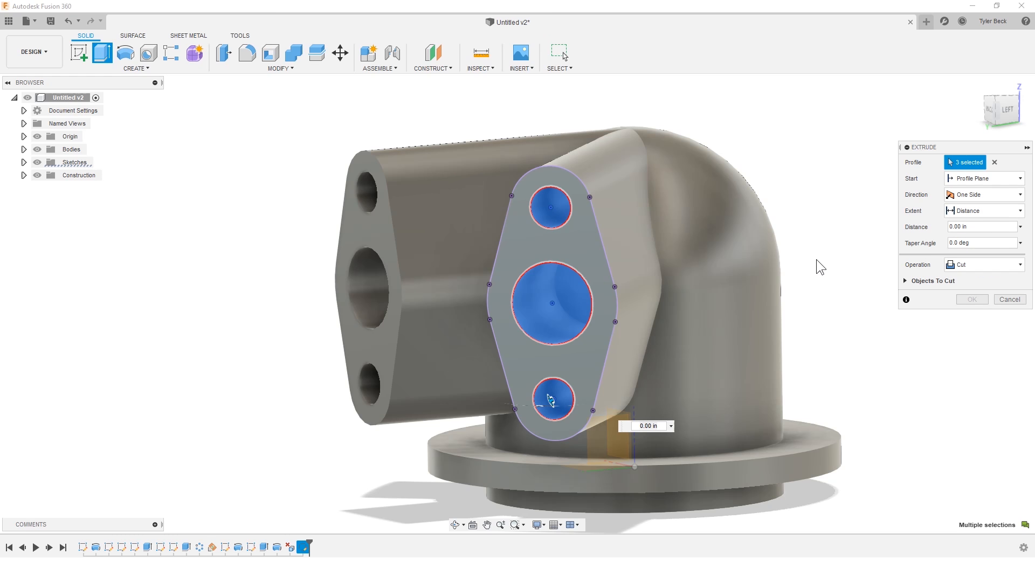
middle_click_drag(757, 245, 716, 257, "shift")
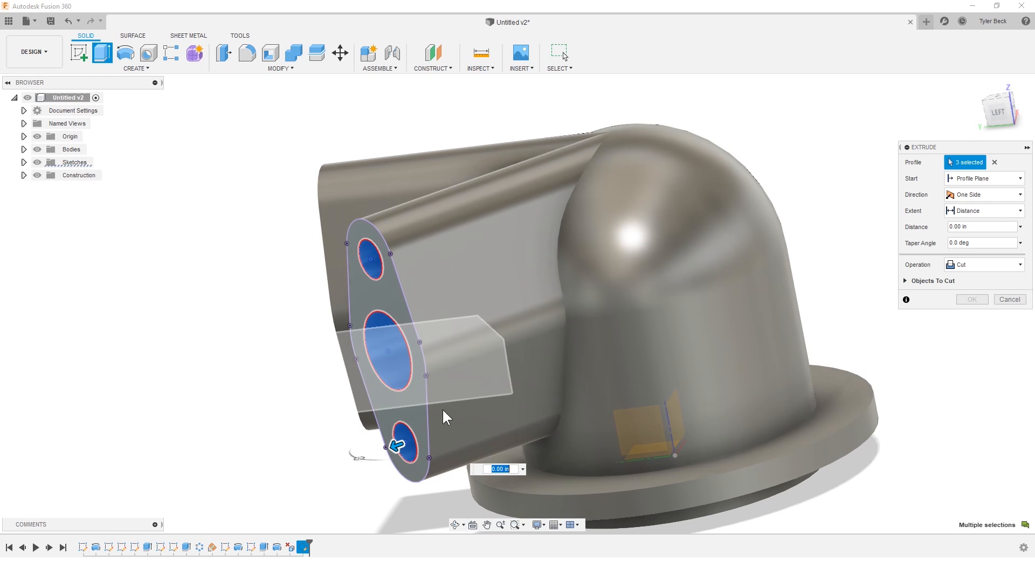
left_click_drag(397, 446, 645, 360)
middle_click_drag(612, 356, 648, 338, "shift")
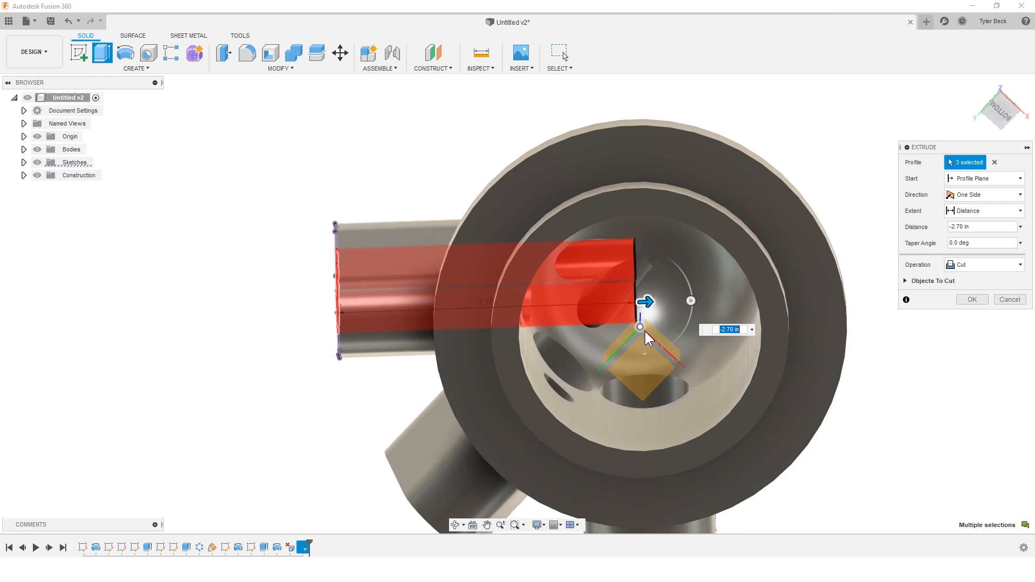
left_click(641, 328)
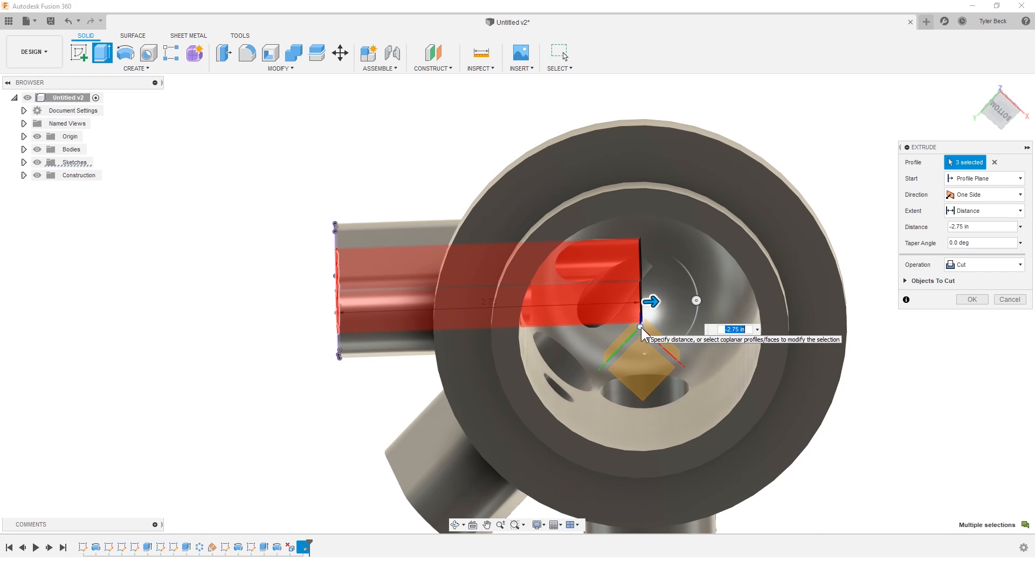
middle_click_drag(641, 334, 656, 412, "shift")
left_click(970, 298)
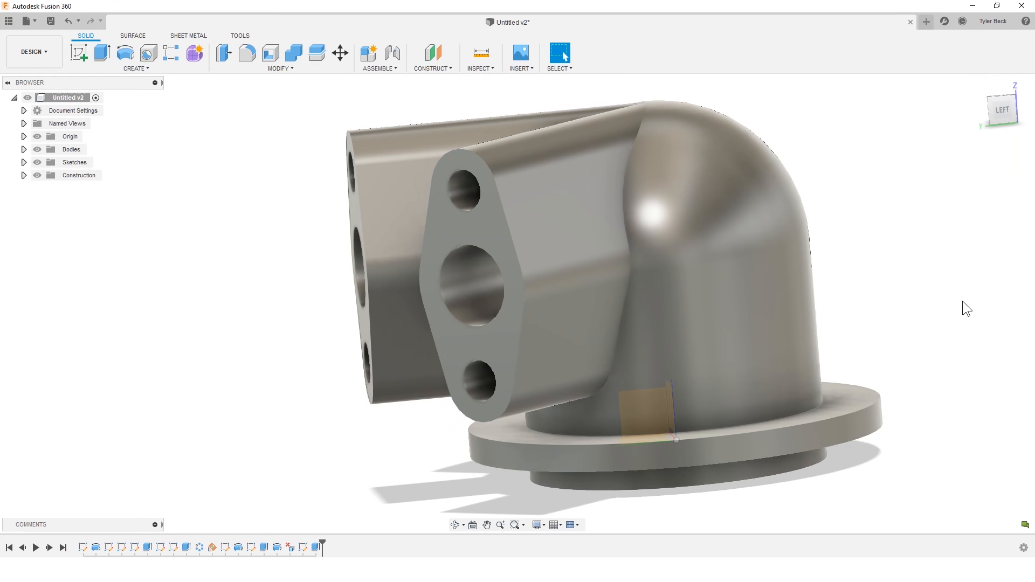
- Start a solid Fillet and select the edge chains where the two flanged arms meet each other and the domed body
mouse_move(898, 307)
middle_mouse_down("shift")
mouse_move(723, 288)
mouse_move(755, 337)
mouse_move(754, 189)
mouse_move(754, 201)
mouse_move(596, 160)
middle_mouse_up("shift")
type("sFILL")
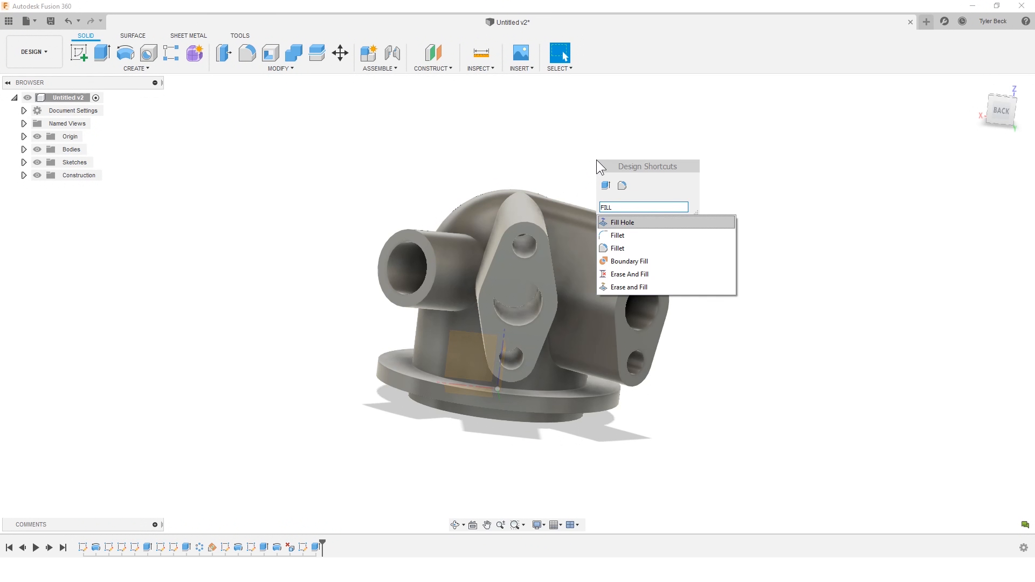
left_click(605, 248)
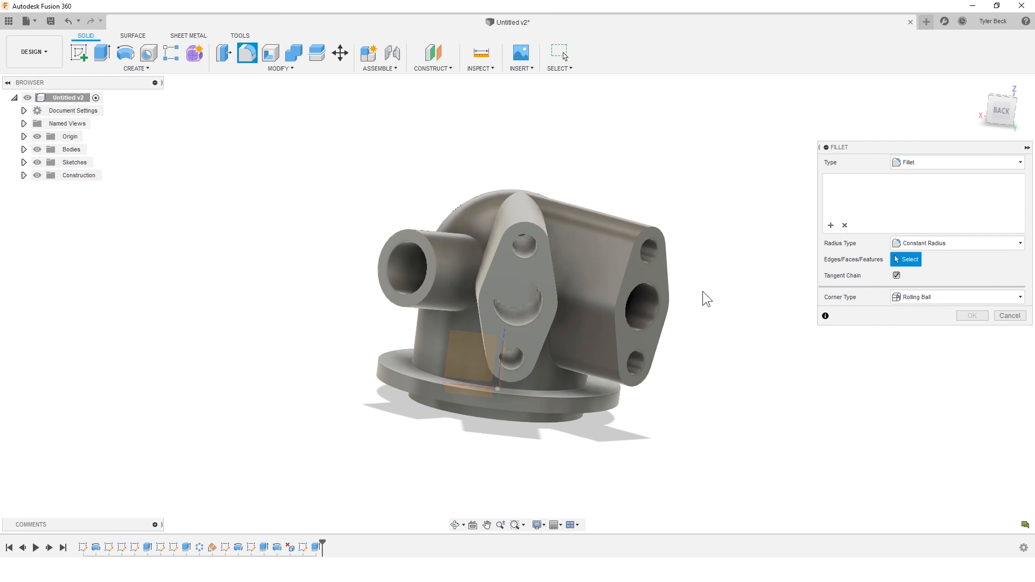
middle_click_drag(553, 268, 525, 247, "shift")
left_click(525, 235)
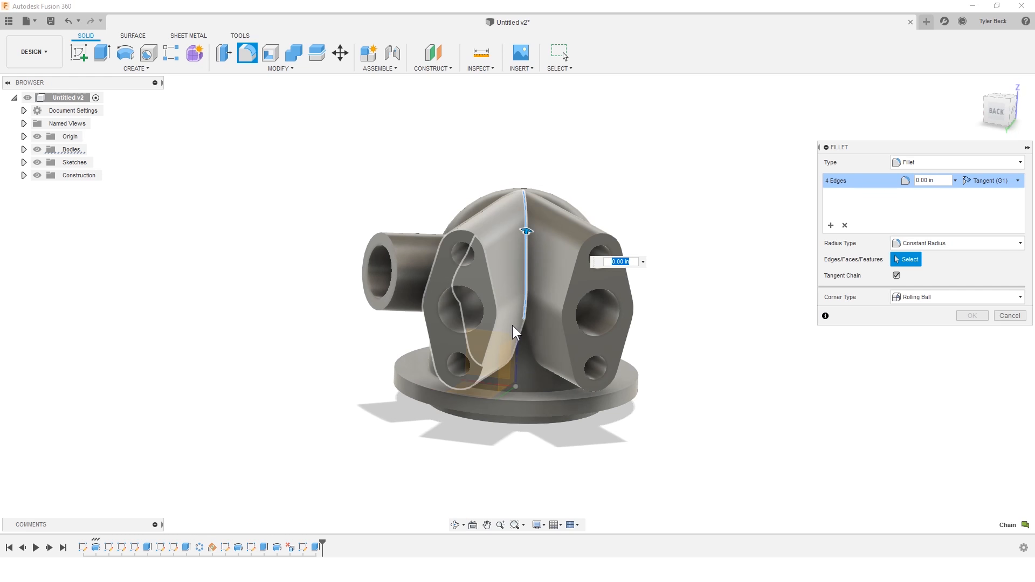
left_click(522, 329)
middle_click_drag(510, 322, 487, 277, "shift")
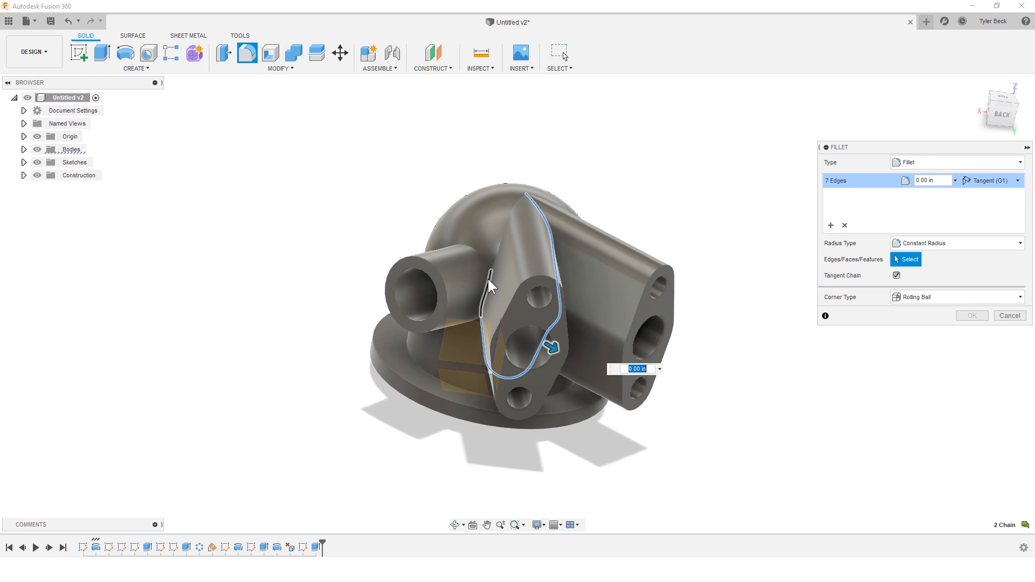
left_click(490, 276)
middle_click_drag(558, 242, 527, 195, "shift")
left_click(525, 200)
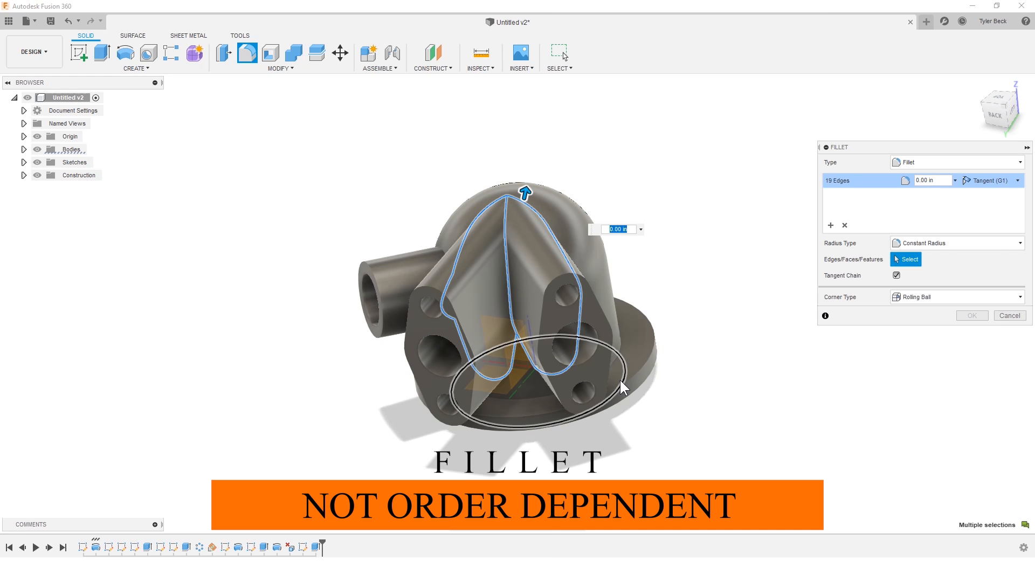
- Add the round port's junction edges to the fillet selection and apply a constant radius of 0.188 in
middle_click_drag(619, 380, 649, 339, "shift")
middle_click_drag(452, 294, 490, 323, "shift")
left_click(496, 315)
middle_click_drag(546, 393, 546, 398, "shift")
type(".188")
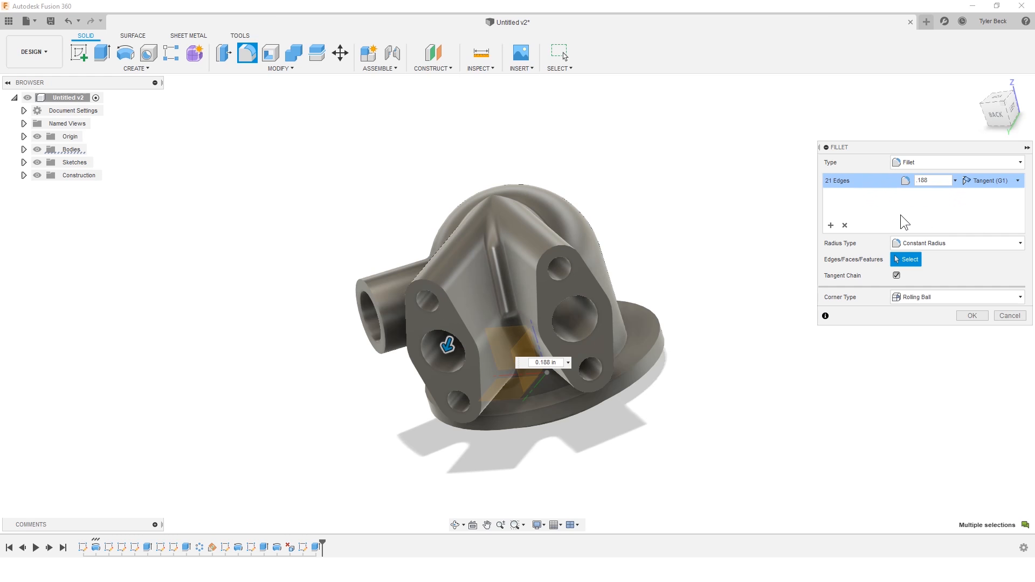
middle_click_drag(716, 284, 773, 254, "shift")
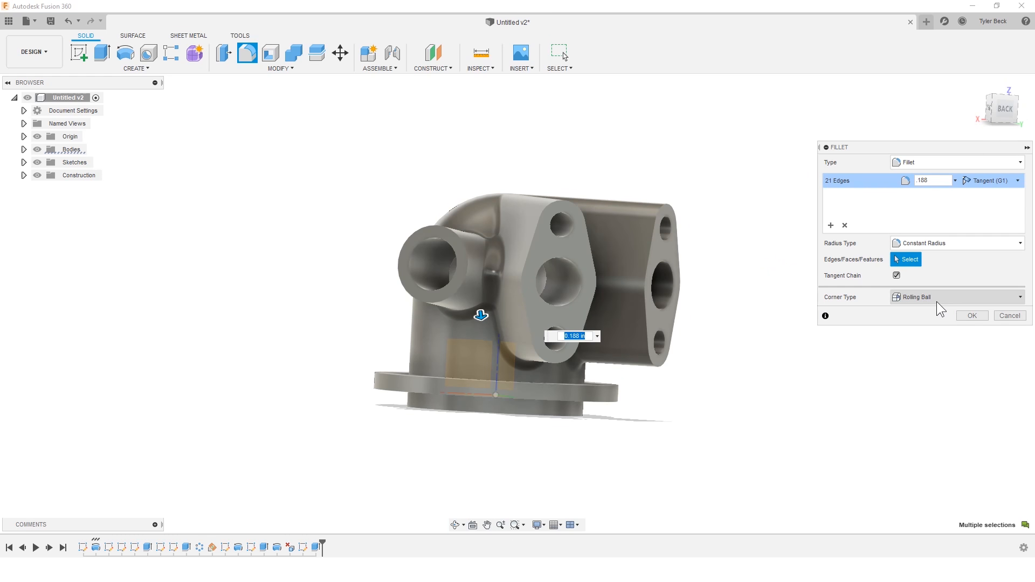
left_click(971, 315)
middle_click_drag(808, 292, 734, 318, "shift")
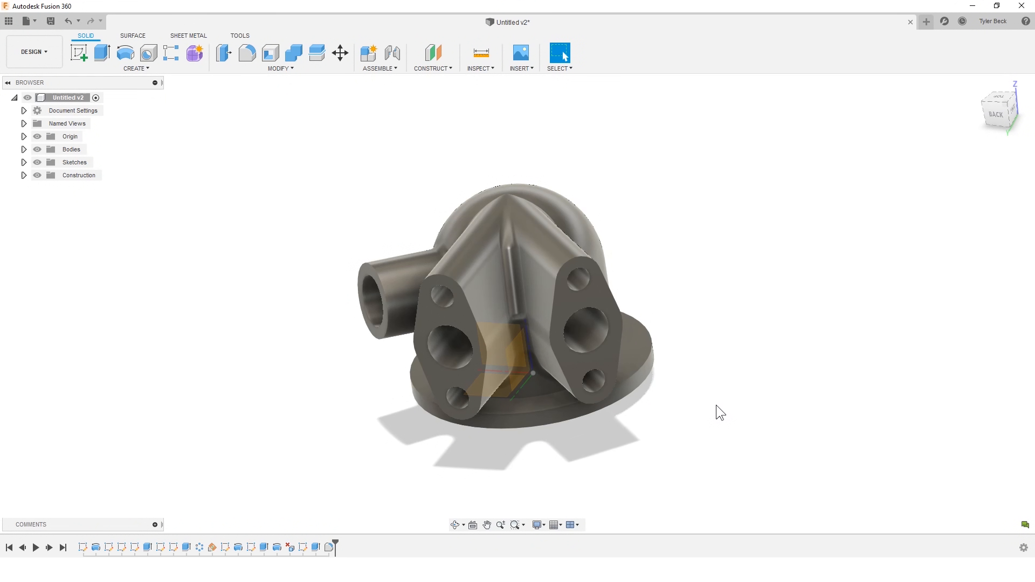
middle_click_drag(710, 396, 673, 392, "shift")
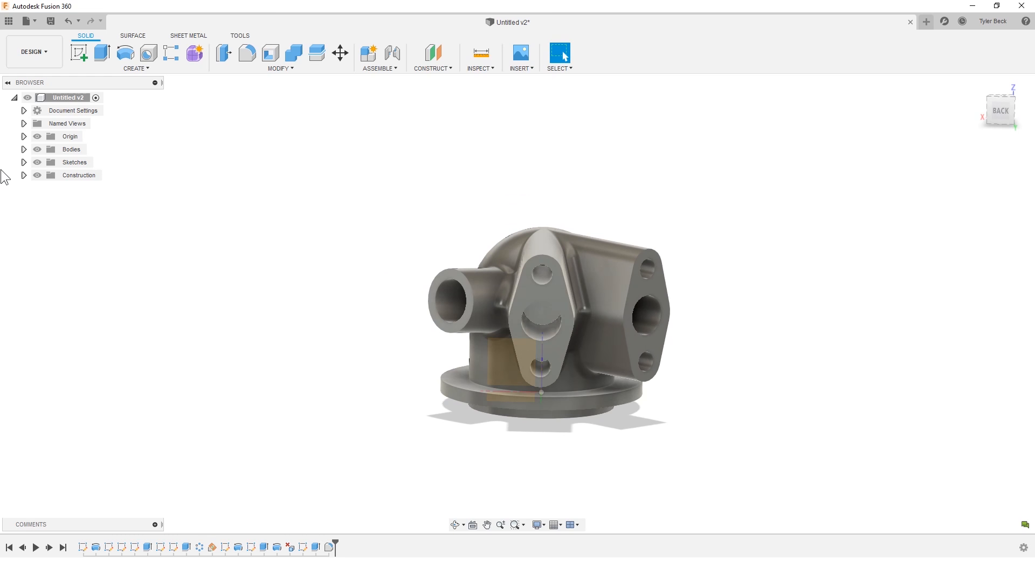